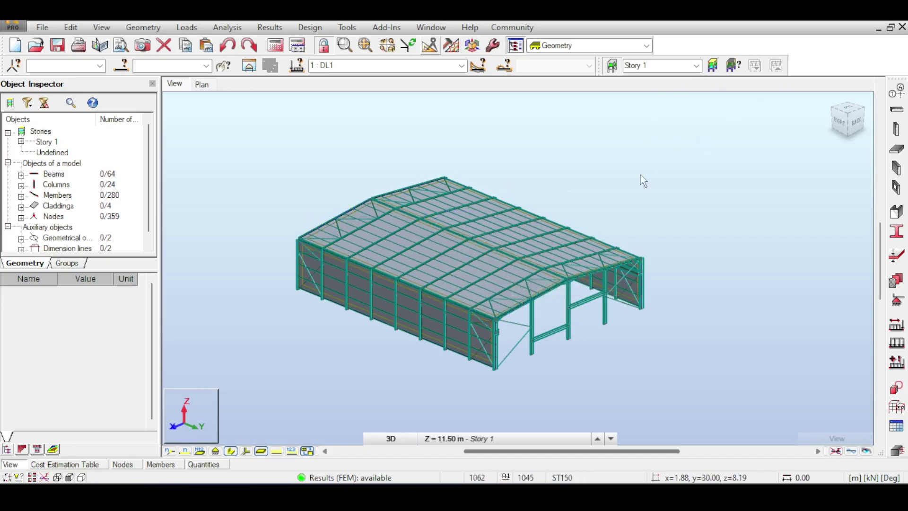
Step: In Steel Members Design, set member verification to member 263 only
{"action": "scroll", "coordinate": [546, 236], "scroll_direction": "up", "scroll_amount": 3}
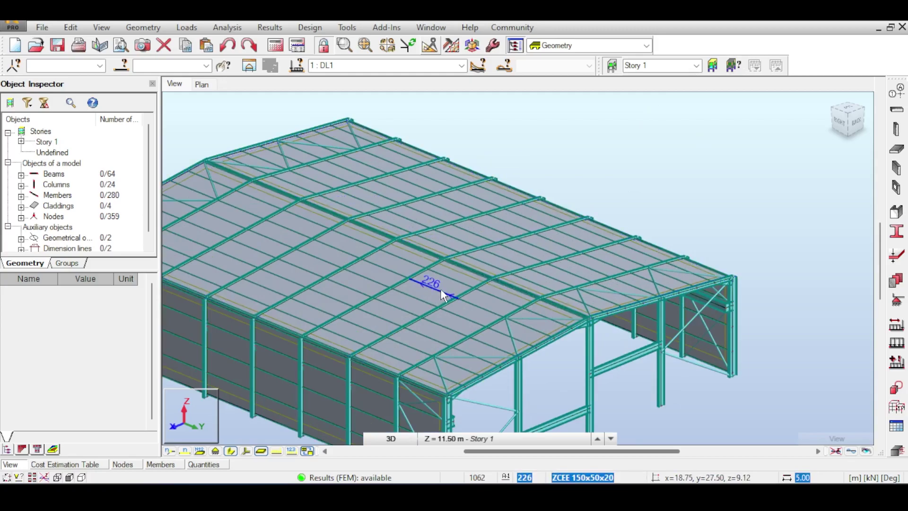
{"action": "middle_click_drag", "start_coordinate": [557, 108], "coordinate": [615, 85]}
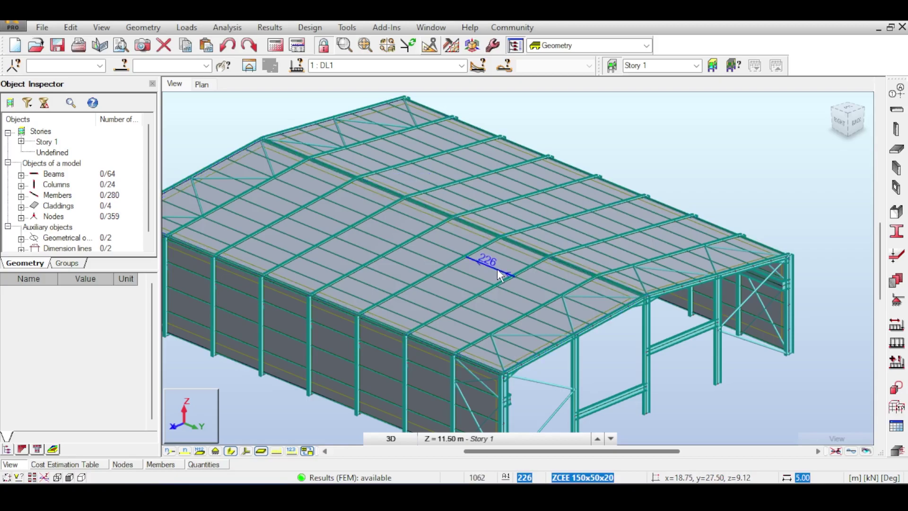
{"action": "scroll", "coordinate": [501, 274], "scroll_direction": "down", "scroll_amount": 2}
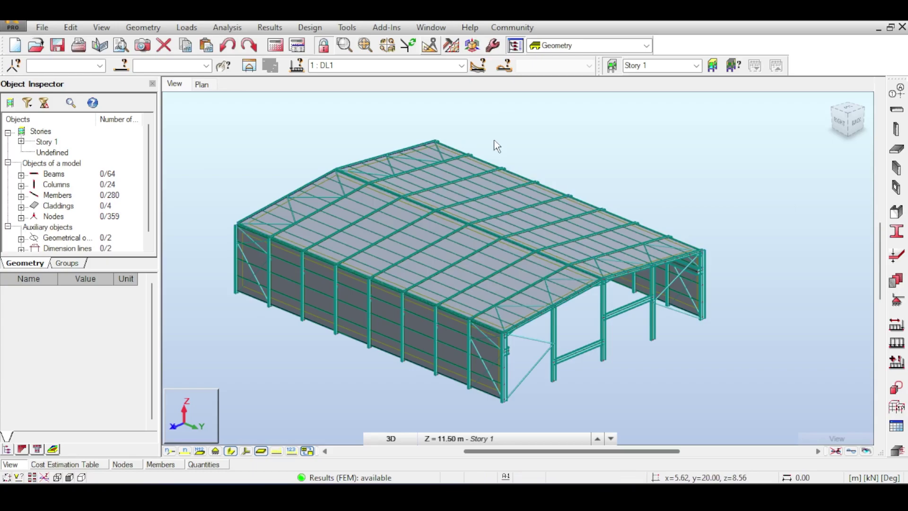
{"action": "left_click", "coordinate": [308, 27]}
{"action": "left_click", "coordinate": [321, 42]}
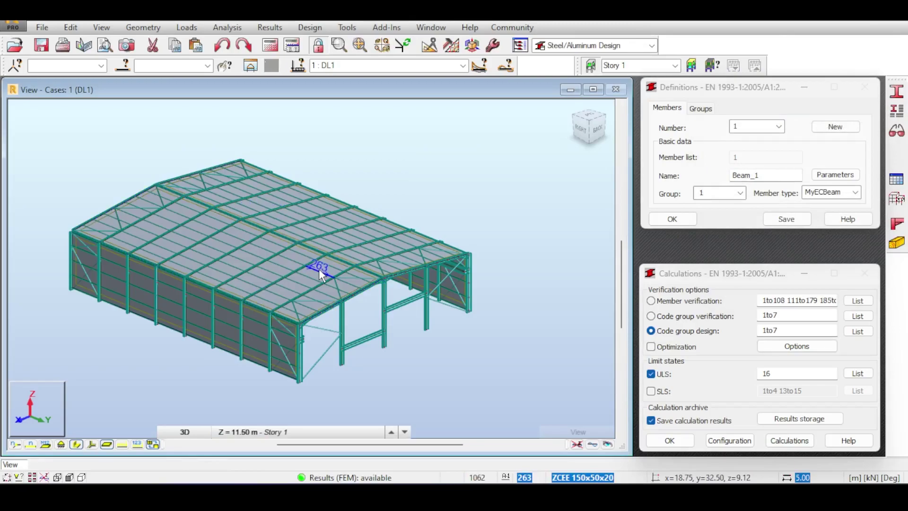
{"action": "left_click", "coordinate": [817, 301]}
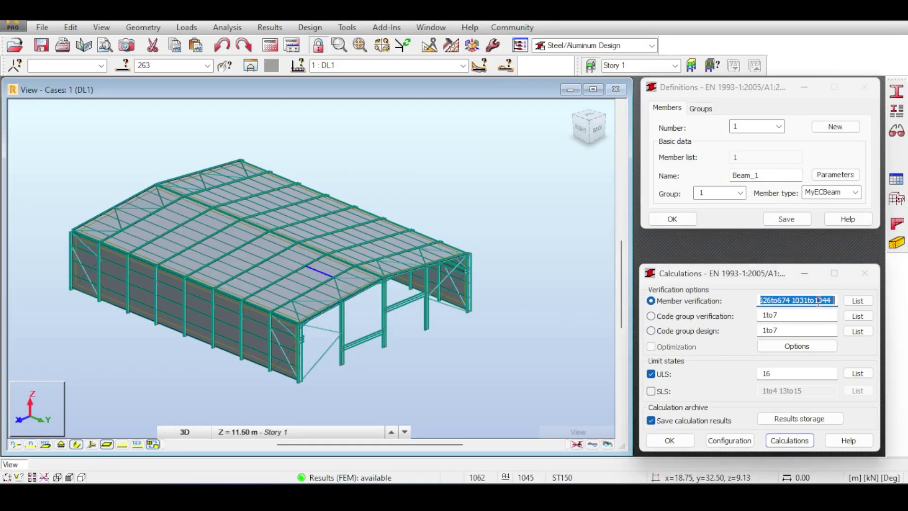
{"action": "key", "text": "BackSpace"}
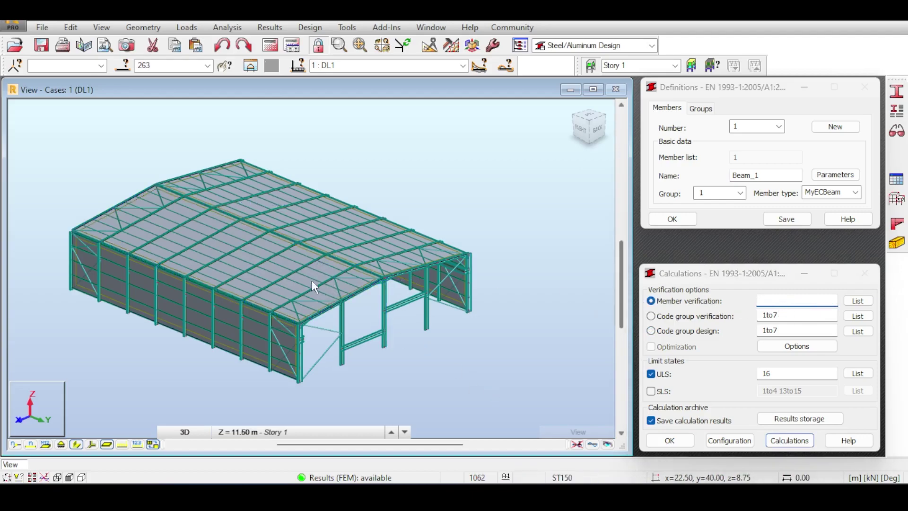
{"action": "left_click", "coordinate": [317, 270]}
Step: Run the ULS 16 verification for member 263 and close the results without archiving
{"action": "left_click", "coordinate": [807, 299]}
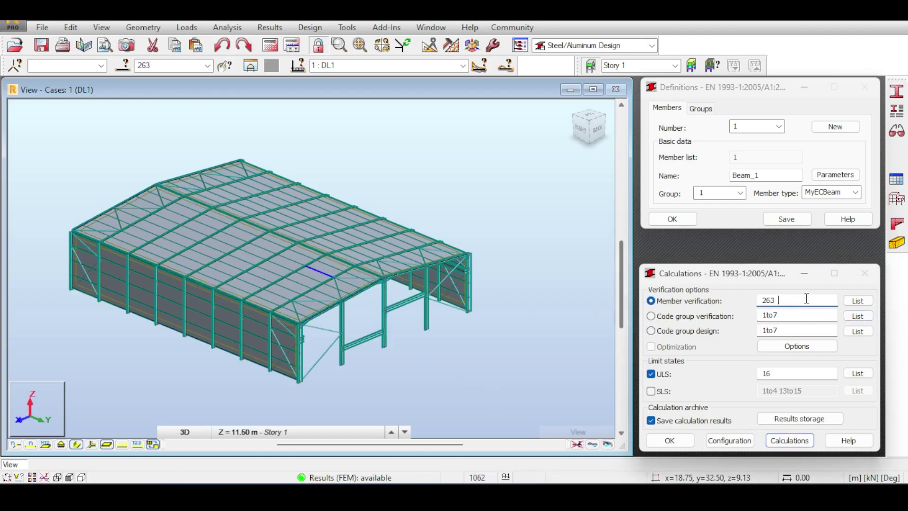
{"action": "left_click", "coordinate": [787, 442]}
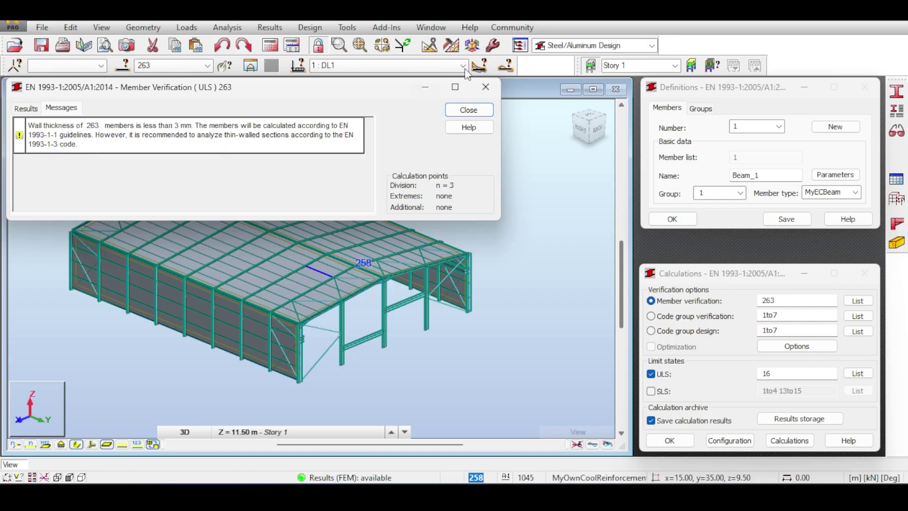
{"action": "left_click", "coordinate": [488, 86]}
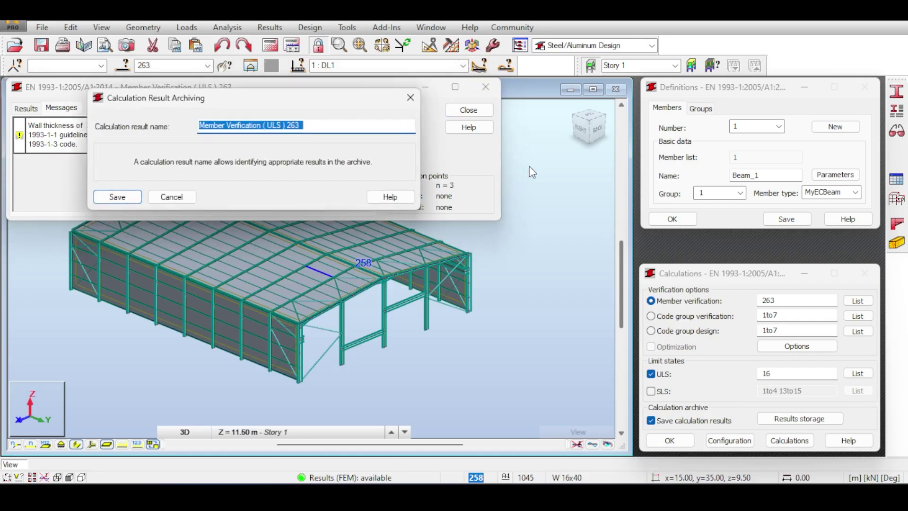
{"action": "left_click", "coordinate": [172, 194]}
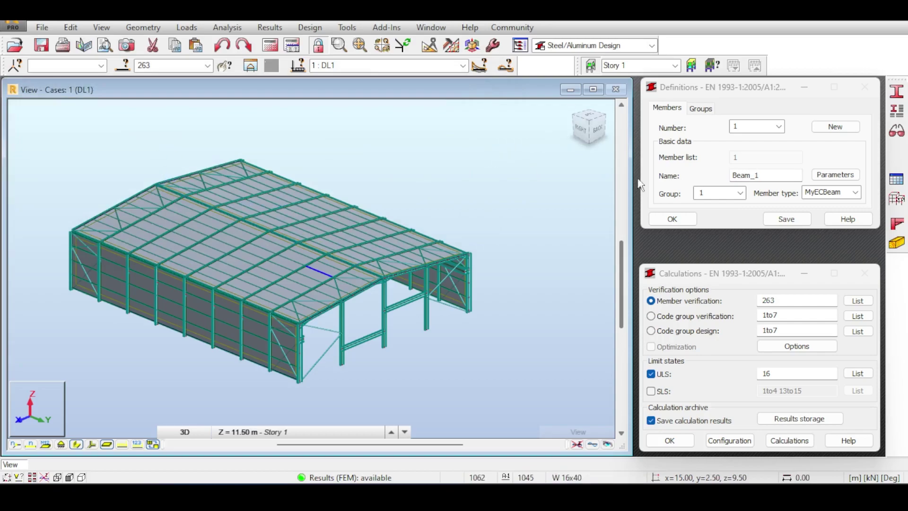
Step: Create a new member type named MyPurlin from the Beam type's parameters
{"action": "left_click", "coordinate": [904, 113]}
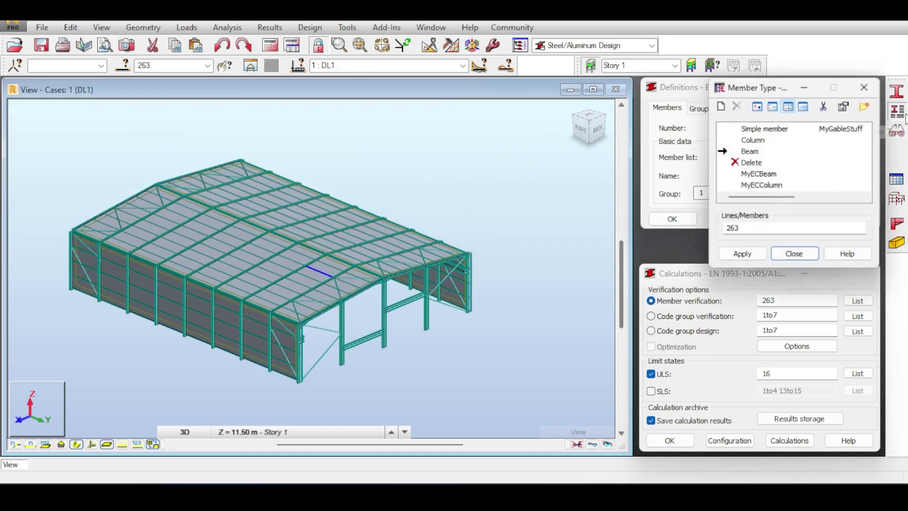
{"action": "left_click", "coordinate": [755, 153]}
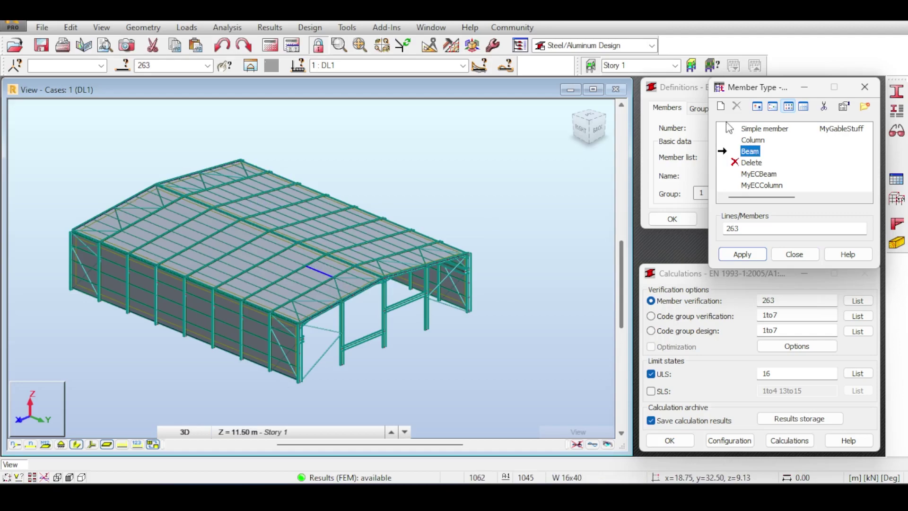
{"action": "left_click", "coordinate": [719, 106]}
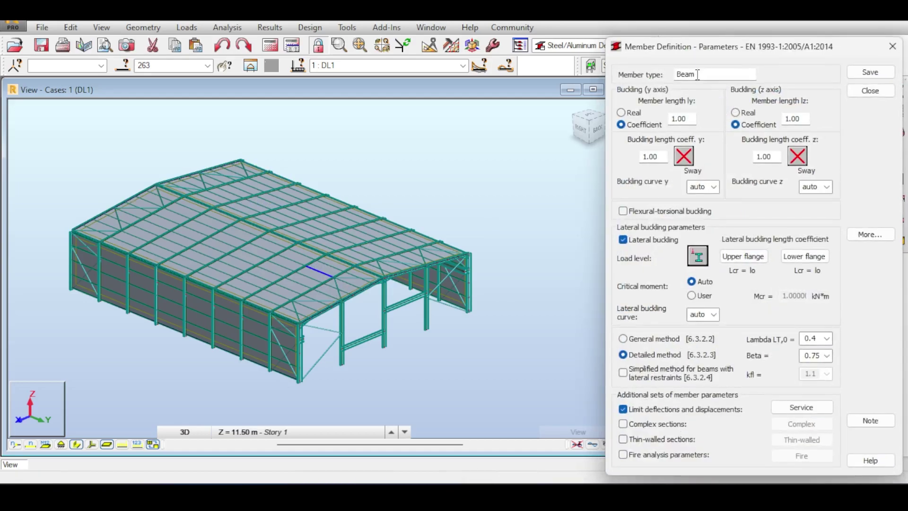
{"action": "double_click", "coordinate": [697, 75]}
{"action": "type", "text": "MyPurlin"}
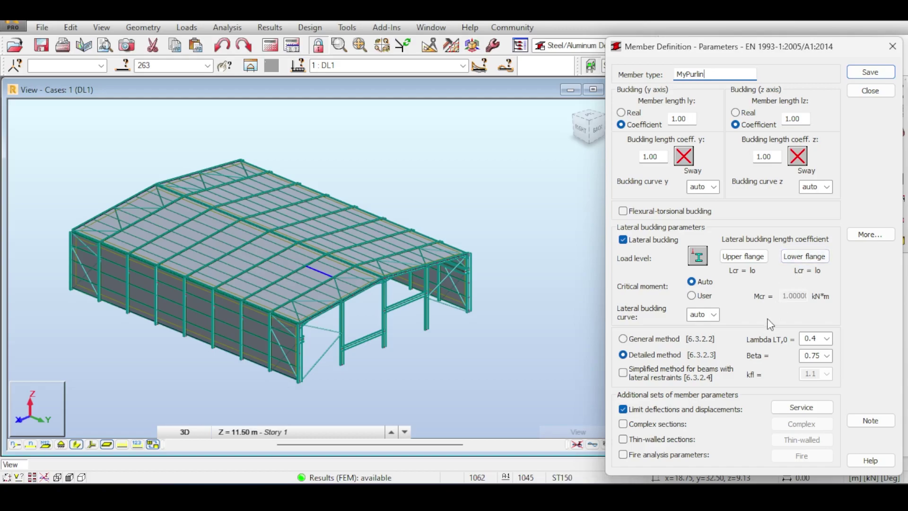
Step: Enable thin-walled sections for MyPurlin and bring up its EN 1993-1-3 thin-walled settings
{"action": "left_click", "coordinate": [657, 440]}
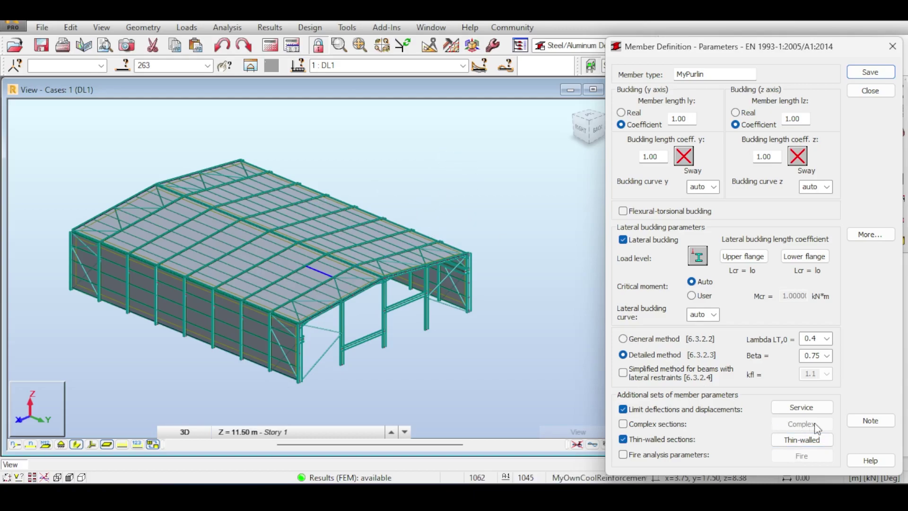
{"action": "left_click", "coordinate": [812, 440]}
{"action": "left_click_drag", "start_coordinate": [692, 124], "coordinate": [535, 99]}
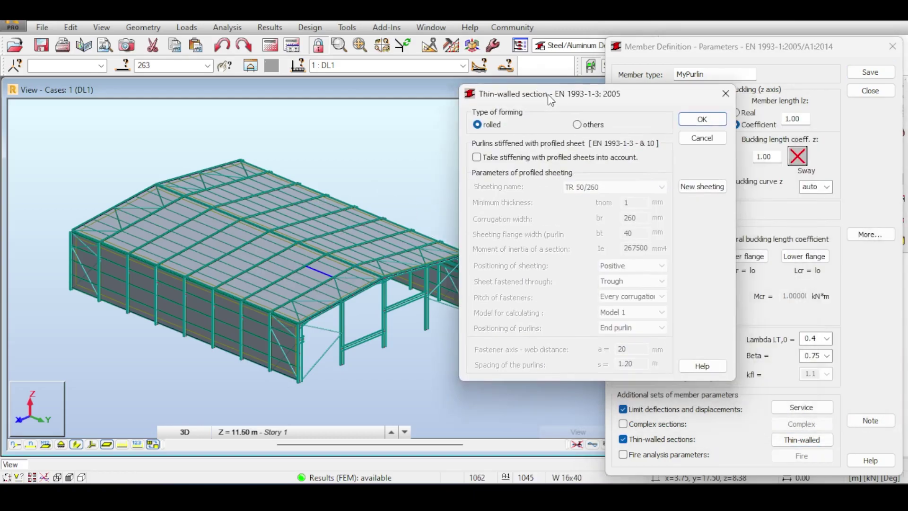
Step: Set forming type to 'others' with TR 50/260 profiled-sheet stiffening, then close thin-walled settings
{"action": "left_click", "coordinate": [592, 125]}
{"action": "left_click", "coordinate": [538, 158]}
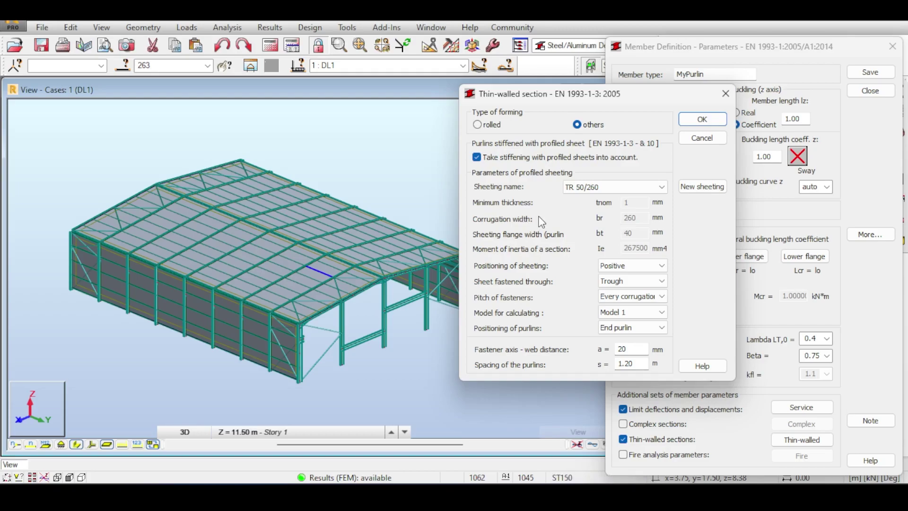
{"action": "left_click", "coordinate": [623, 185]}
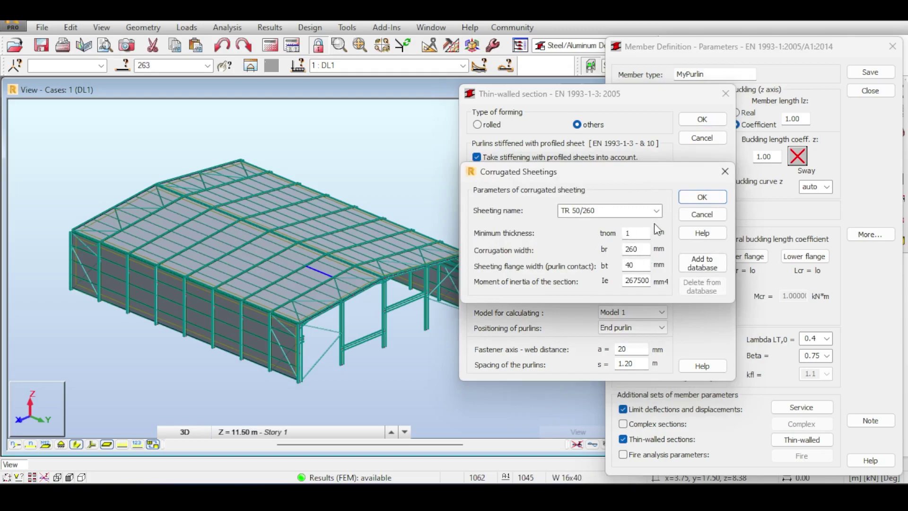
{"action": "left_click", "coordinate": [698, 216]}
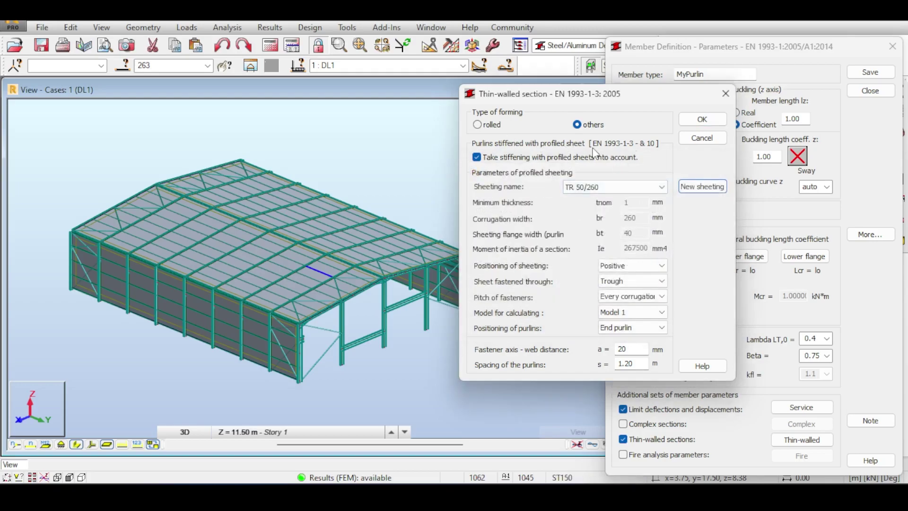
{"action": "left_click", "coordinate": [702, 138]}
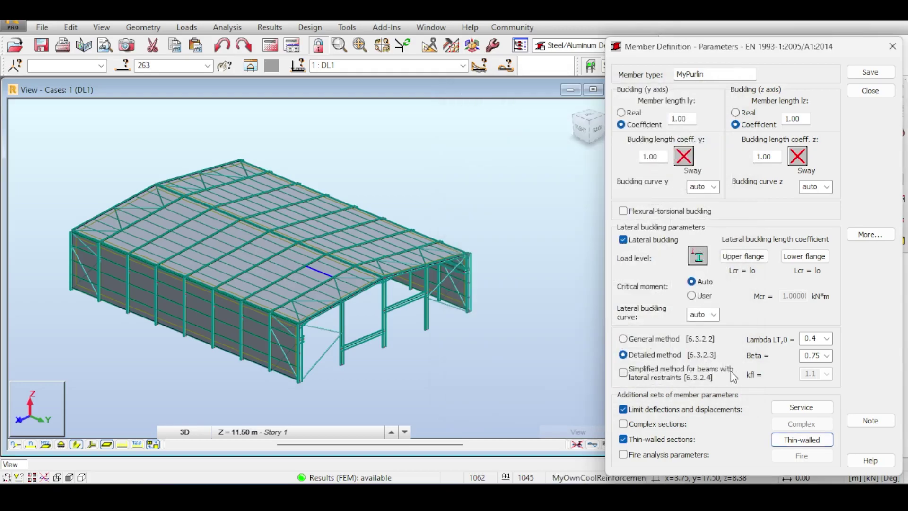
Step: Save MyPurlin and apply it to all members with the ZCEE 150x50x20 section
{"action": "left_click", "coordinate": [868, 72]}
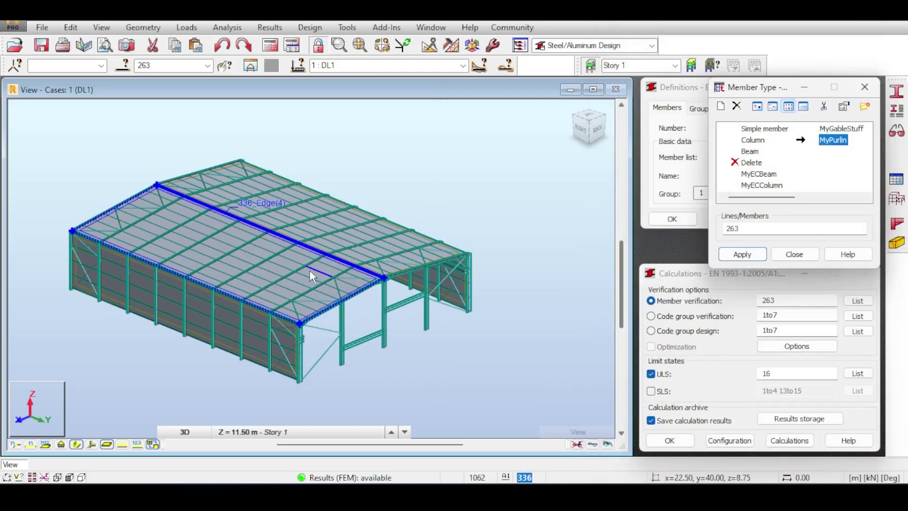
{"action": "left_click", "coordinate": [122, 64]}
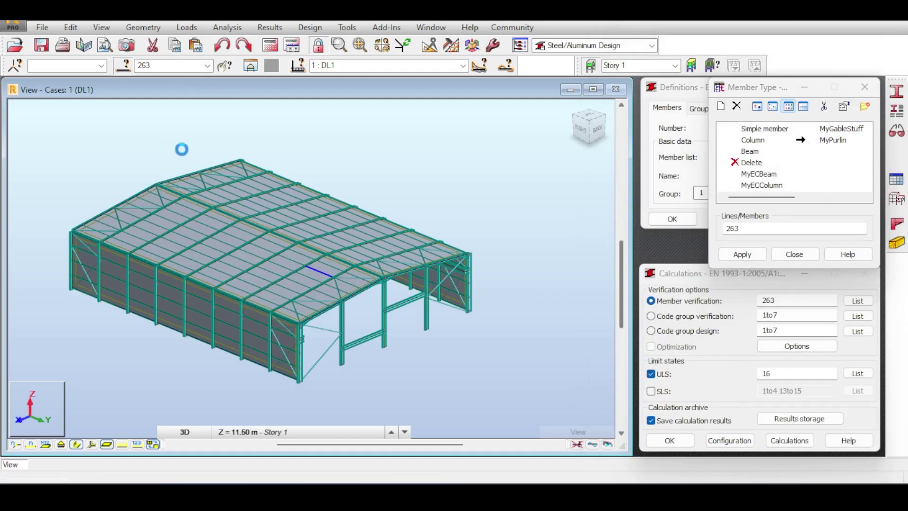
{"action": "scroll", "coordinate": [530, 326], "scroll_direction": "down", "scroll_amount": 3}
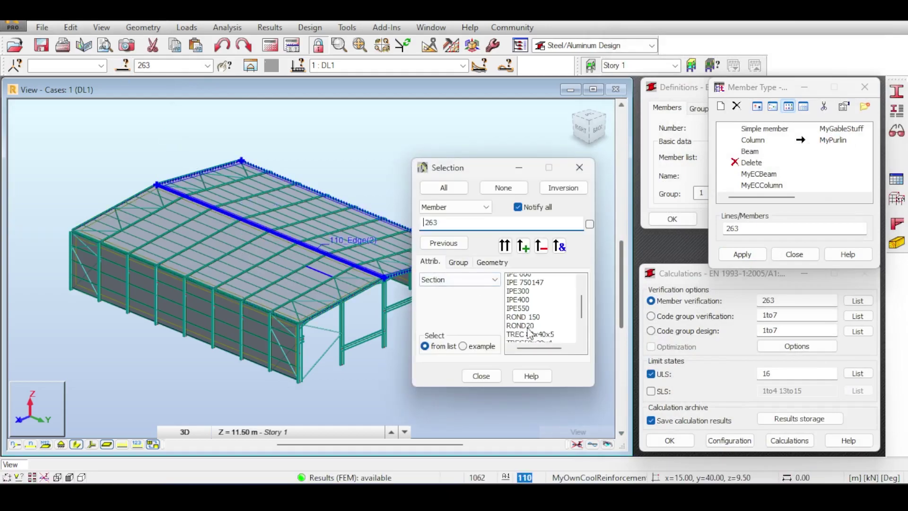
{"action": "left_click", "coordinate": [530, 331]}
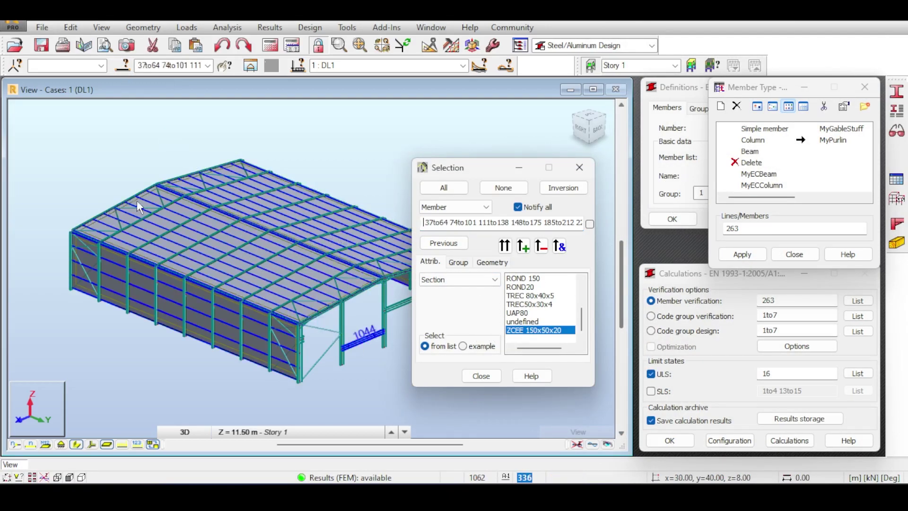
{"action": "left_click", "coordinate": [588, 170]}
{"action": "left_click", "coordinate": [756, 228]}
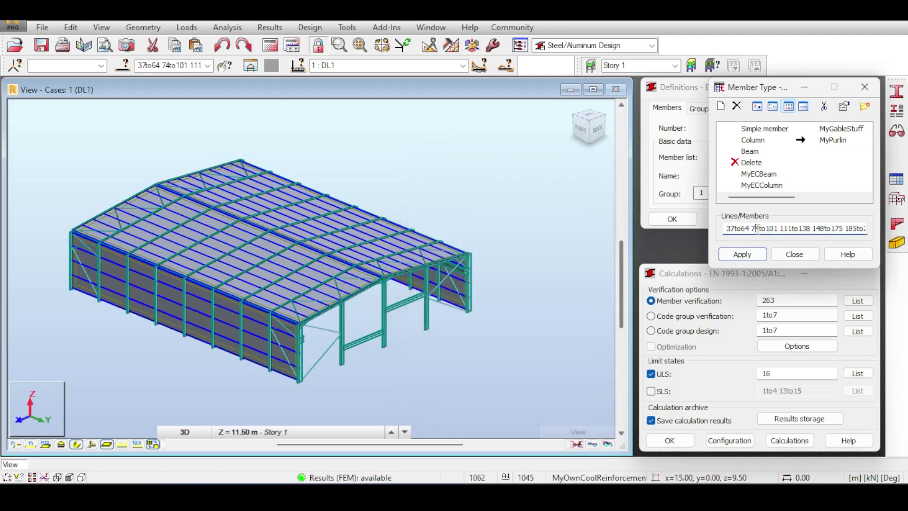
{"action": "left_click", "coordinate": [742, 255]}
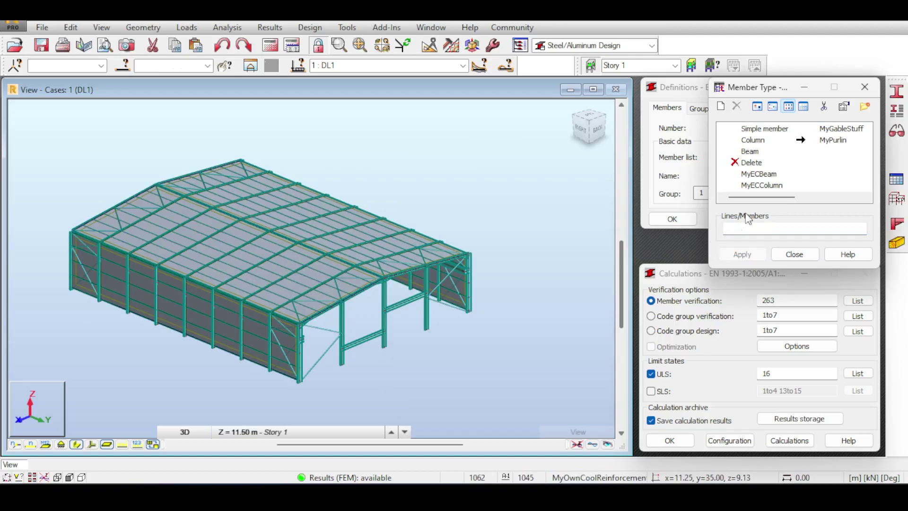
{"action": "left_click", "coordinate": [793, 254]}
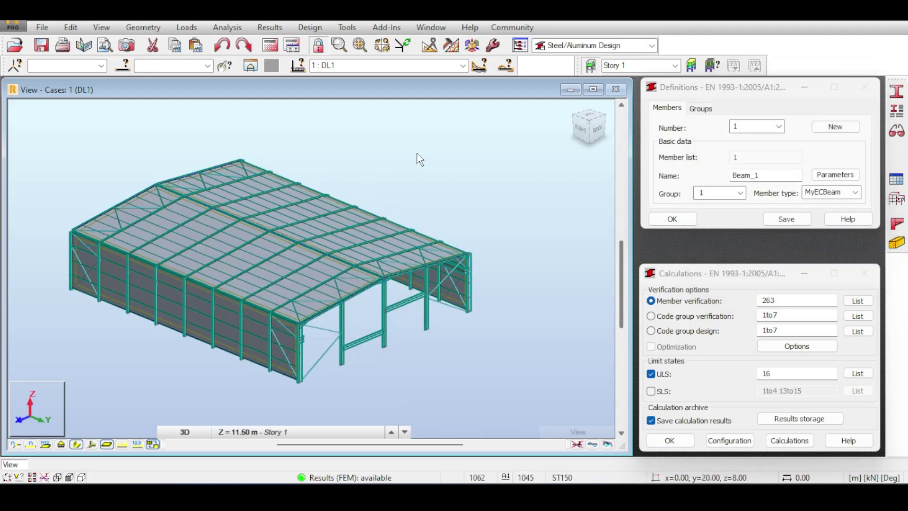
Step: Recalculate member 263's ULS verification and review its lateral buckling warning
{"action": "left_click", "coordinate": [785, 301]}
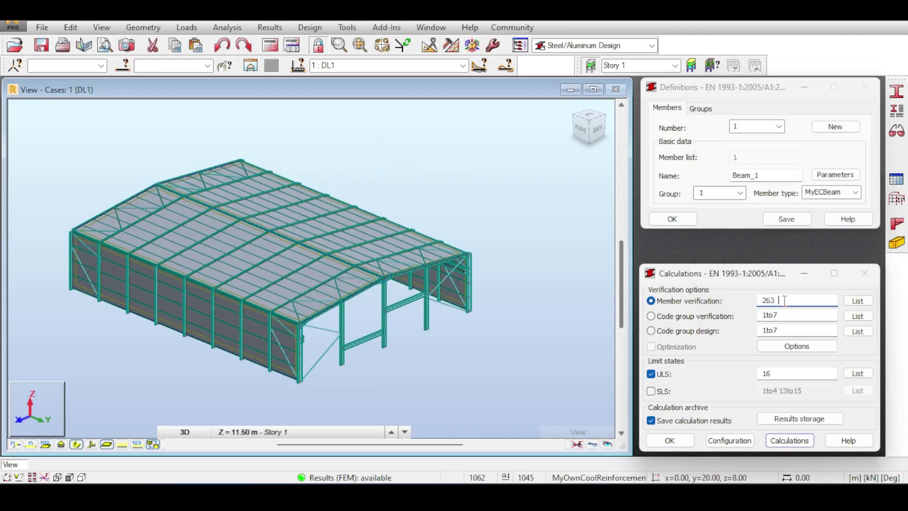
{"action": "left_click", "coordinate": [789, 440]}
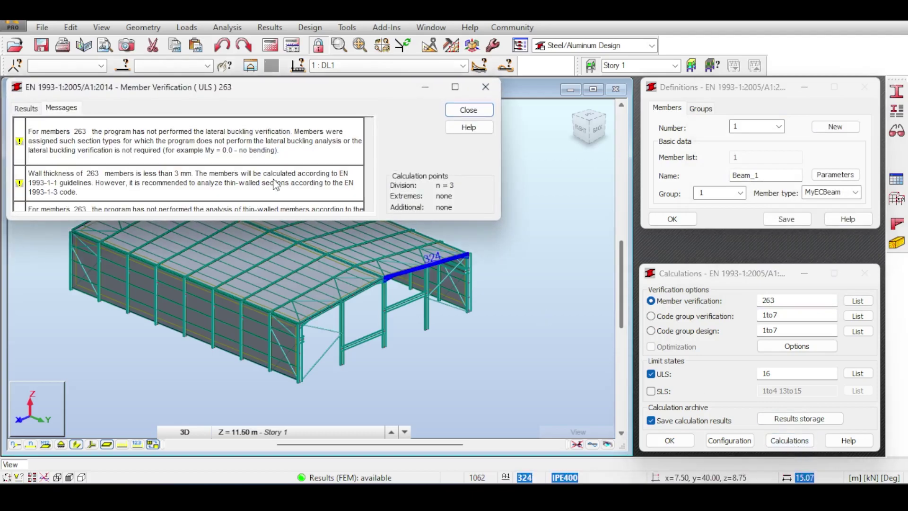
{"action": "scroll", "coordinate": [244, 150], "scroll_direction": "down", "scroll_amount": 1}
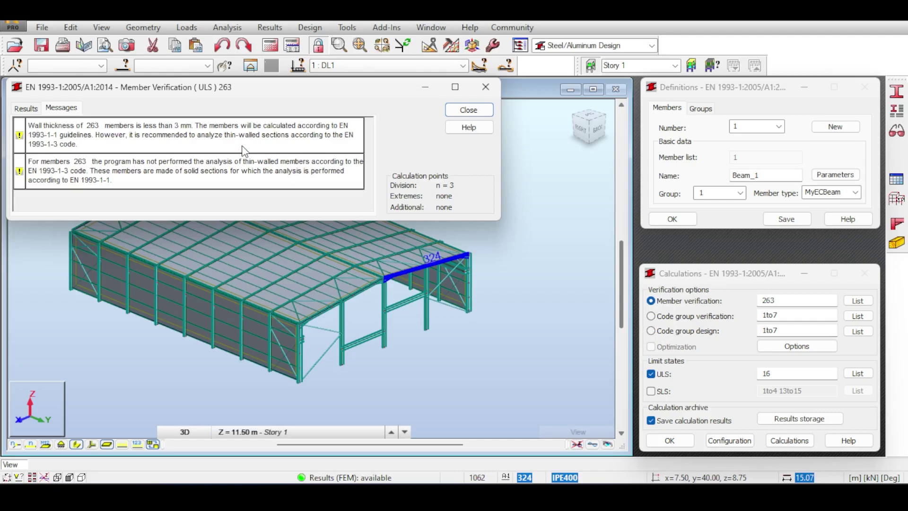
{"action": "scroll", "coordinate": [244, 151], "scroll_direction": "up", "scroll_amount": 1}
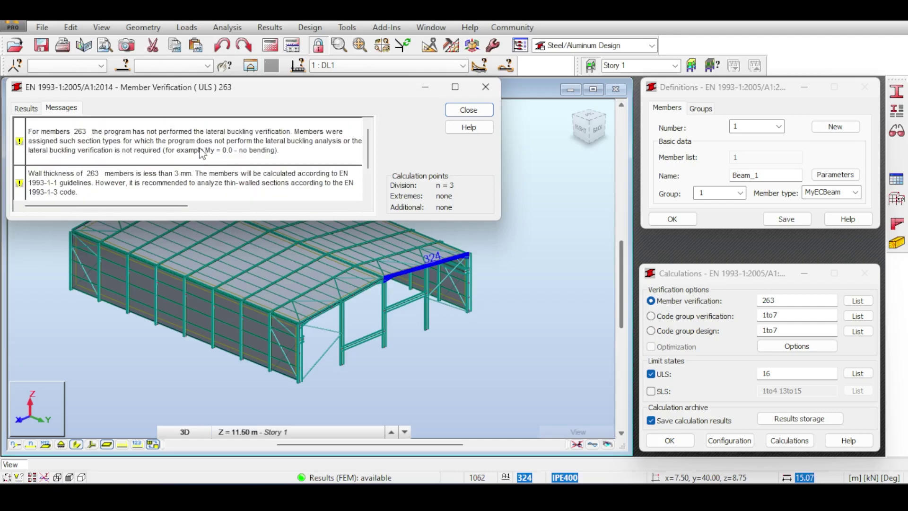
{"action": "left_click", "coordinate": [126, 133]}
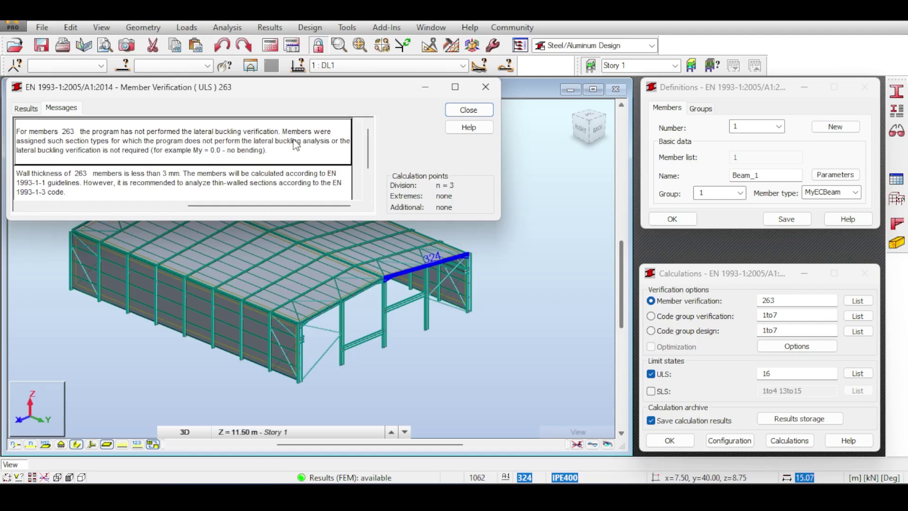
Step: Inspect MyPurlin's parameters and enlarge the results window to show all warning messages
{"action": "left_click", "coordinate": [897, 110]}
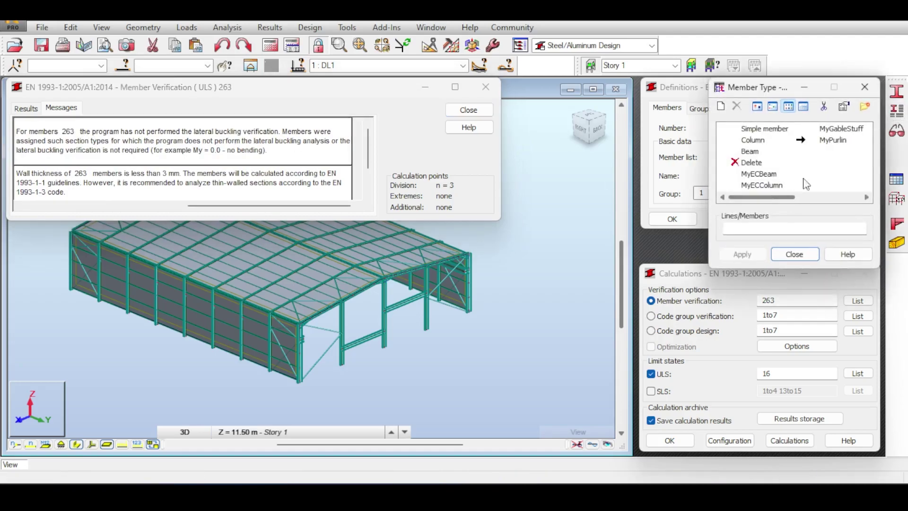
{"action": "double_click", "coordinate": [833, 140]}
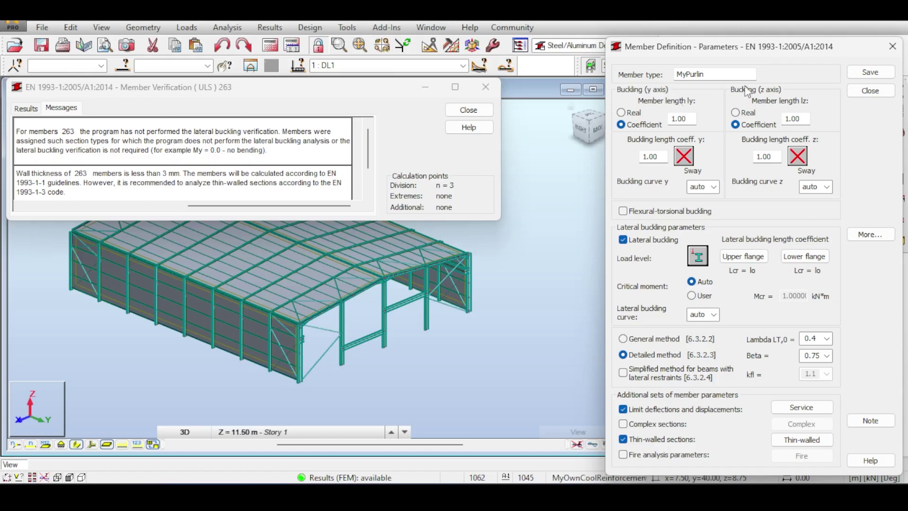
{"action": "left_click", "coordinate": [892, 46]}
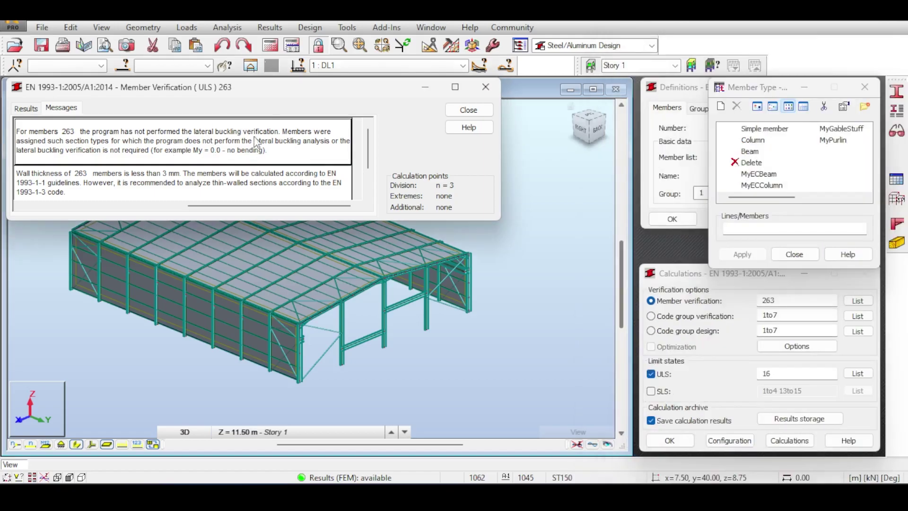
{"action": "left_click_drag", "start_coordinate": [338, 88], "coordinate": [404, 101]}
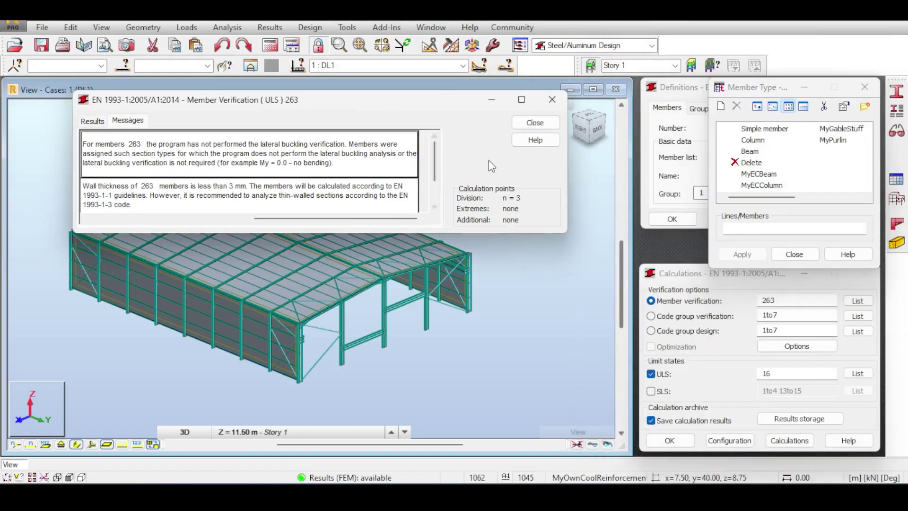
{"action": "double_click", "coordinate": [833, 139]}
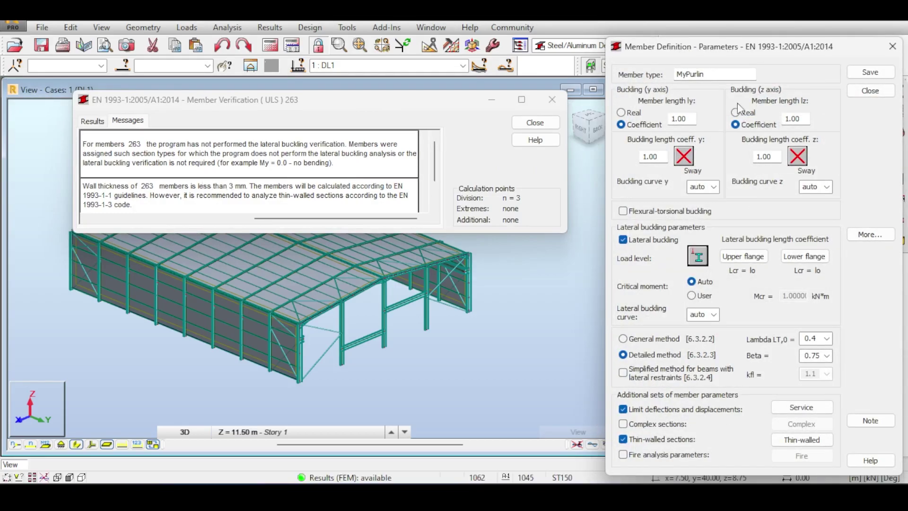
{"action": "left_click", "coordinate": [892, 46]}
{"action": "left_click_drag", "start_coordinate": [266, 220], "coordinate": [254, 223]}
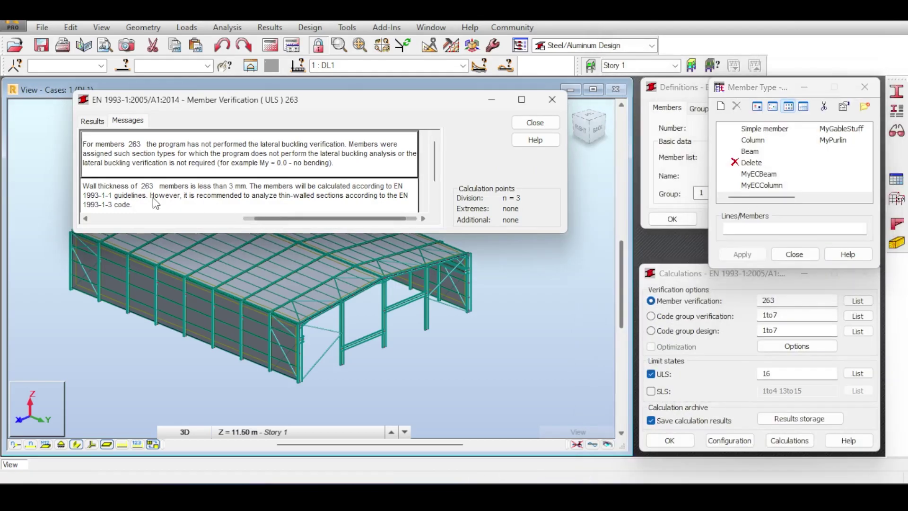
{"action": "left_click_drag", "start_coordinate": [433, 232], "coordinate": [432, 330]}
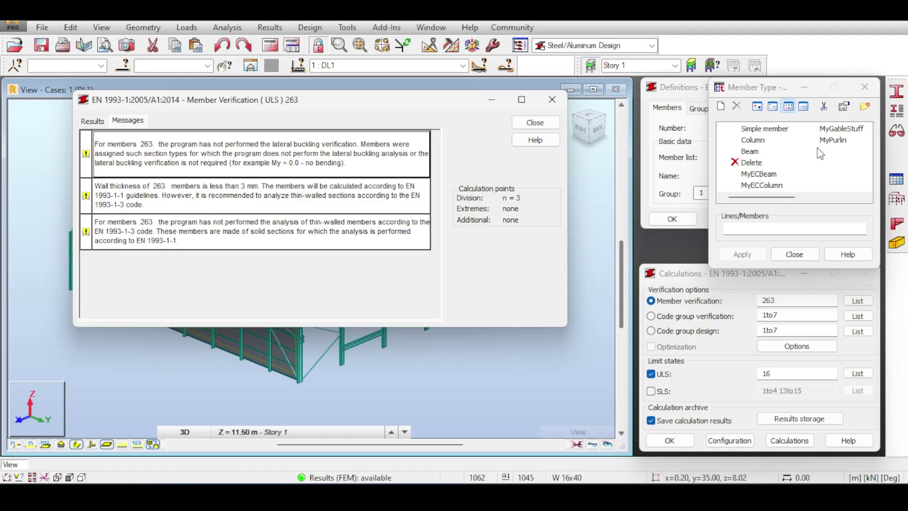
Step: Recheck MyPurlin's thin-walled setting and review the thin-walled analysis and wall-thickness warnings
{"action": "double_click", "coordinate": [832, 140]}
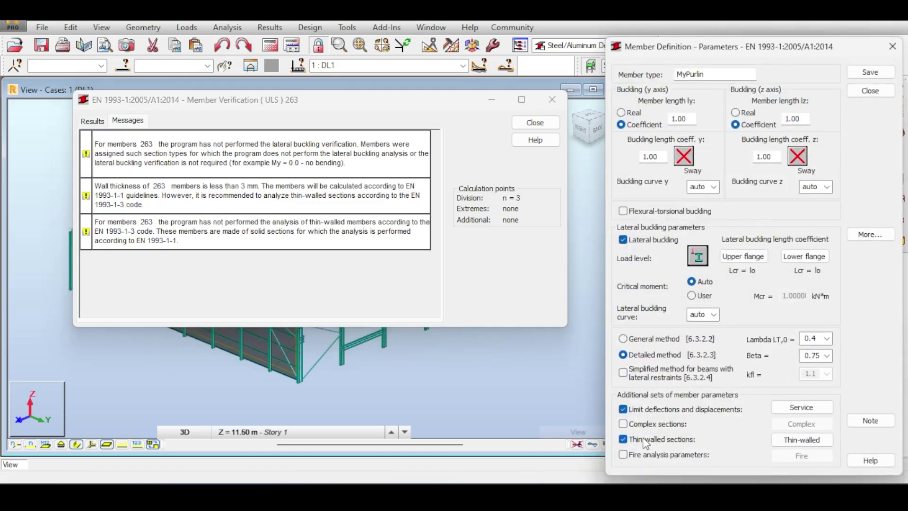
{"action": "left_click", "coordinate": [892, 46]}
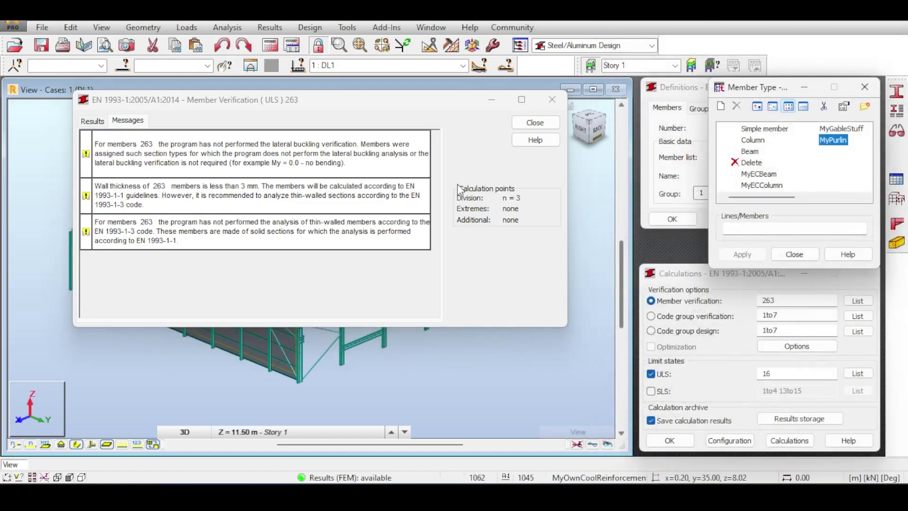
{"action": "left_click", "coordinate": [183, 232]}
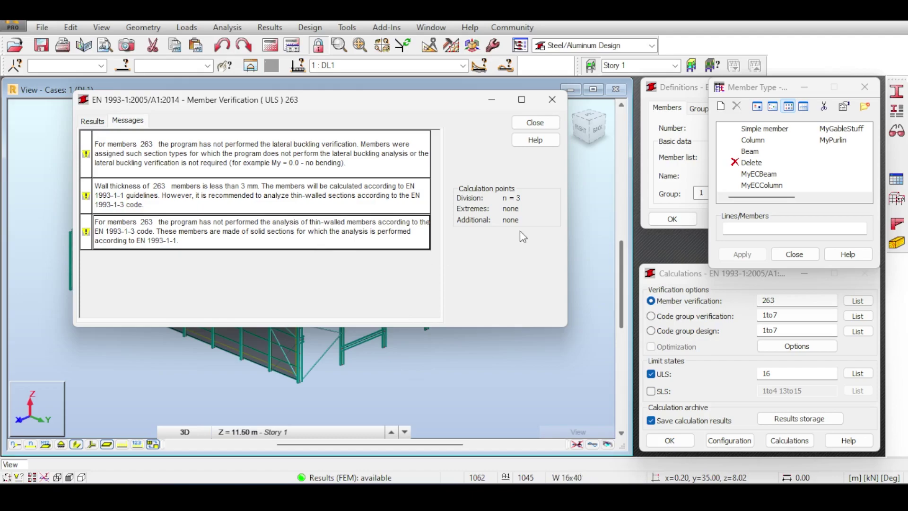
{"action": "double_click", "coordinate": [835, 140]}
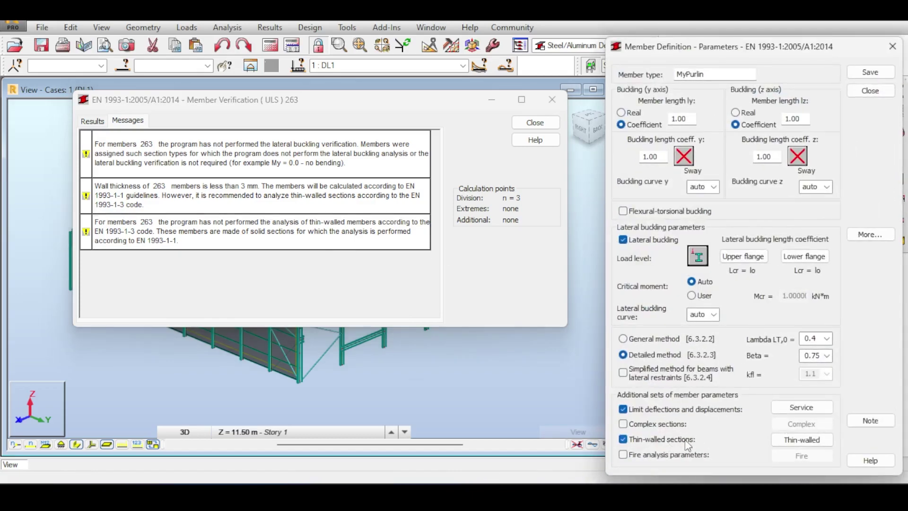
{"action": "left_click", "coordinate": [892, 46]}
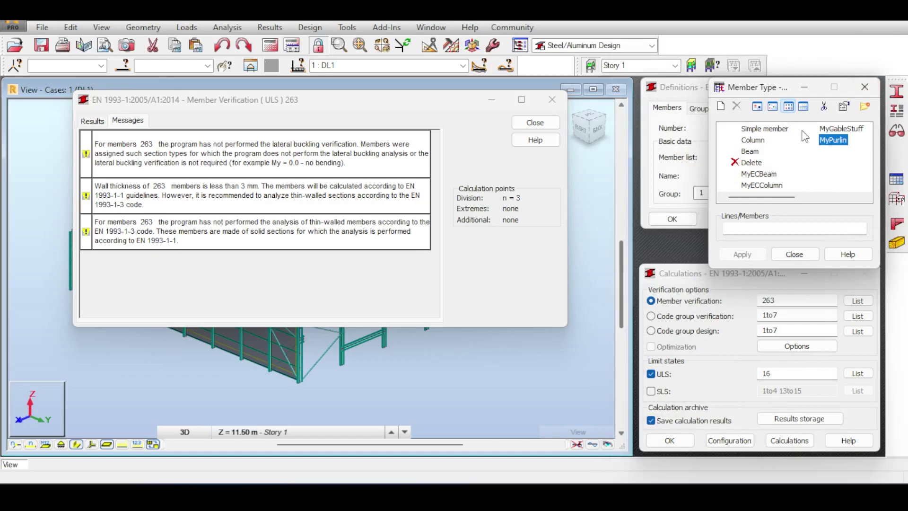
{"action": "left_click", "coordinate": [229, 195]}
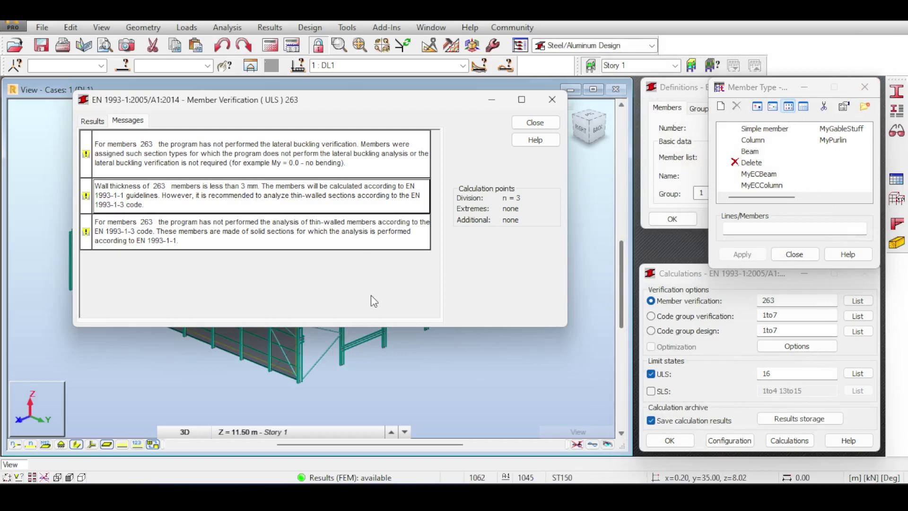
Step: Scroll the Autodesk support article to step 9's EN313 results and the Note section
{"action": "key", "text": "alt+Tab"}
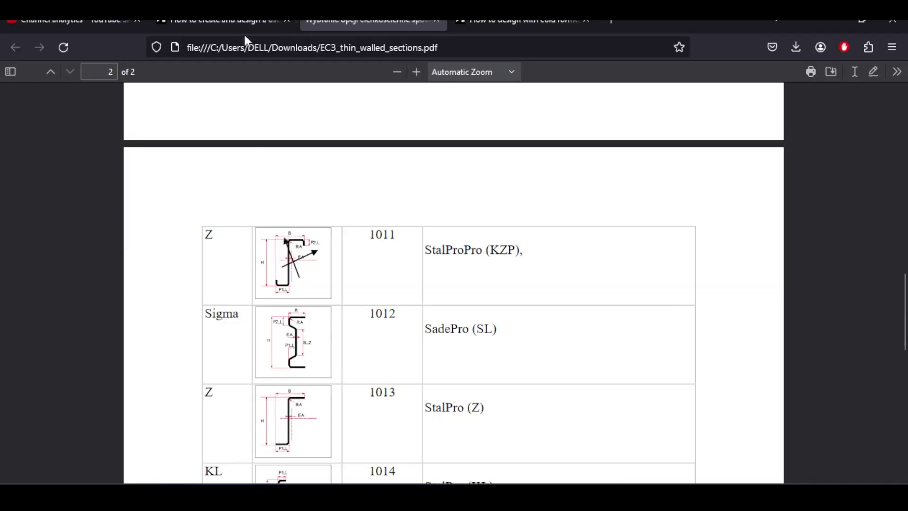
{"action": "left_click", "coordinate": [239, 21]}
{"action": "scroll", "coordinate": [367, 281], "scroll_direction": "up", "scroll_amount": 10}
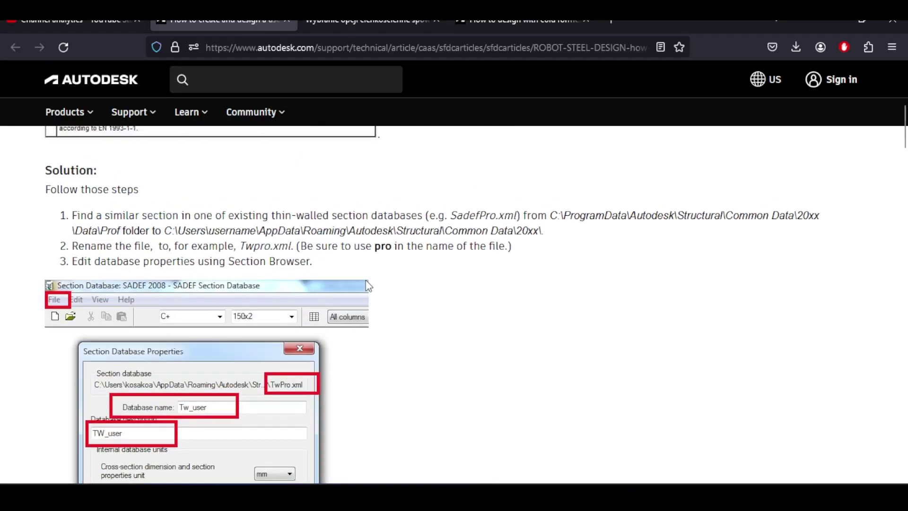
{"action": "scroll", "coordinate": [369, 286], "scroll_direction": "down", "scroll_amount": 6}
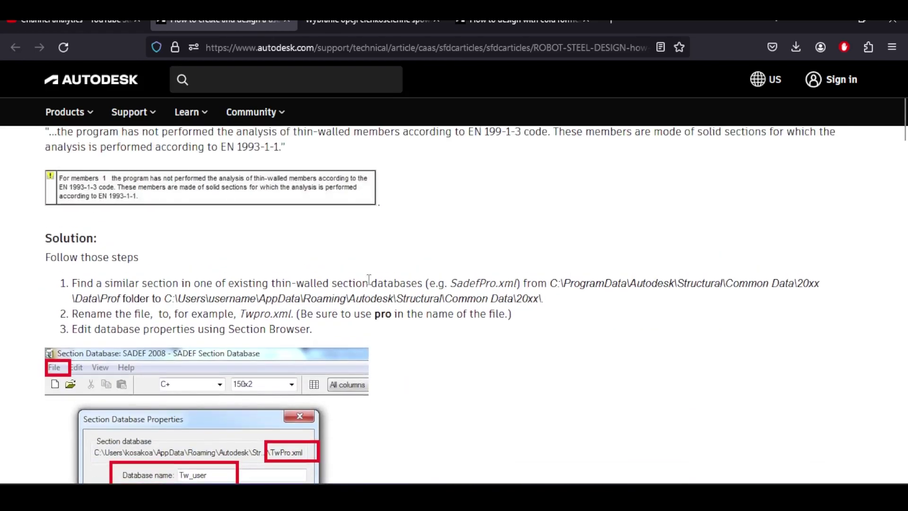
{"action": "scroll", "coordinate": [369, 279], "scroll_direction": "up", "scroll_amount": 4}
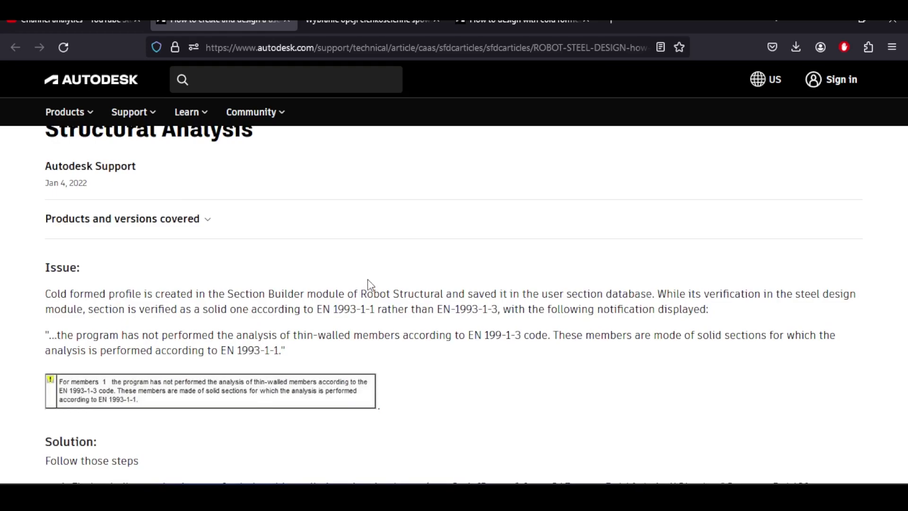
{"action": "scroll", "coordinate": [368, 279], "scroll_direction": "down", "scroll_amount": 4}
{"action": "scroll", "coordinate": [369, 279], "scroll_direction": "down", "scroll_amount": 4}
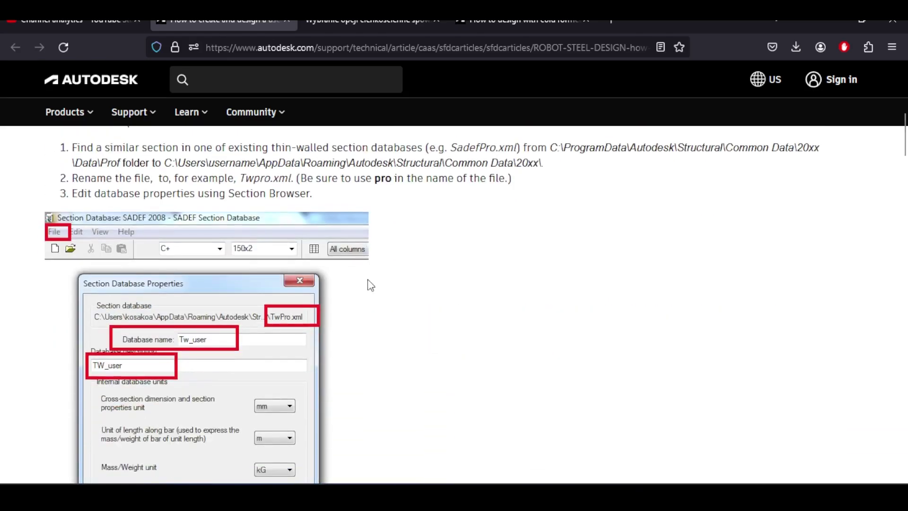
{"action": "scroll", "coordinate": [370, 285], "scroll_direction": "down", "scroll_amount": 14}
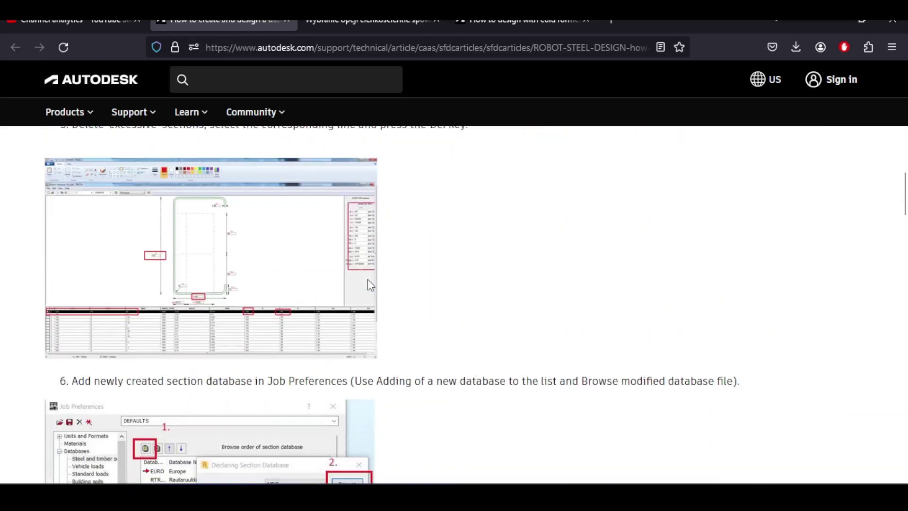
{"action": "scroll", "coordinate": [371, 285], "scroll_direction": "down", "scroll_amount": 2}
{"action": "scroll", "coordinate": [156, 257], "scroll_direction": "down", "scroll_amount": 5}
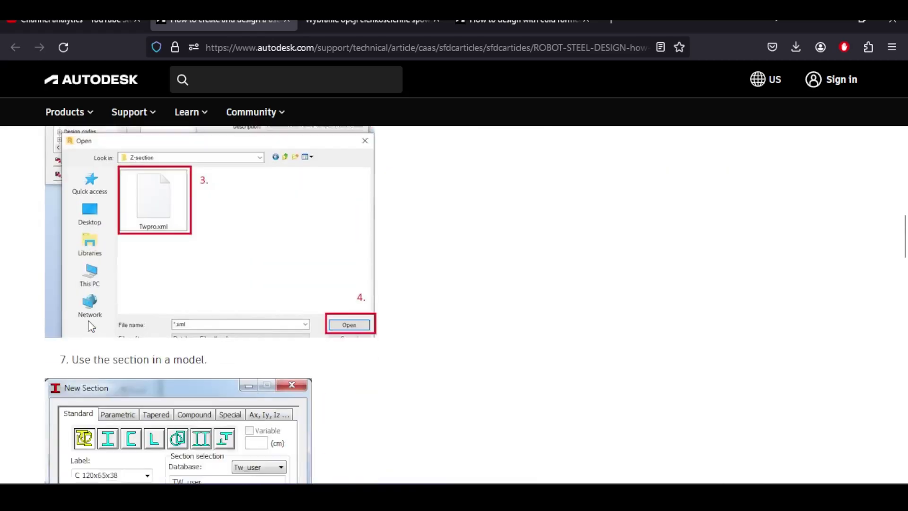
{"action": "scroll", "coordinate": [156, 256], "scroll_direction": "down", "scroll_amount": 10}
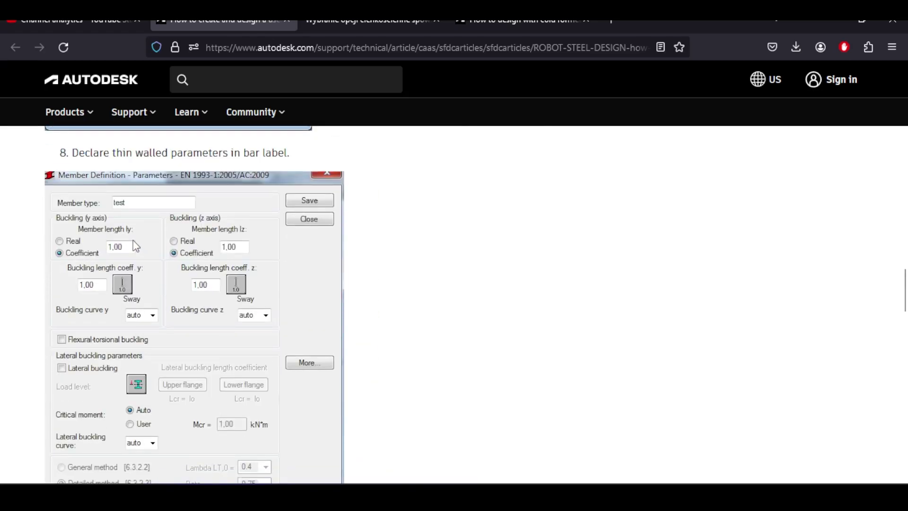
{"action": "scroll", "coordinate": [136, 246], "scroll_direction": "down", "scroll_amount": 3}
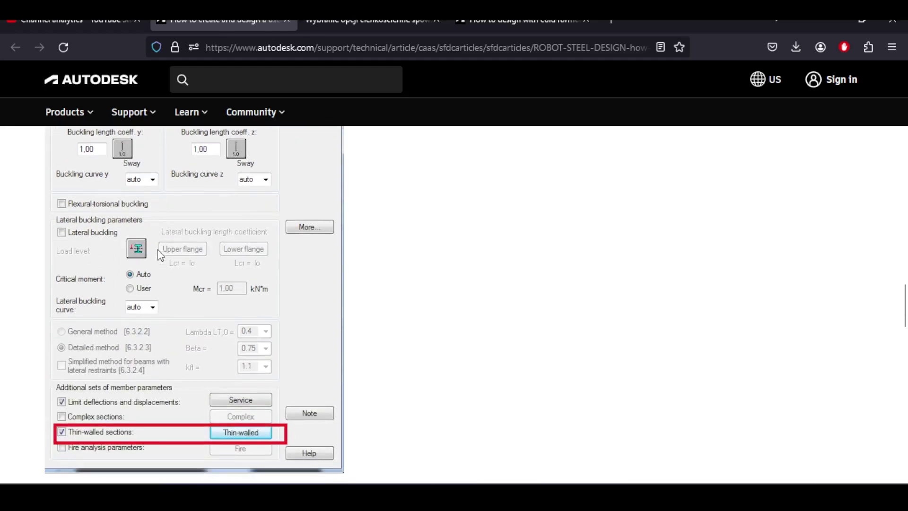
{"action": "scroll", "coordinate": [160, 255], "scroll_direction": "up", "scroll_amount": 2}
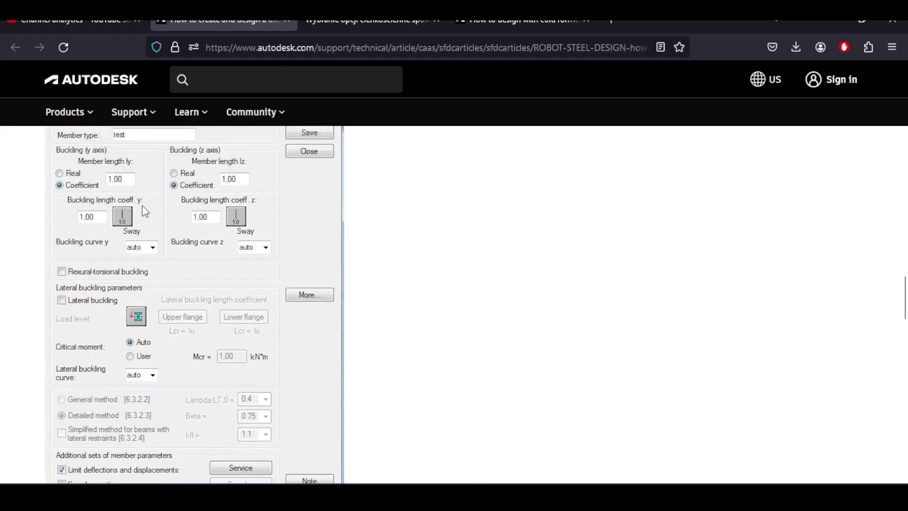
{"action": "scroll", "coordinate": [145, 211], "scroll_direction": "down", "scroll_amount": 5}
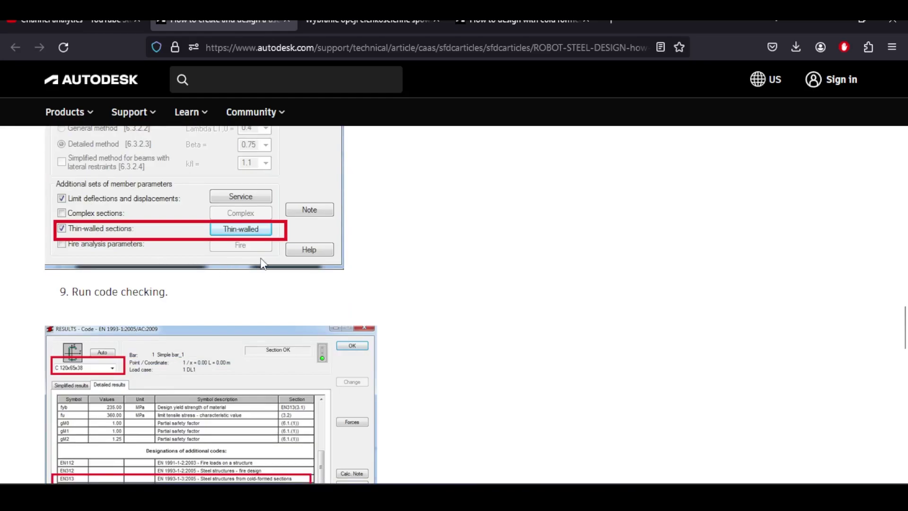
{"action": "scroll", "coordinate": [222, 317], "scroll_direction": "down", "scroll_amount": 4}
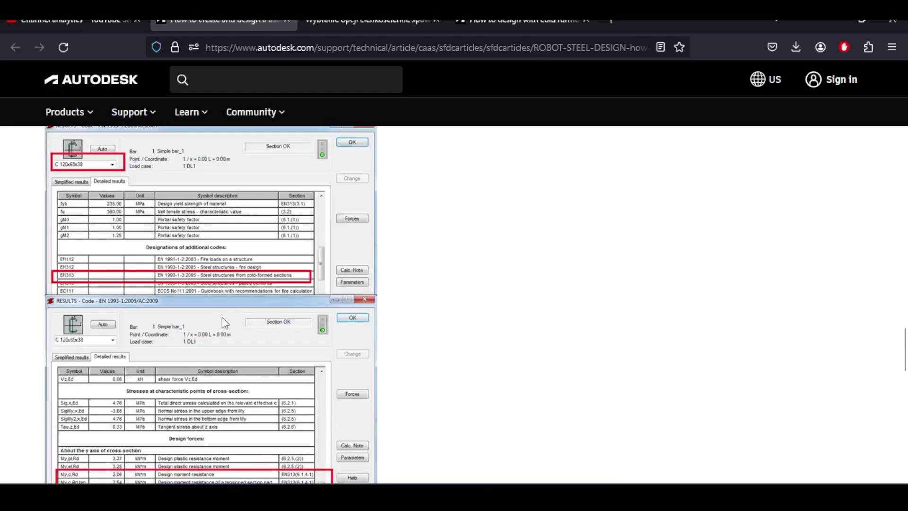
{"action": "scroll", "coordinate": [265, 343], "scroll_direction": "down", "scroll_amount": 3}
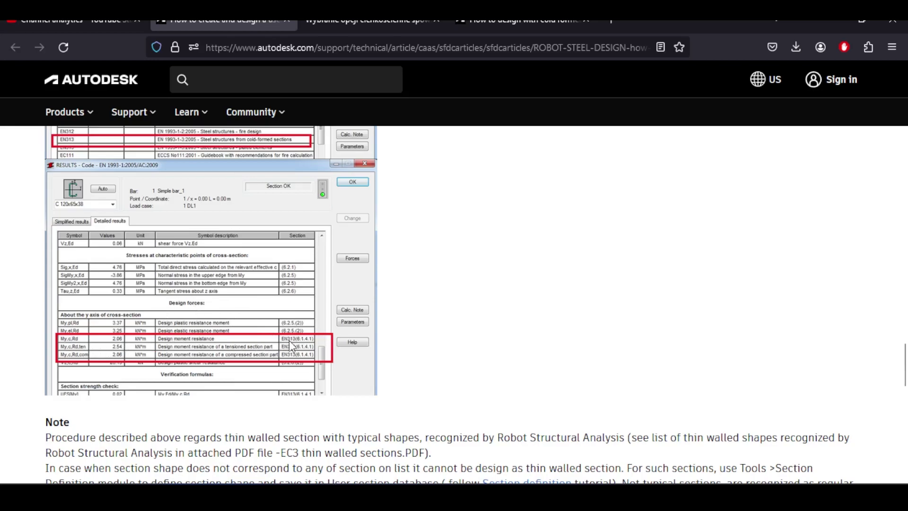
Step: Open member 263's detailed EN 1993-1 code results in Robot
{"action": "key", "text": "alt+Tab"}
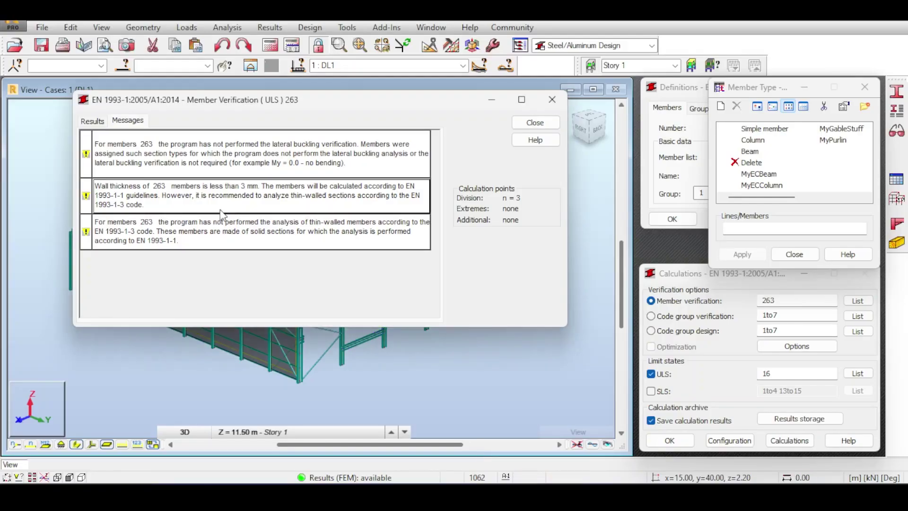
{"action": "left_click", "coordinate": [239, 243]}
{"action": "left_click", "coordinate": [92, 120]}
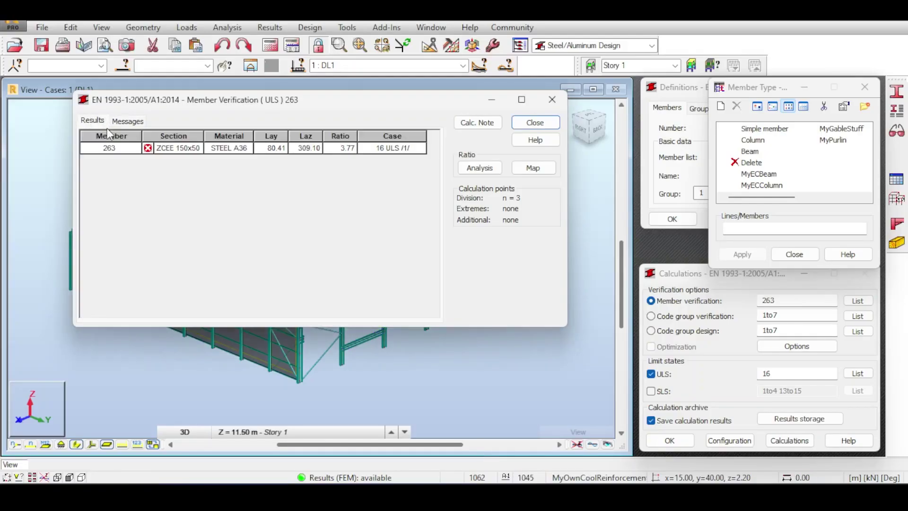
{"action": "double_click", "coordinate": [201, 148]}
{"action": "left_click_drag", "start_coordinate": [431, 352], "coordinate": [408, 78]}
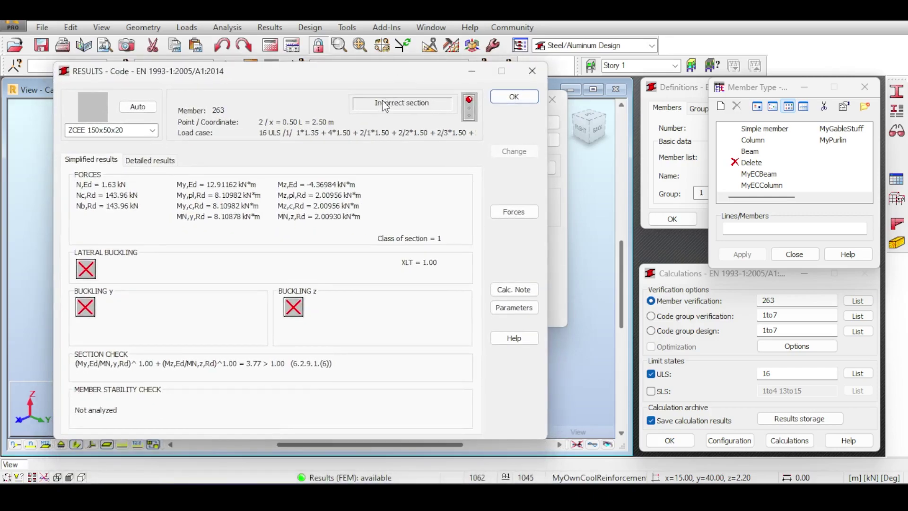
{"action": "left_click", "coordinate": [151, 160]}
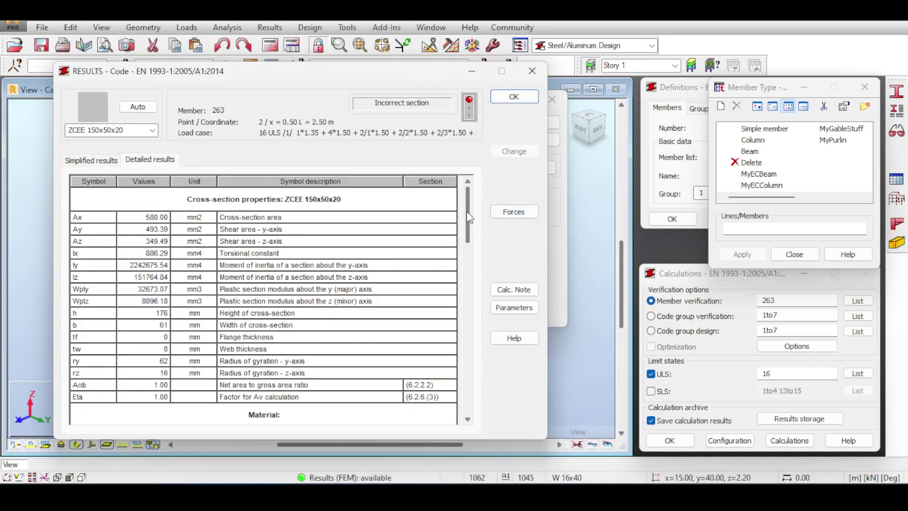
Step: Highlight the EN313 cold-formed code row and the y and z design resistance moments
{"action": "left_click_drag", "start_coordinate": [469, 217], "coordinate": [469, 262]}
{"action": "left_click", "coordinate": [306, 314]}
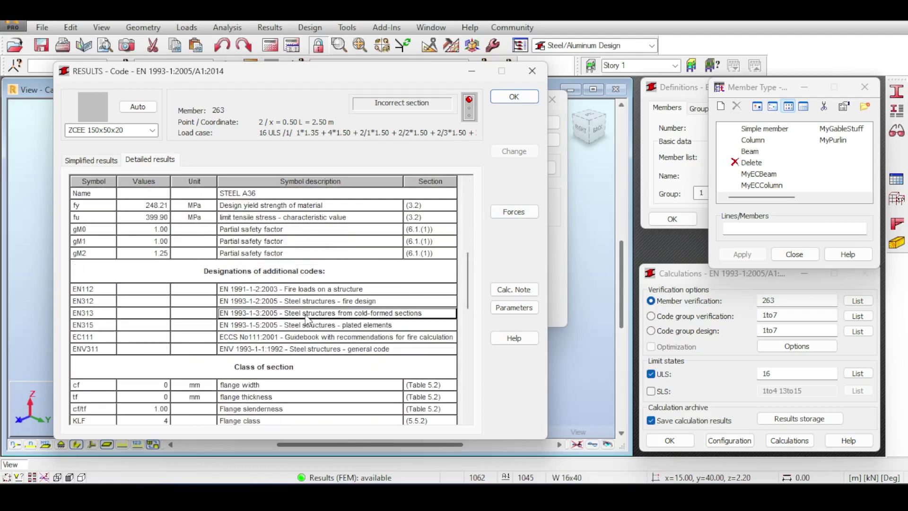
{"action": "left_click_drag", "start_coordinate": [93, 314], "coordinate": [279, 322]}
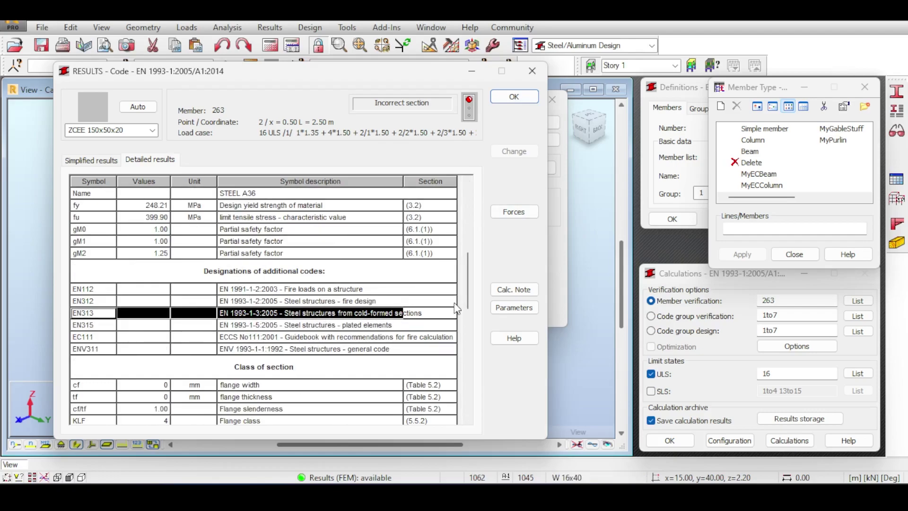
{"action": "left_click", "coordinate": [105, 317]}
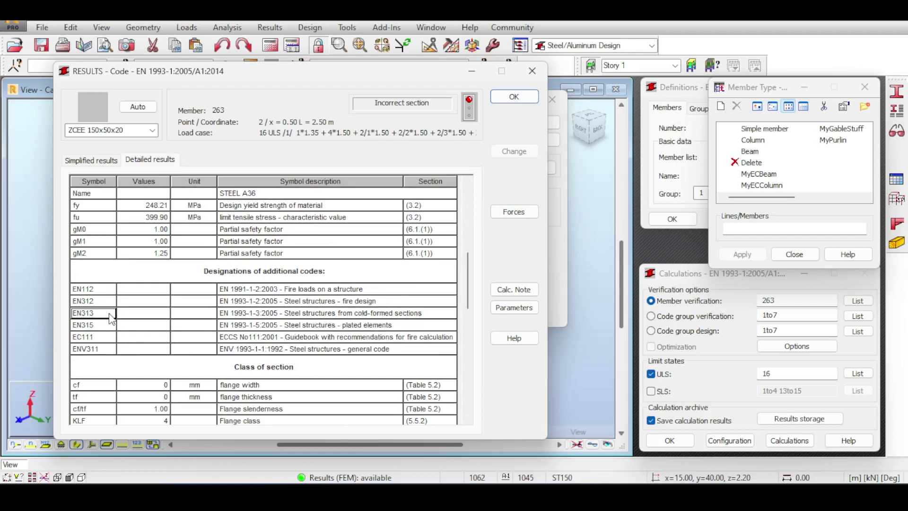
{"action": "left_click_drag", "start_coordinate": [440, 217], "coordinate": [220, 317]}
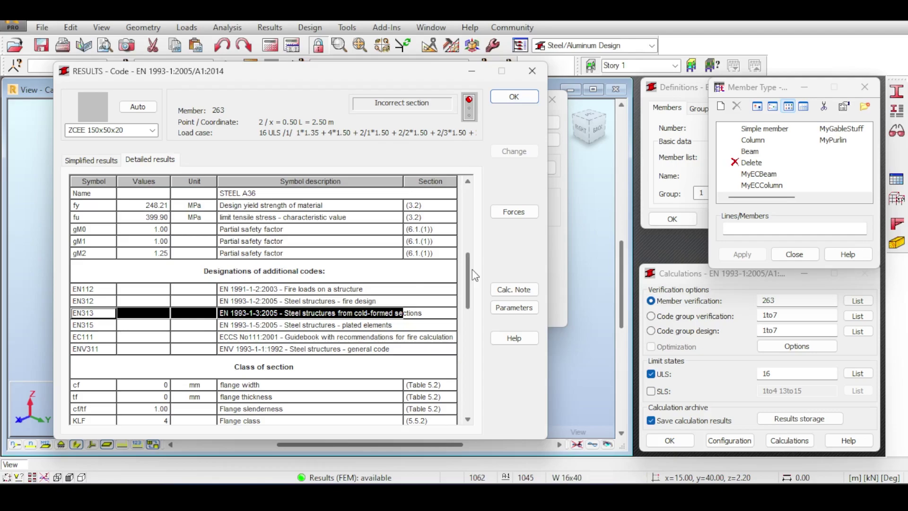
{"action": "left_click_drag", "start_coordinate": [474, 274], "coordinate": [462, 348]}
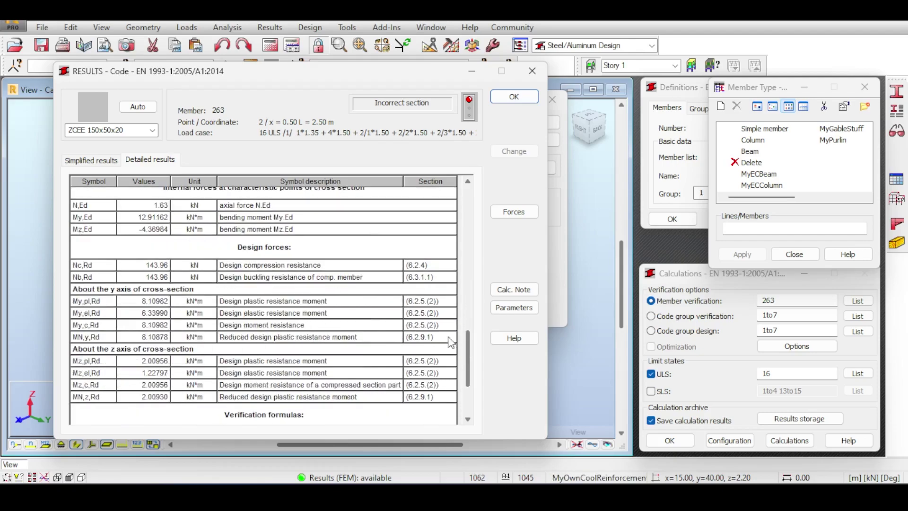
{"action": "left_click_drag", "start_coordinate": [76, 301], "coordinate": [427, 397]}
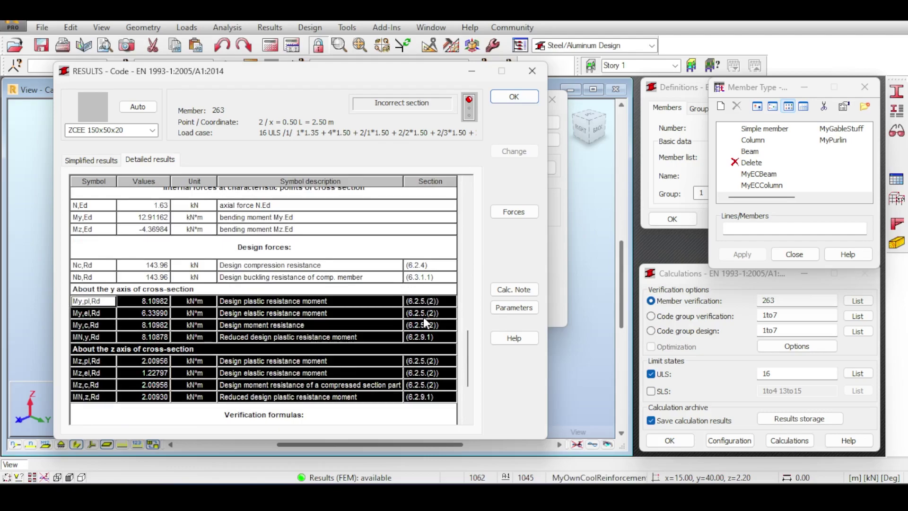
{"action": "key", "text": "alt+Tab"}
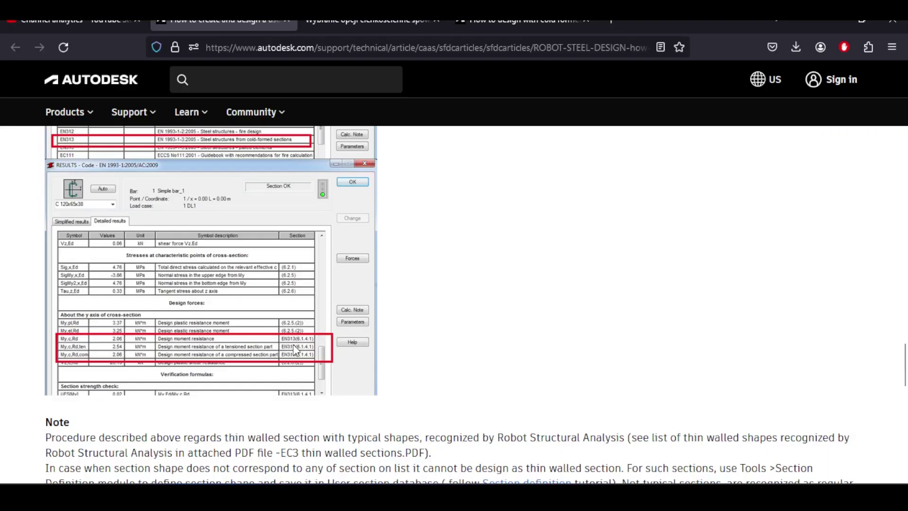
Step: Compare with Robot's results, then select and deselect the article's Note on recognised thin-walled shapes
{"action": "key", "text": "alt+Tab"}
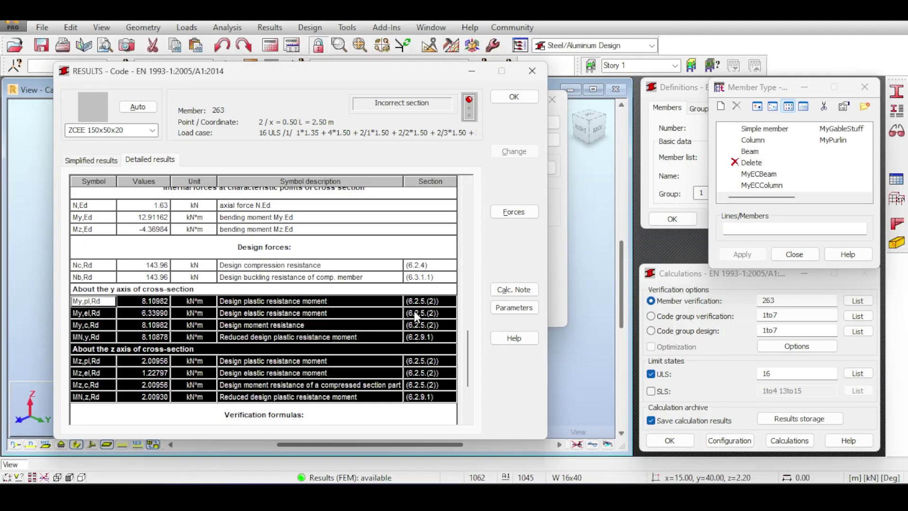
{"action": "key", "text": "alt+Tab"}
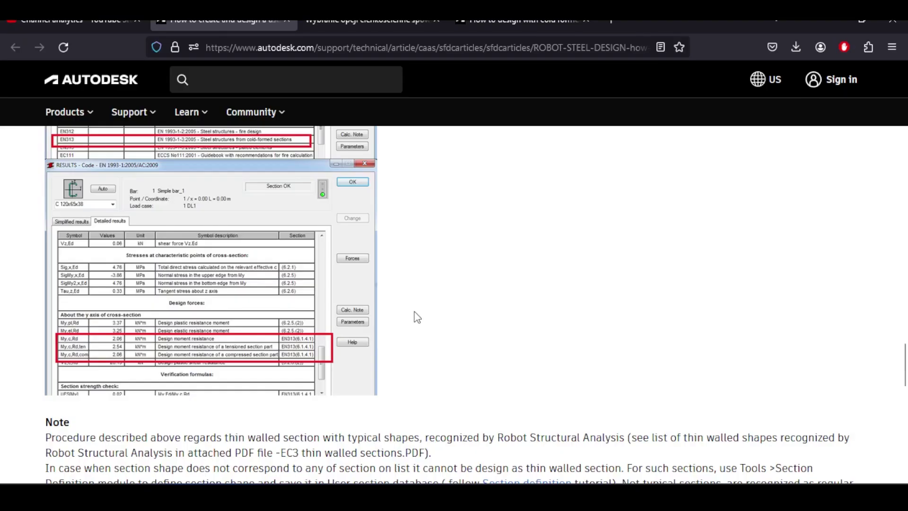
{"action": "scroll", "coordinate": [416, 316], "scroll_direction": "down", "scroll_amount": 3}
{"action": "left_click_drag", "start_coordinate": [48, 301], "coordinate": [381, 384]}
{"action": "left_click", "coordinate": [369, 367]}
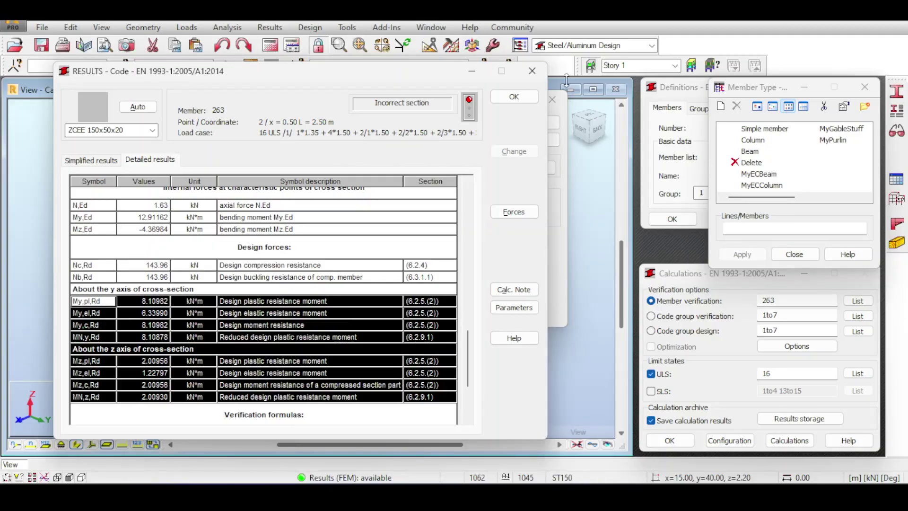
Step: Close member 263's code results and review MyPurlin's thin-walled parameters without changes
{"action": "left_click", "coordinate": [532, 71]}
{"action": "double_click", "coordinate": [833, 141]}
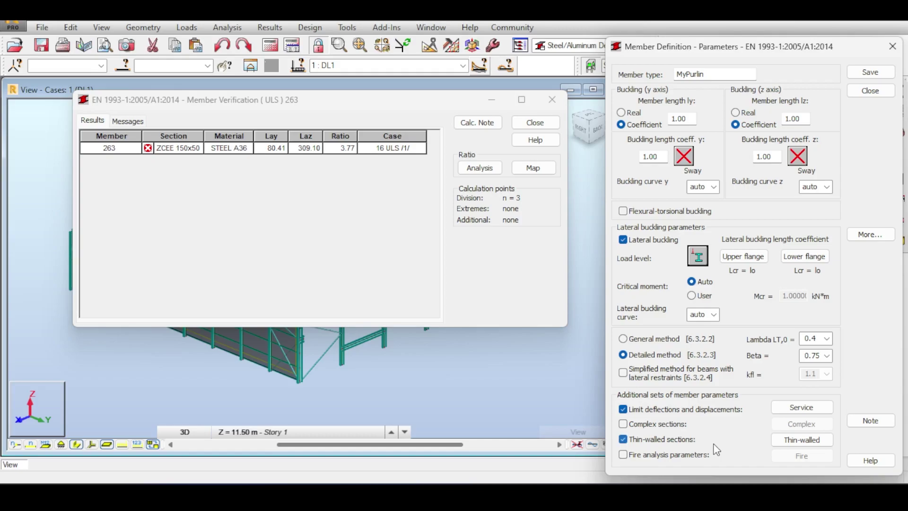
{"action": "left_click", "coordinate": [893, 46]}
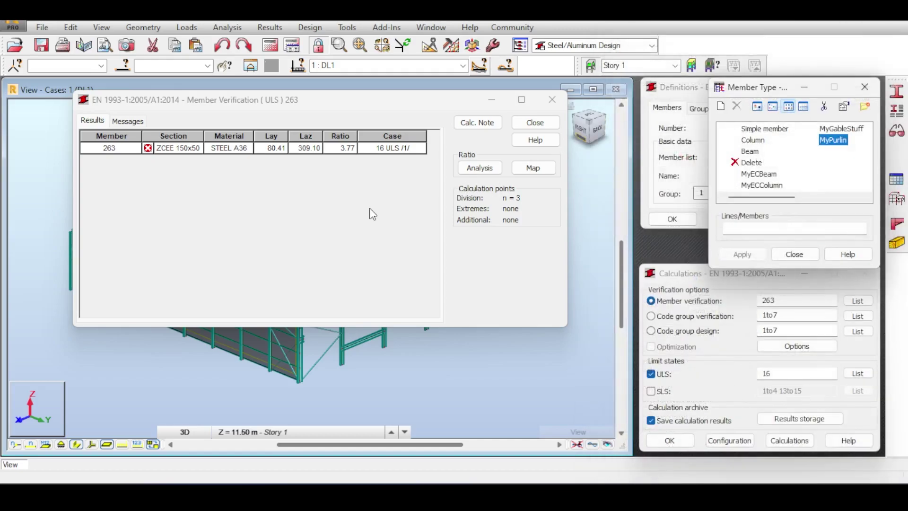
Step: Scroll the EC3 thin-walled sections PDF back to the page 1 shape-code table
{"action": "key", "text": "alt+Tab"}
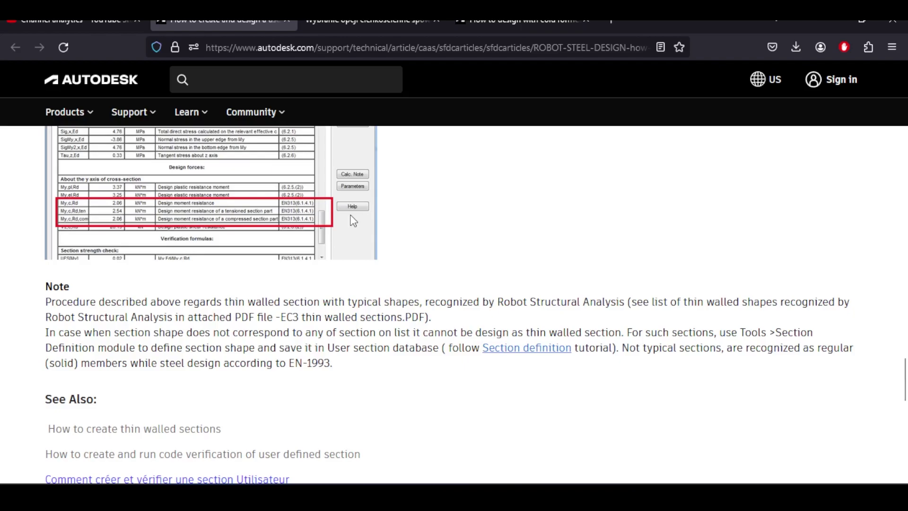
{"action": "left_click", "coordinate": [371, 23]}
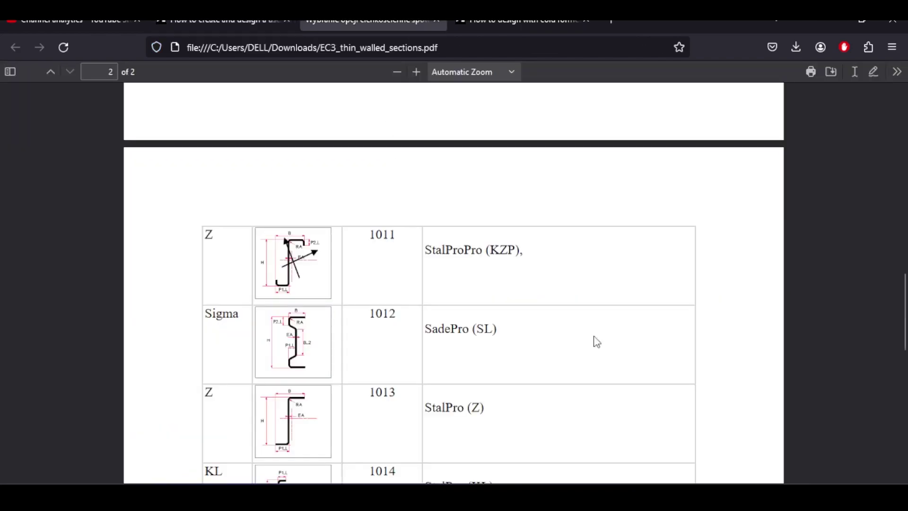
{"action": "scroll", "coordinate": [543, 228], "scroll_direction": "up", "scroll_amount": 6}
{"action": "scroll", "coordinate": [543, 227], "scroll_direction": "up", "scroll_amount": 10}
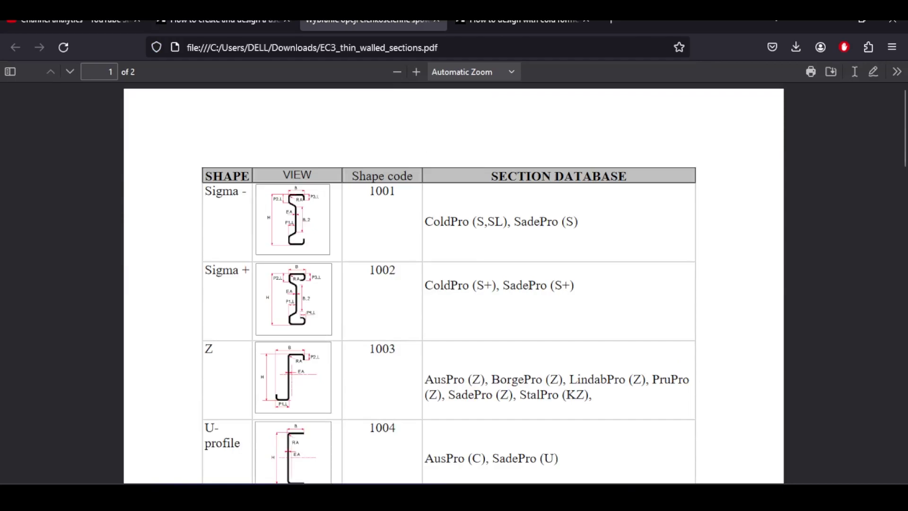
Step: Open the EC3_thin_walled_sections.pdf attachment from the Autodesk support article
{"action": "left_click", "coordinate": [222, 23]}
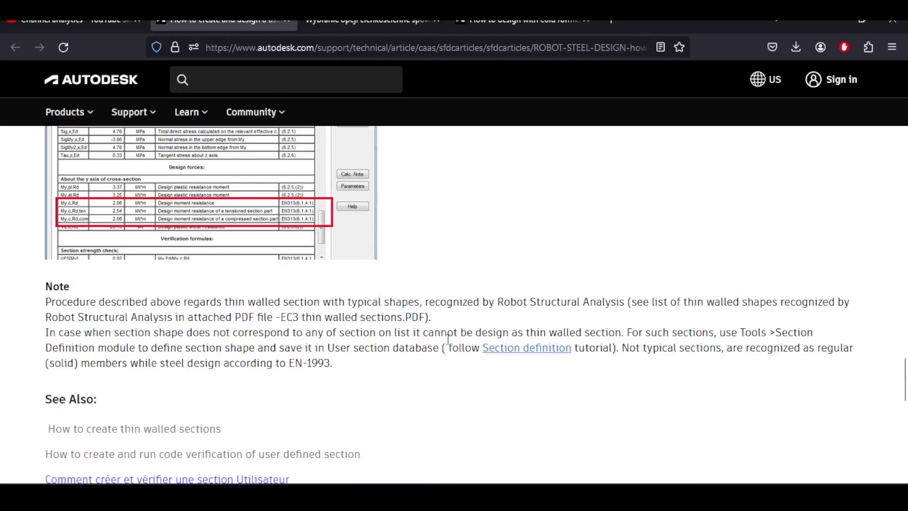
{"action": "scroll", "coordinate": [283, 340], "scroll_direction": "down", "scroll_amount": 4}
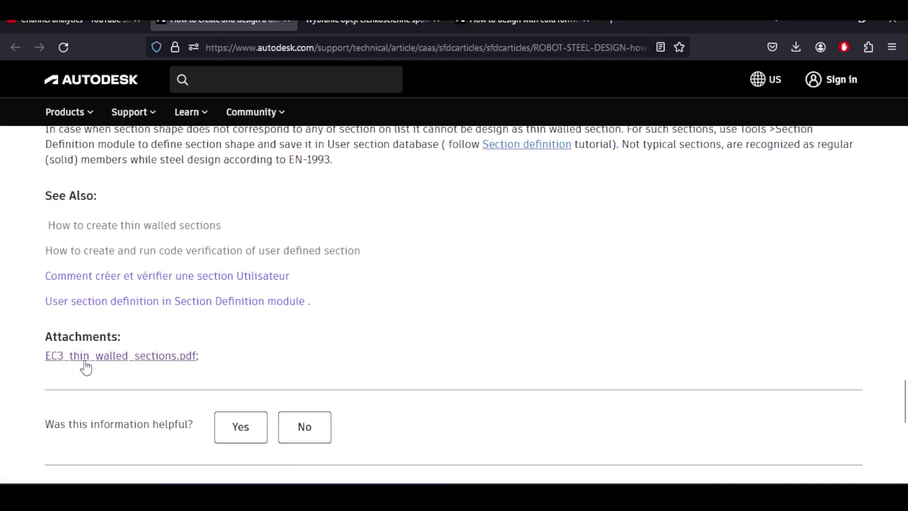
{"action": "scroll", "coordinate": [86, 368], "scroll_direction": "up", "scroll_amount": 1}
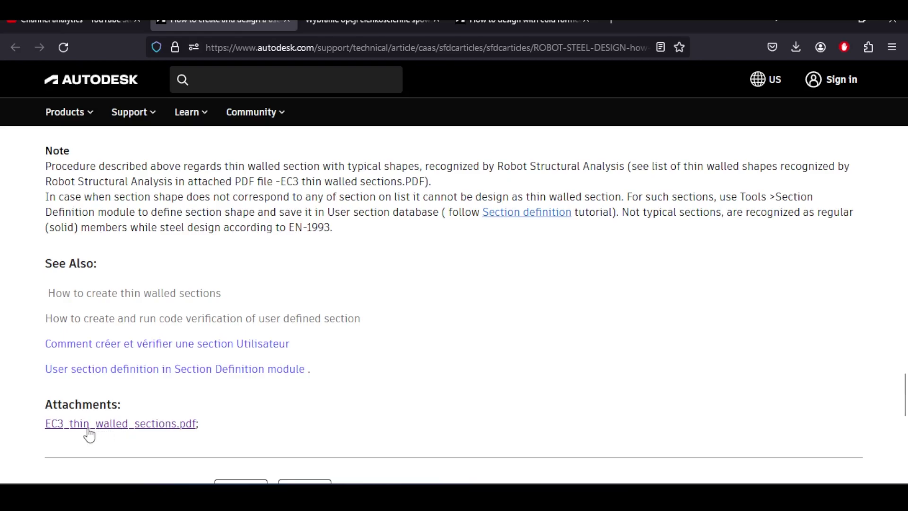
{"action": "left_click", "coordinate": [188, 425]}
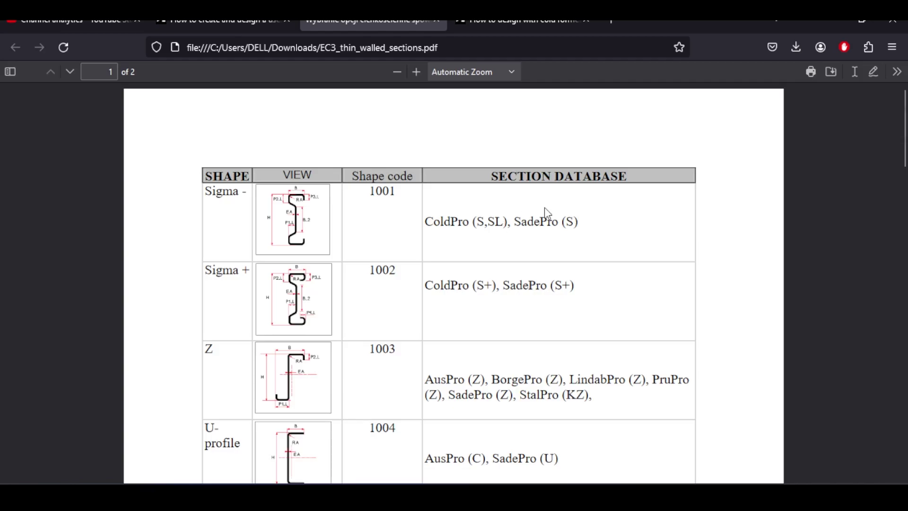
Step: Scroll the PDF to page 2 and highlight KZP in the shape code 1011 row
{"action": "scroll", "coordinate": [545, 208], "scroll_direction": "down", "scroll_amount": 3}
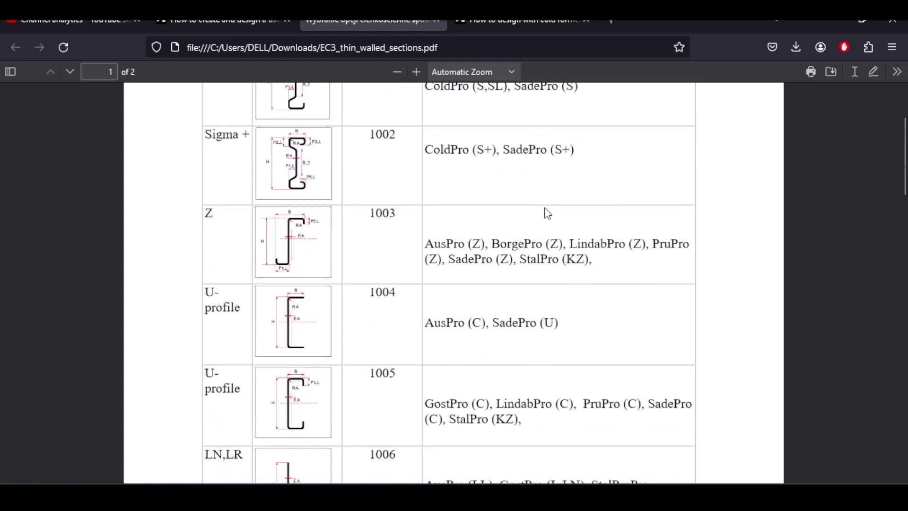
{"action": "scroll", "coordinate": [545, 208], "scroll_direction": "up", "scroll_amount": 3}
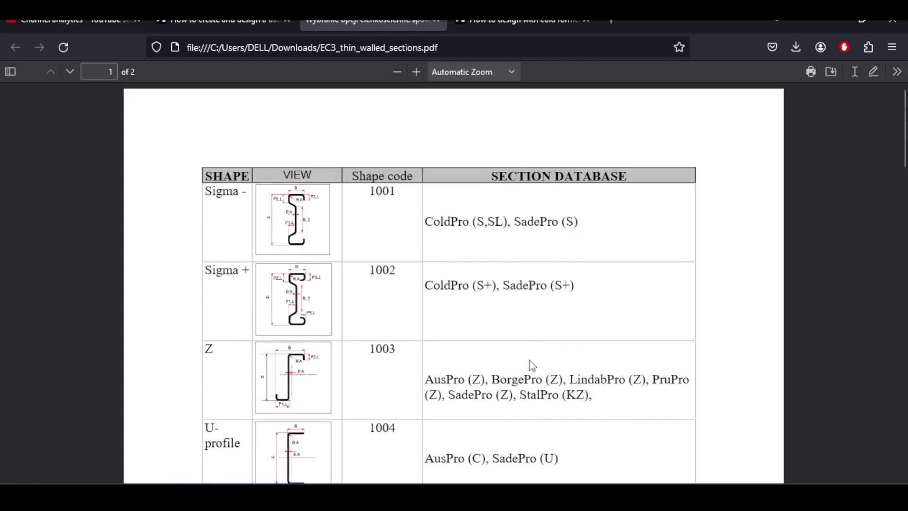
{"action": "scroll", "coordinate": [529, 360], "scroll_direction": "down", "scroll_amount": 4}
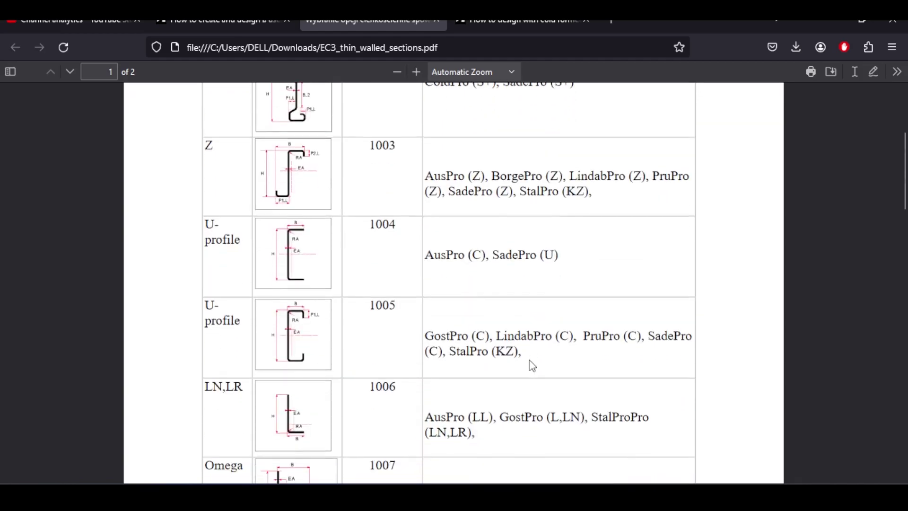
{"action": "scroll", "coordinate": [533, 355], "scroll_direction": "up", "scroll_amount": 4}
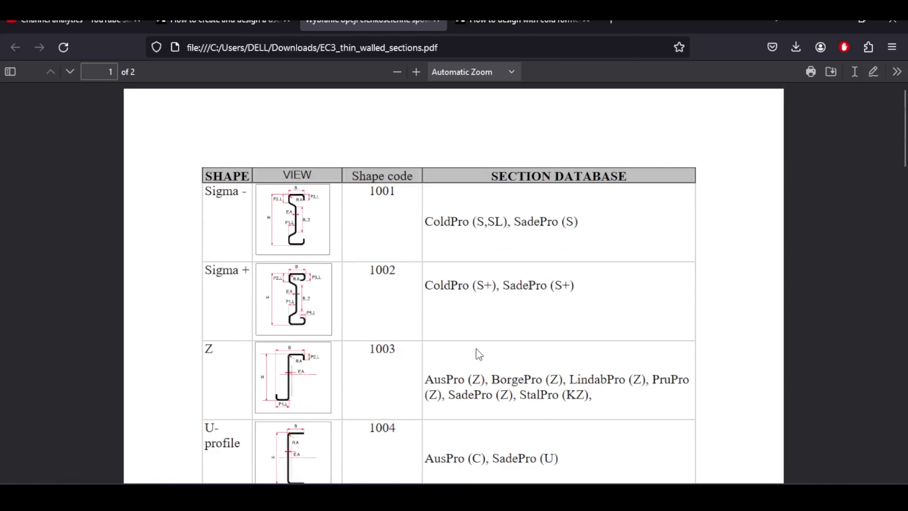
{"action": "scroll", "coordinate": [479, 353], "scroll_direction": "down", "scroll_amount": 10}
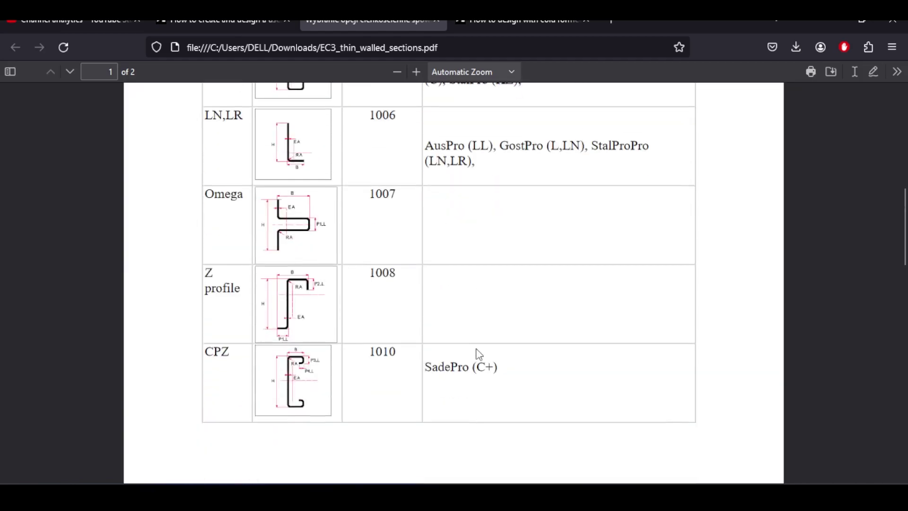
{"action": "scroll", "coordinate": [479, 354], "scroll_direction": "down", "scroll_amount": 9}
{"action": "left_click_drag", "start_coordinate": [465, 250], "coordinate": [427, 250]}
{"action": "double_click", "coordinate": [510, 253]}
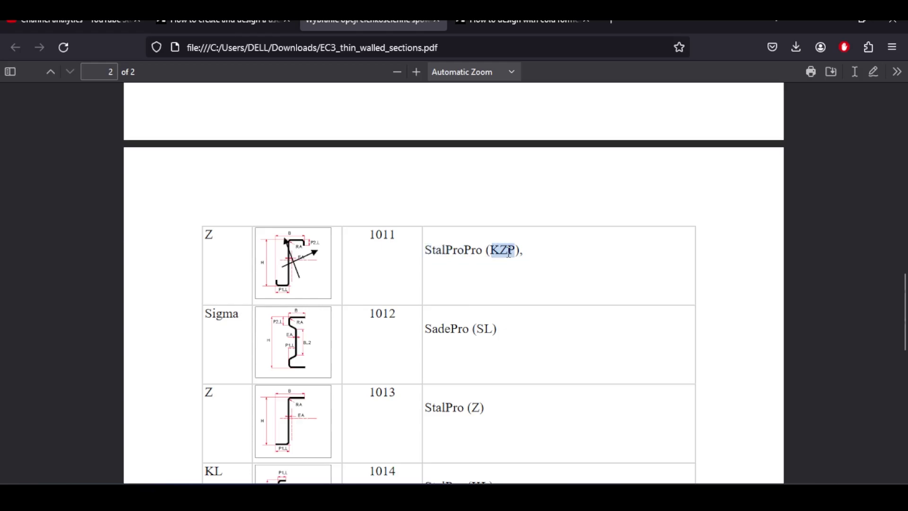
Step: Reselect the StalPro database name and the KZP abbreviation in row 1011
{"action": "scroll", "coordinate": [507, 269], "scroll_direction": "up", "scroll_amount": 12}
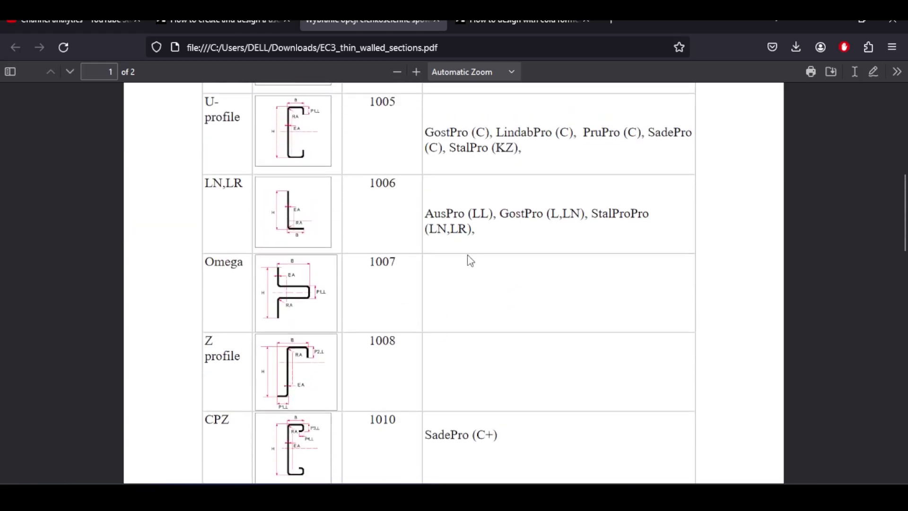
{"action": "scroll", "coordinate": [468, 250], "scroll_direction": "down", "scroll_amount": 2}
{"action": "scroll", "coordinate": [470, 249], "scroll_direction": "down", "scroll_amount": 5}
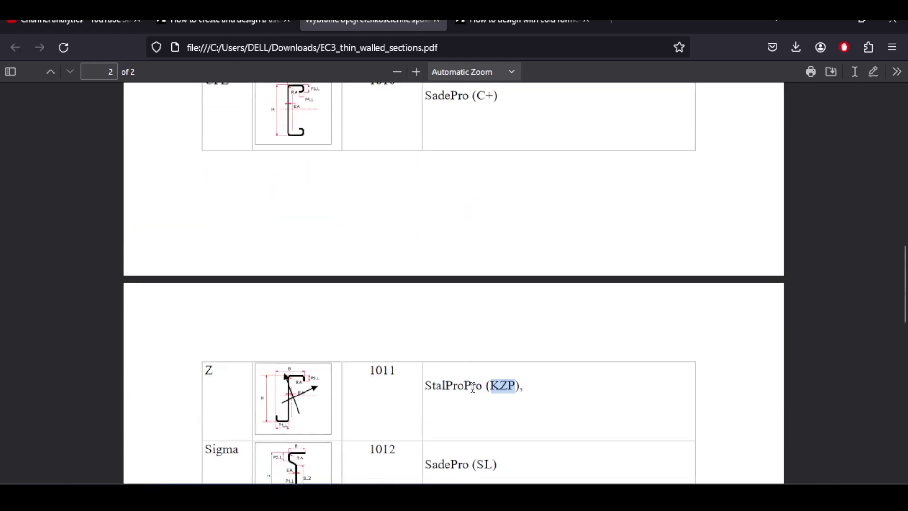
{"action": "left_click_drag", "start_coordinate": [466, 388], "coordinate": [418, 382]}
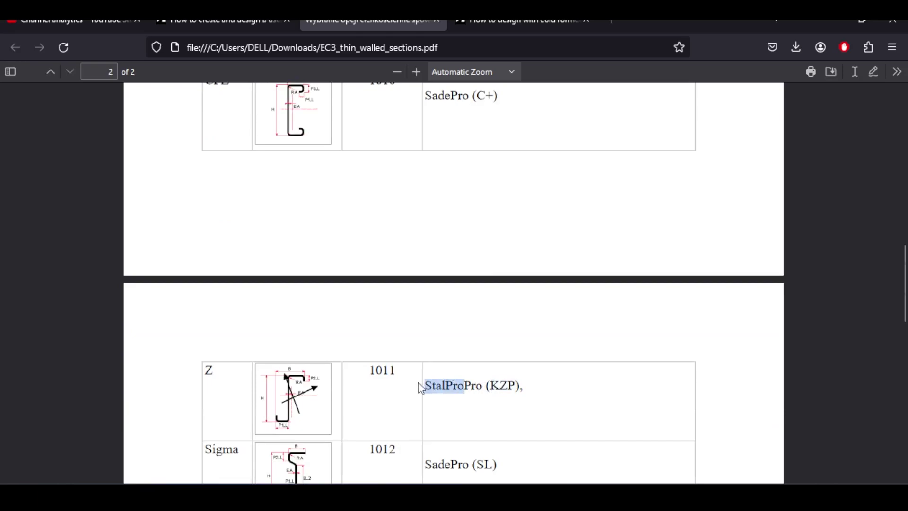
{"action": "double_click", "coordinate": [504, 387]}
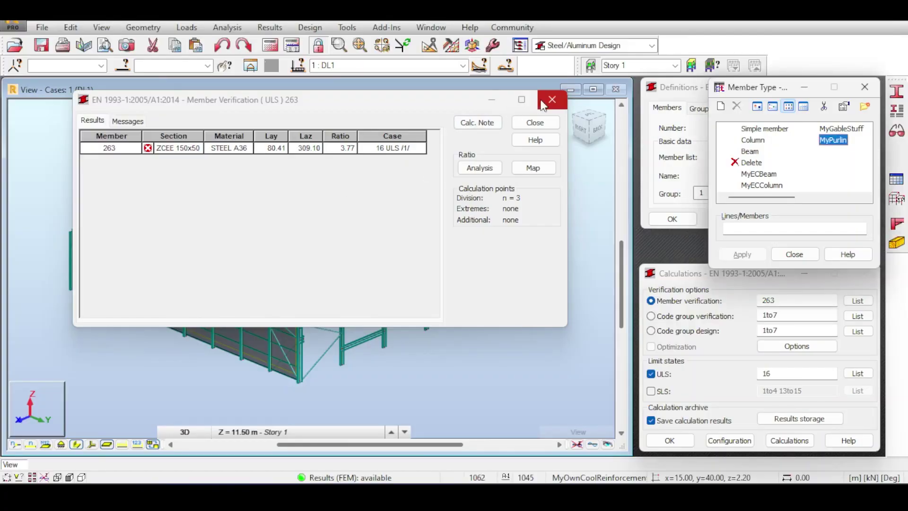
Step: Close the member verification results without archiving, and open Job Preferences
{"action": "left_click", "coordinate": [542, 104]}
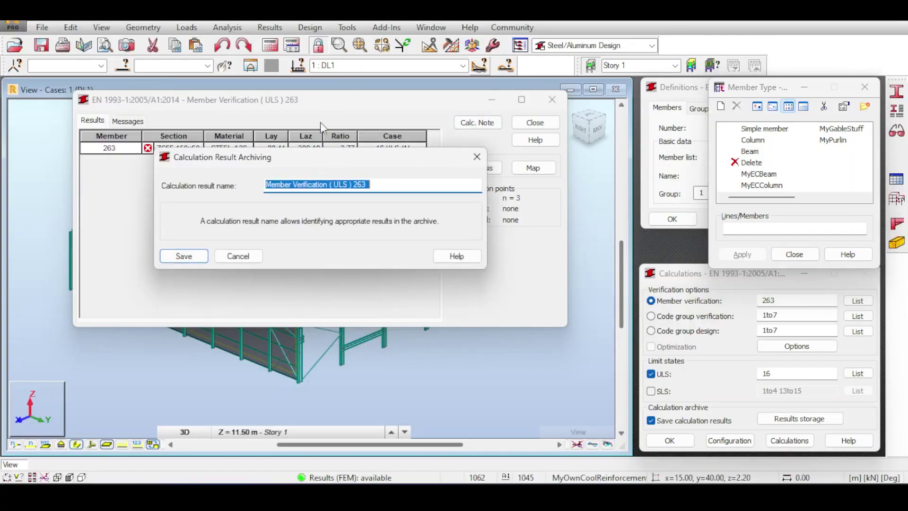
{"action": "left_click", "coordinate": [182, 256]}
{"action": "left_click", "coordinate": [496, 45]}
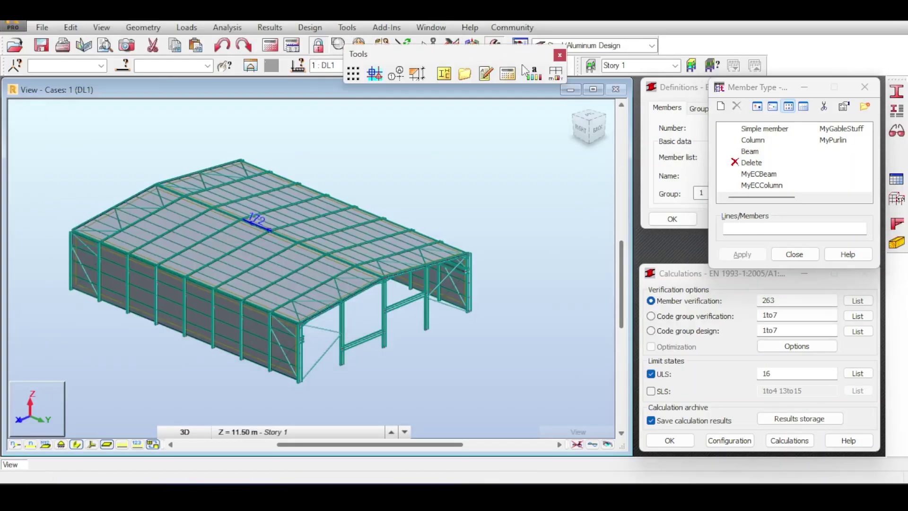
{"action": "left_click", "coordinate": [557, 75]}
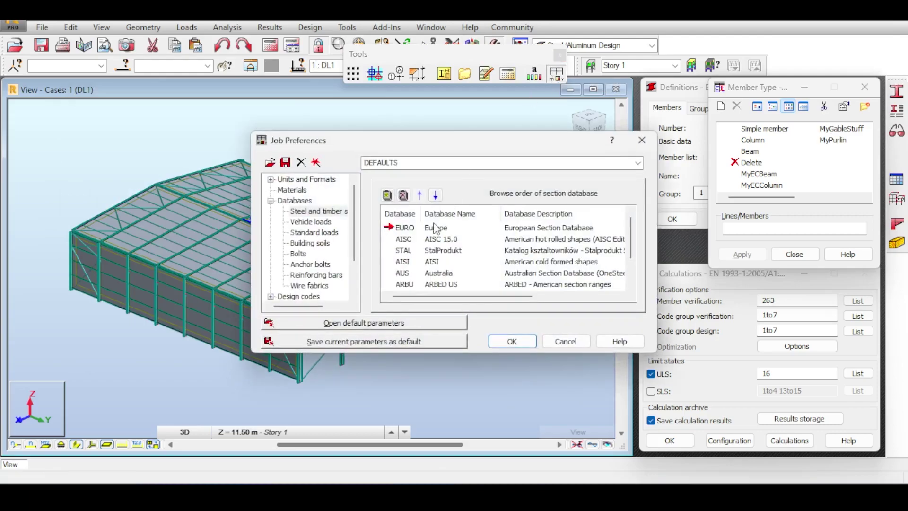
{"action": "scroll", "coordinate": [416, 248], "scroll_direction": "down", "scroll_amount": 1}
{"action": "scroll", "coordinate": [422, 241], "scroll_direction": "up", "scroll_amount": 2}
Step: Try adding StalPro.xml as a section database, then cancel since STAL is already listed
{"action": "left_click", "coordinate": [387, 195]}
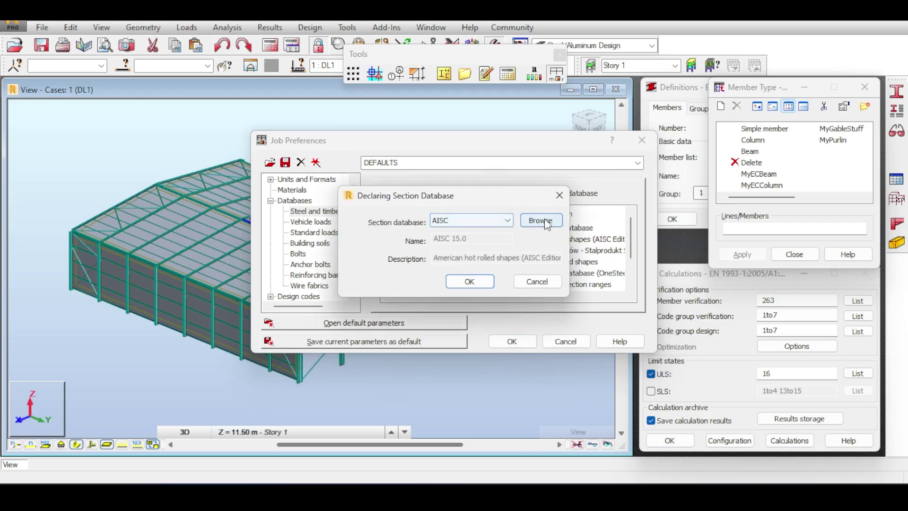
{"action": "left_click", "coordinate": [507, 221]}
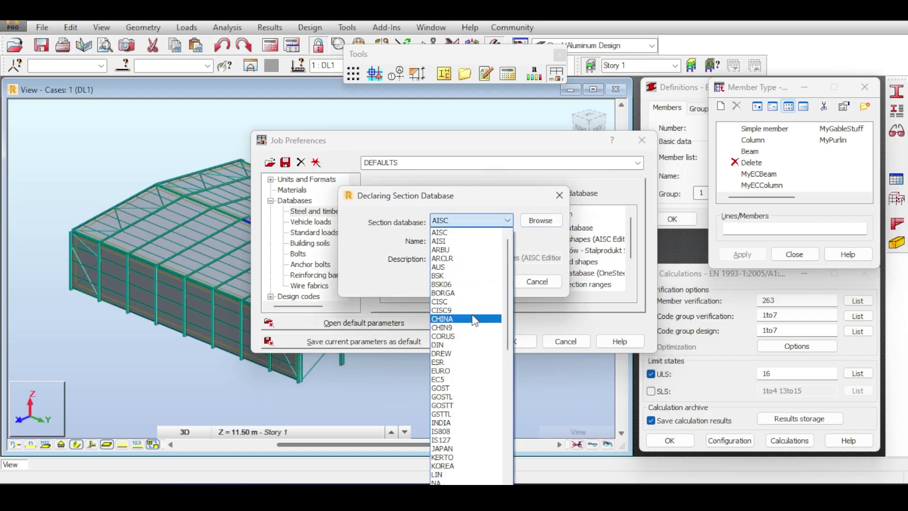
{"action": "left_click", "coordinate": [469, 430]}
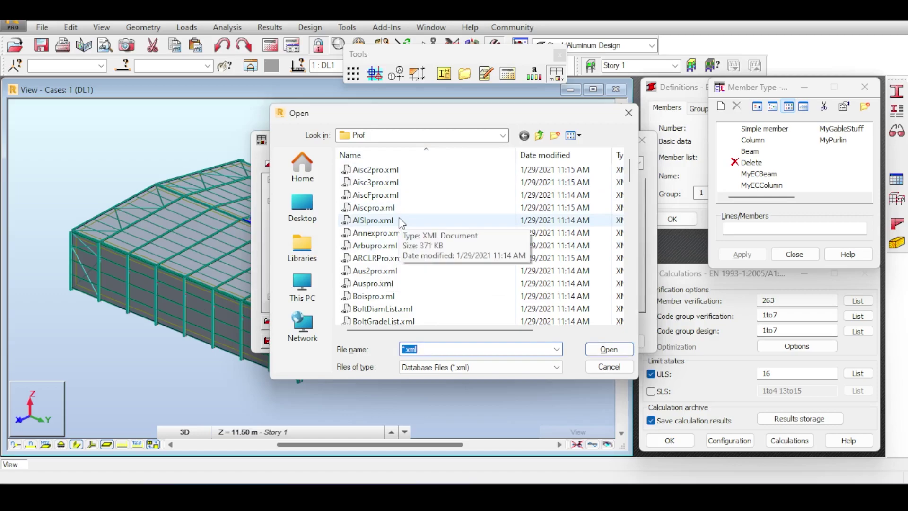
{"action": "left_click", "coordinate": [398, 271]}
{"action": "type", "text": "st"}
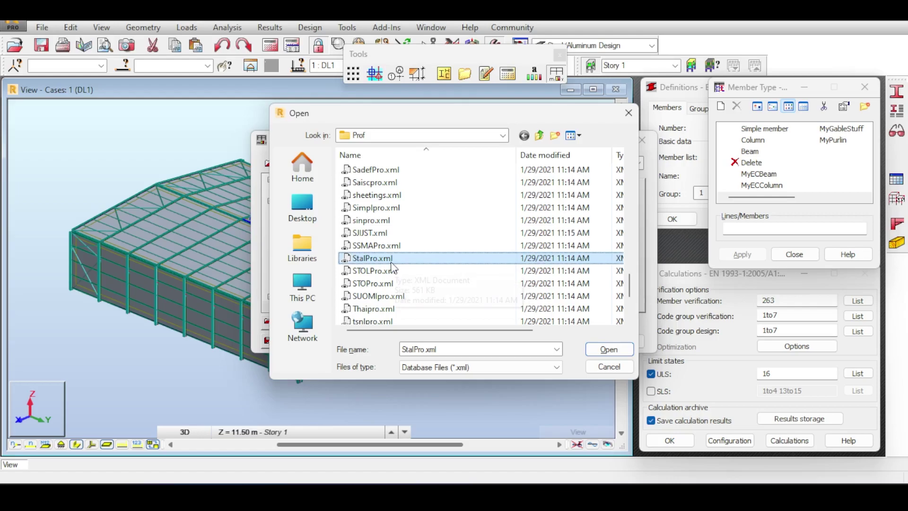
{"action": "double_click", "coordinate": [392, 260]}
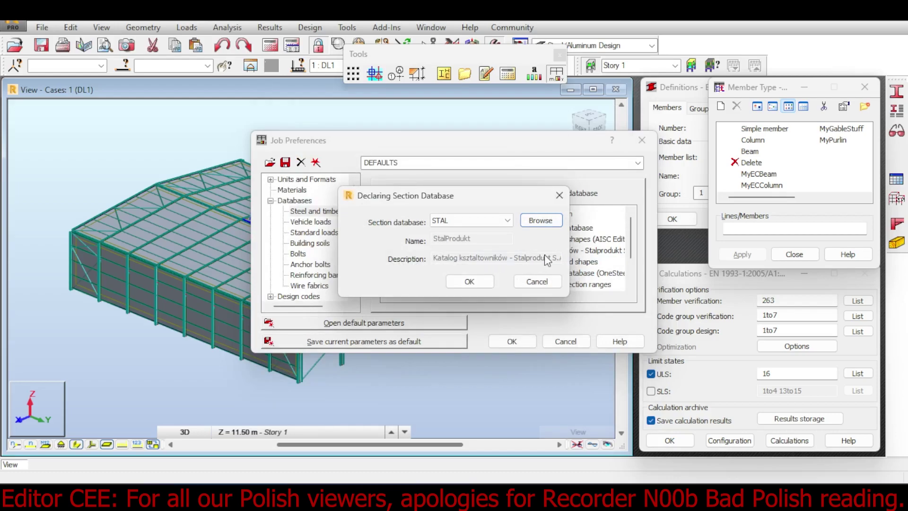
{"action": "left_click", "coordinate": [470, 280]}
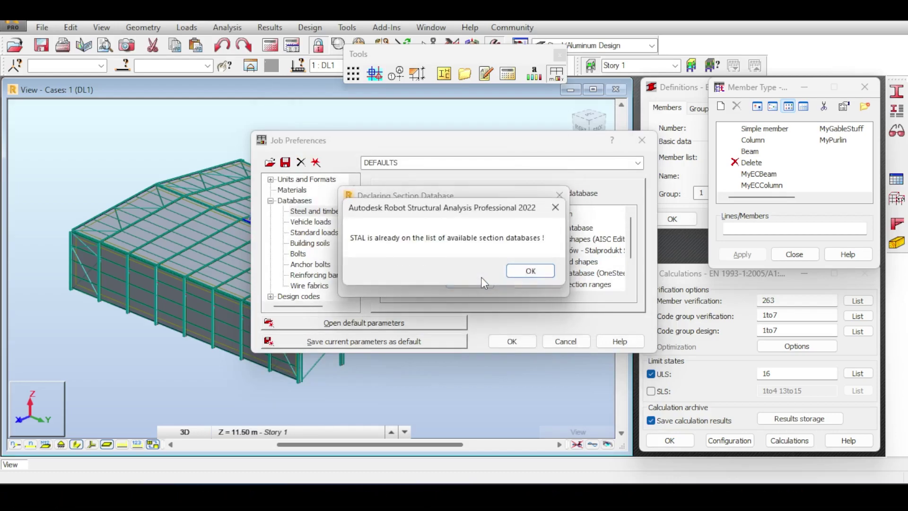
{"action": "left_click", "coordinate": [532, 269]}
{"action": "left_click", "coordinate": [537, 281]}
Step: Review the section database list, selecting the EURO, STAL and SJI entries
{"action": "scroll", "coordinate": [518, 275], "scroll_direction": "down", "scroll_amount": 1}
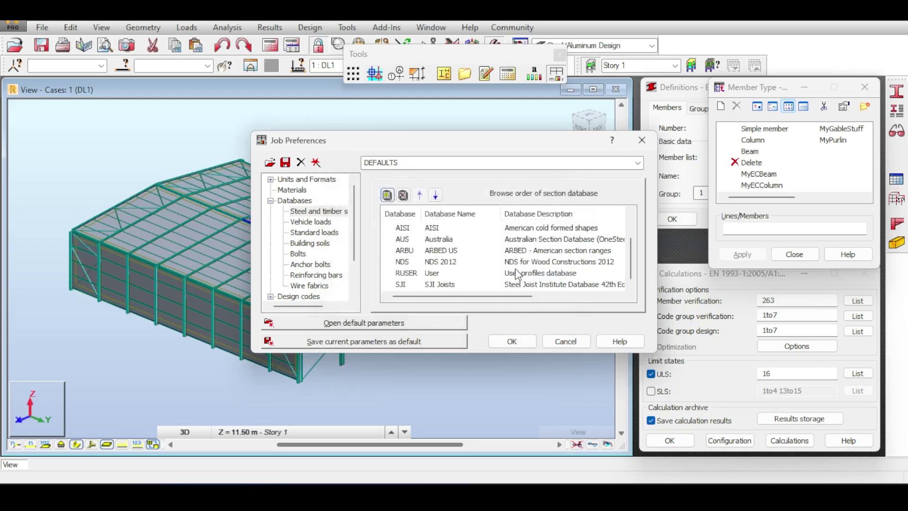
{"action": "scroll", "coordinate": [461, 270], "scroll_direction": "up", "scroll_amount": 1}
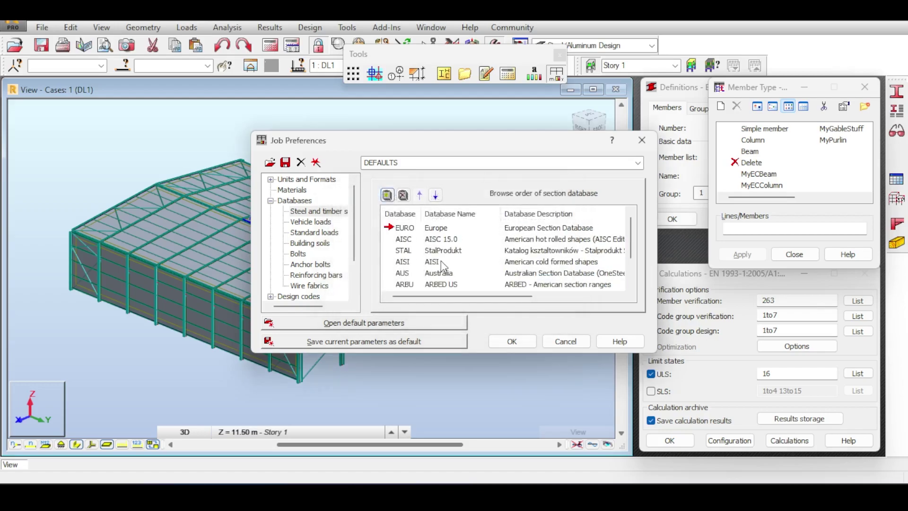
{"action": "left_click", "coordinate": [403, 252]}
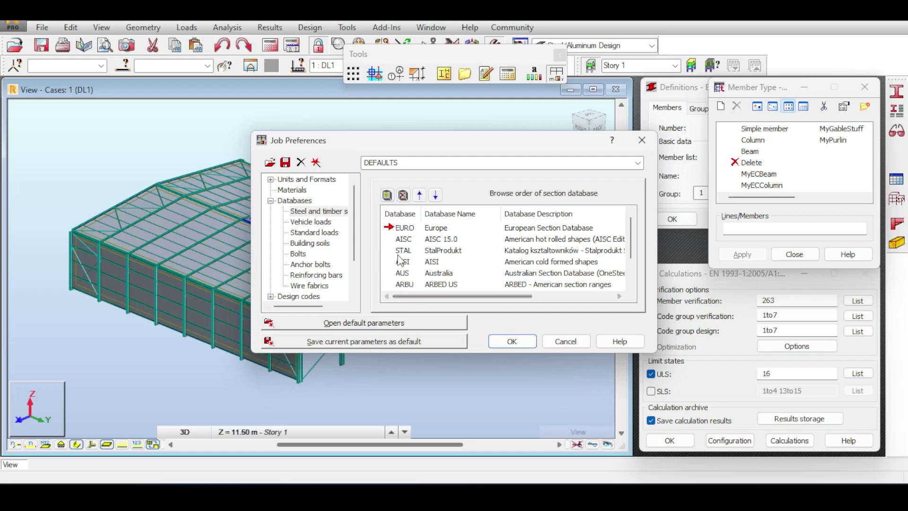
{"action": "left_click", "coordinate": [403, 251]}
{"action": "scroll", "coordinate": [402, 257], "scroll_direction": "down", "scroll_amount": 1}
{"action": "scroll", "coordinate": [402, 258], "scroll_direction": "up", "scroll_amount": 1}
{"action": "scroll", "coordinate": [402, 260], "scroll_direction": "down", "scroll_amount": 1}
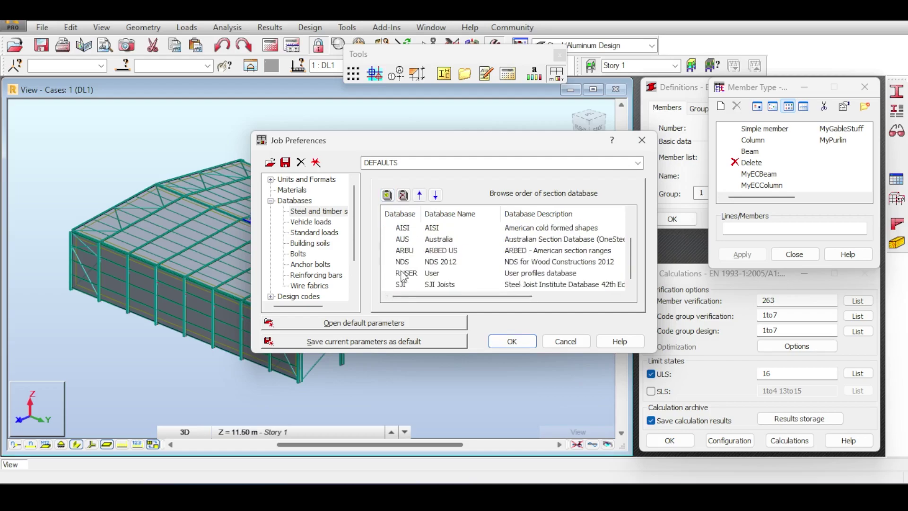
{"action": "scroll", "coordinate": [404, 284], "scroll_direction": "up", "scroll_amount": 1}
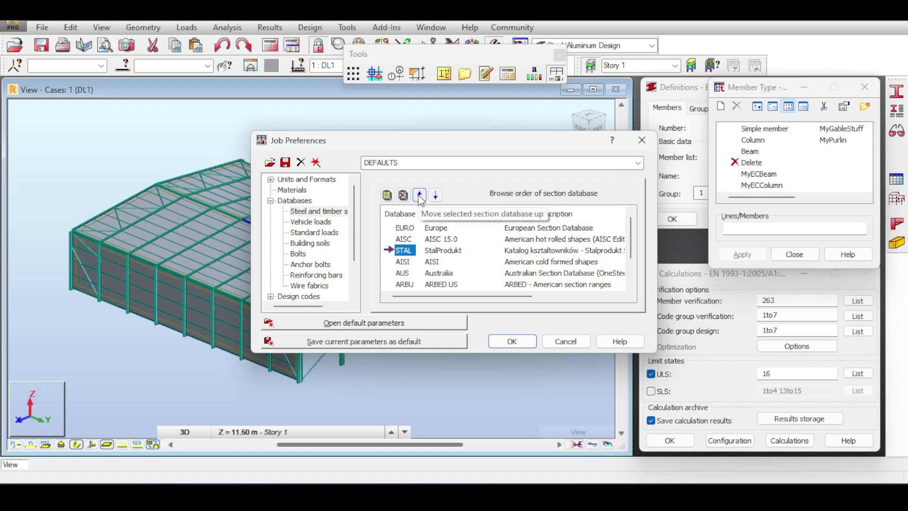
{"action": "scroll", "coordinate": [401, 286], "scroll_direction": "down", "scroll_amount": 1}
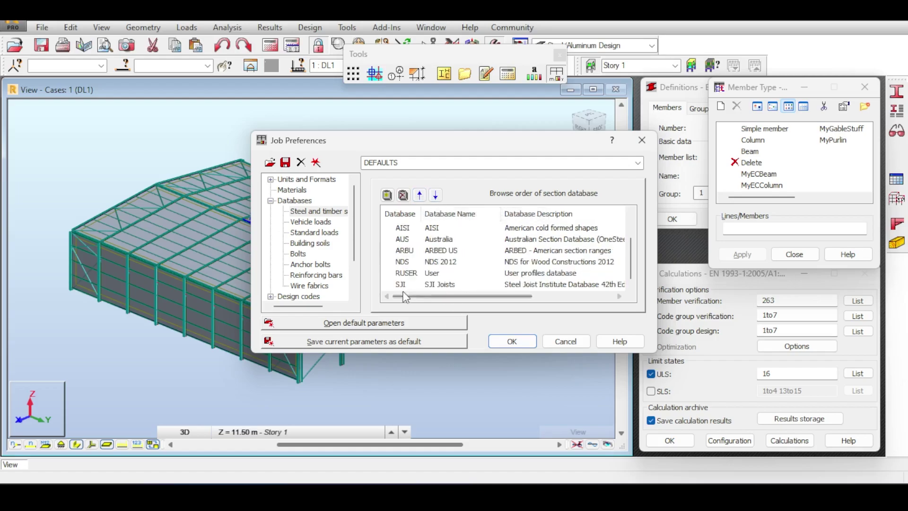
{"action": "left_click", "coordinate": [401, 284]}
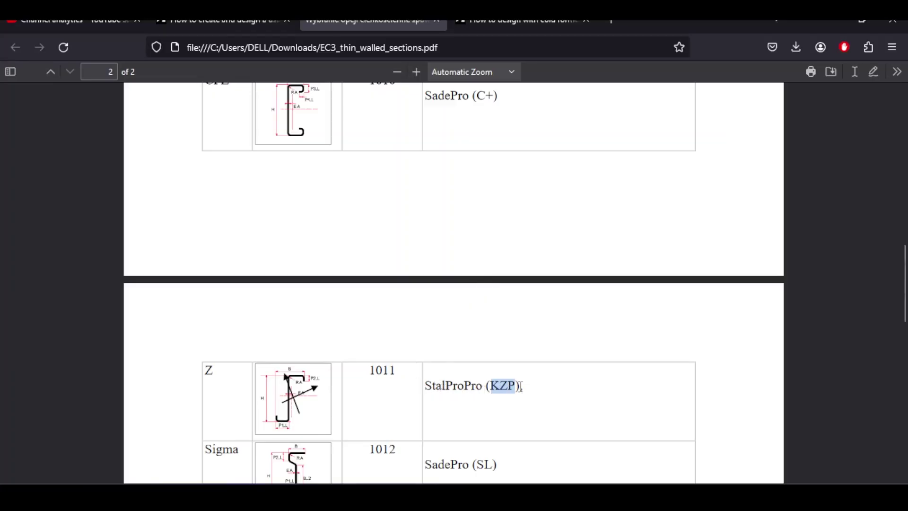
Step: Highlight the shape code 1011 row text in the EC3 PDF
{"action": "left_click_drag", "start_coordinate": [548, 391], "coordinate": [438, 386]}
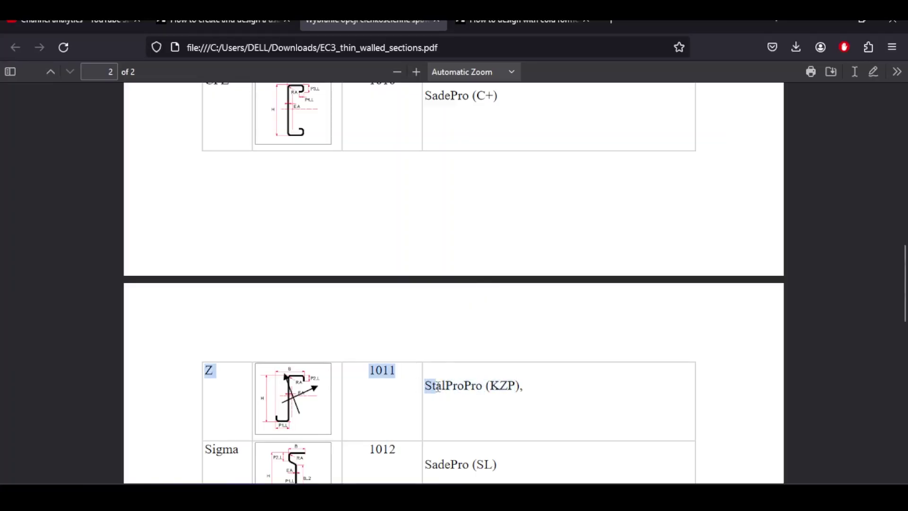
{"action": "scroll", "coordinate": [379, 383], "scroll_direction": "down", "scroll_amount": 3}
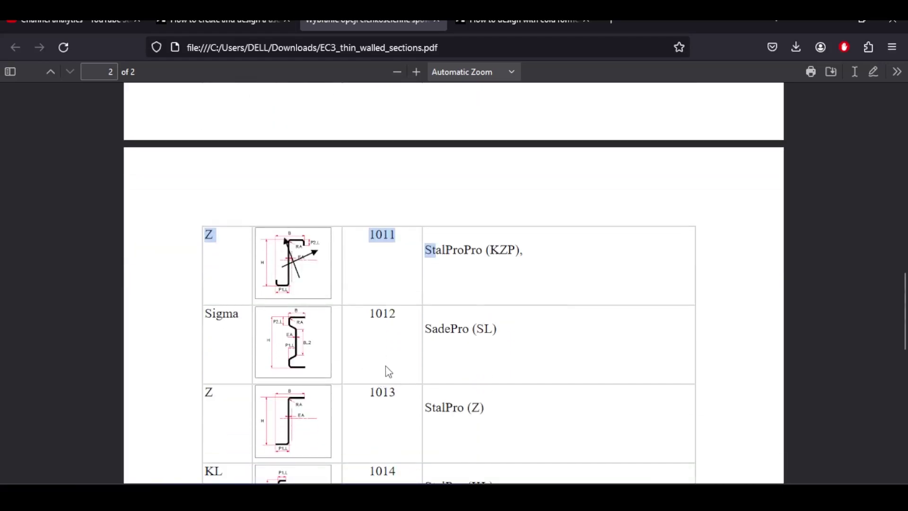
{"action": "scroll", "coordinate": [386, 365], "scroll_direction": "down", "scroll_amount": 3}
{"action": "scroll", "coordinate": [385, 368], "scroll_direction": "up", "scroll_amount": 3}
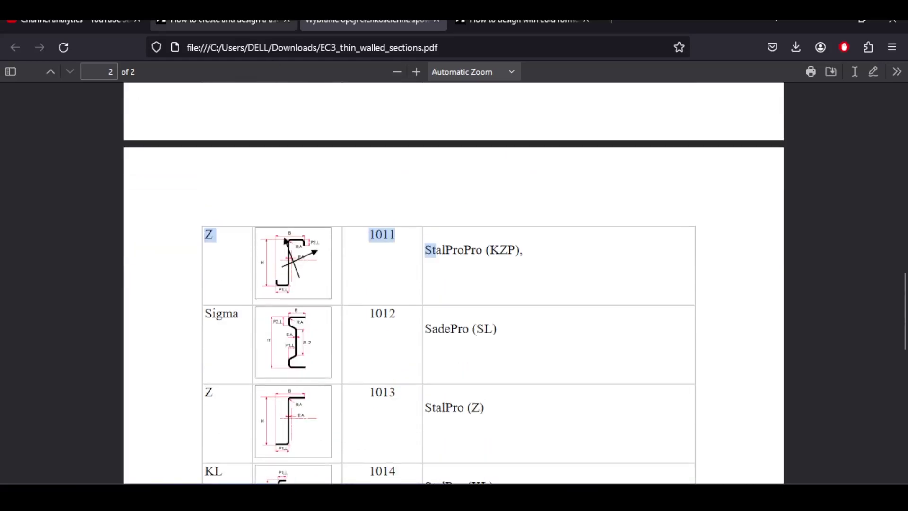
Step: Read the help article's Note on recognized thin-walled shapes, then return to the EC3 PDF
{"action": "left_click", "coordinate": [222, 21]}
{"action": "scroll", "coordinate": [272, 290], "scroll_direction": "up", "scroll_amount": 2}
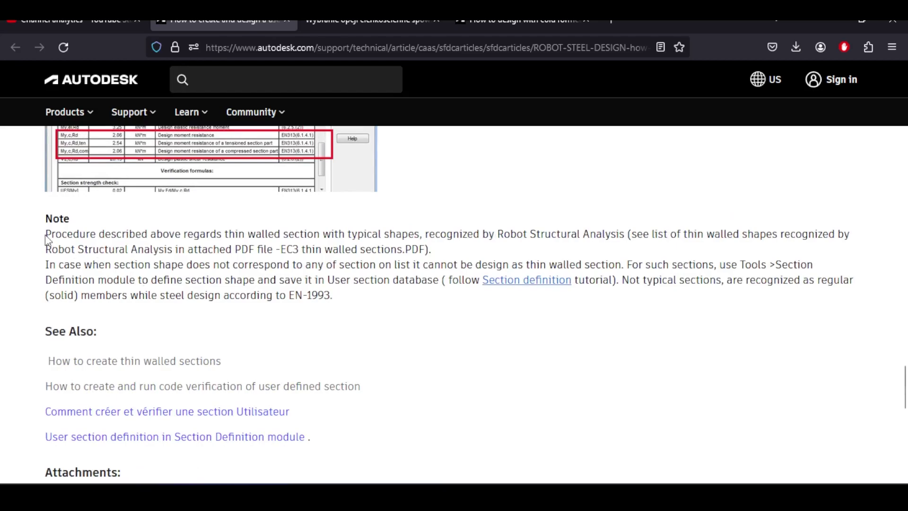
{"action": "left_click_drag", "start_coordinate": [46, 234], "coordinate": [349, 306]}
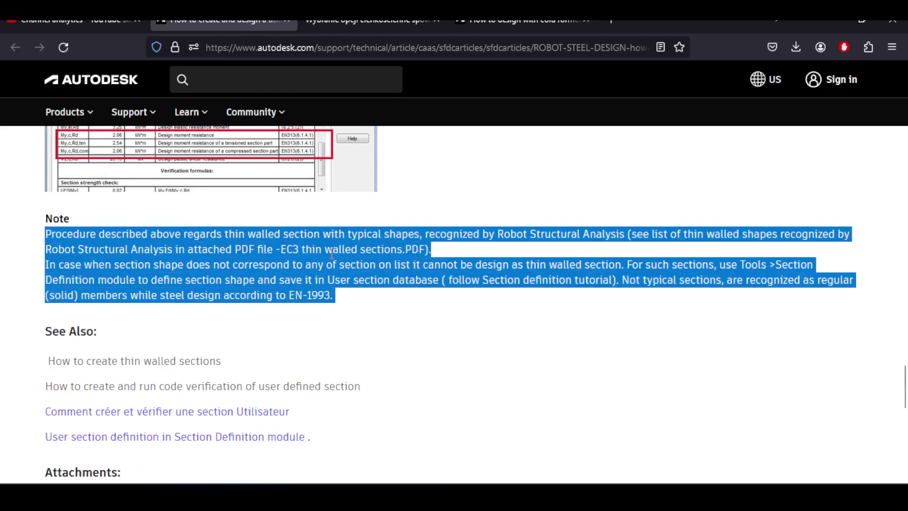
{"action": "left_click", "coordinate": [348, 322]}
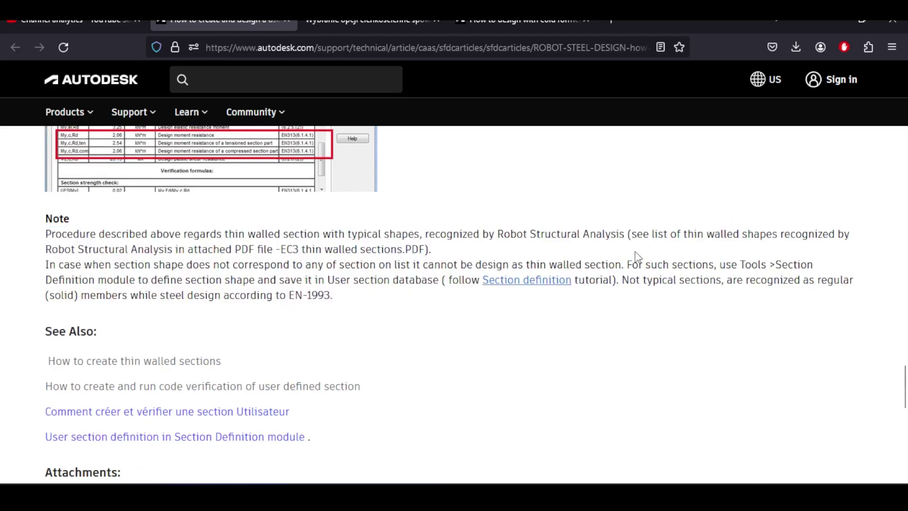
{"action": "left_click_drag", "start_coordinate": [685, 237], "coordinate": [847, 234]}
{"action": "left_click", "coordinate": [89, 251]}
{"action": "left_click_drag", "start_coordinate": [89, 250], "coordinate": [349, 250]}
{"action": "left_click", "coordinate": [374, 21]}
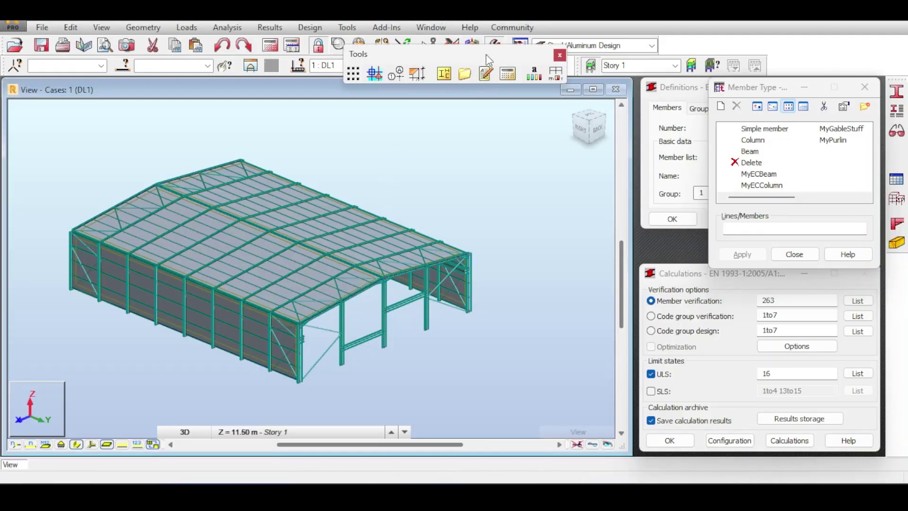
Step: Switch to the Geometry layout and start a new section definition
{"action": "left_click", "coordinate": [565, 46]}
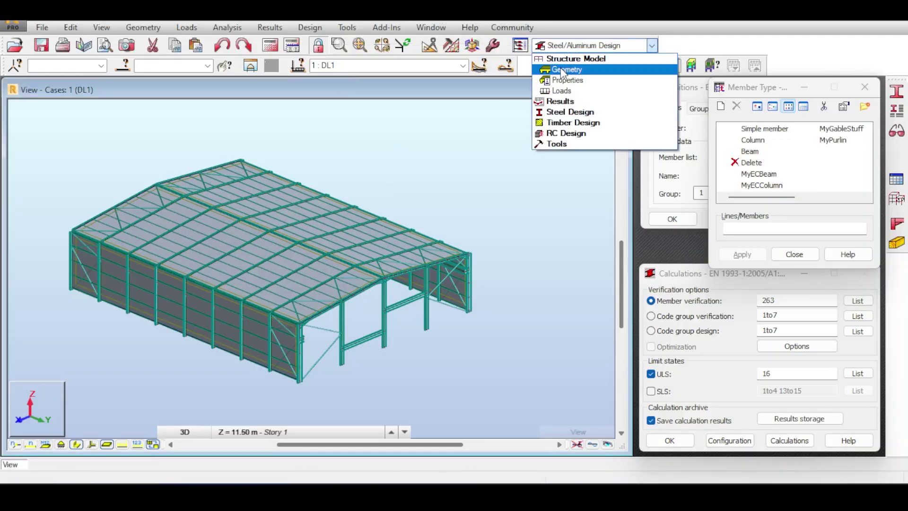
{"action": "left_click", "coordinate": [561, 70]}
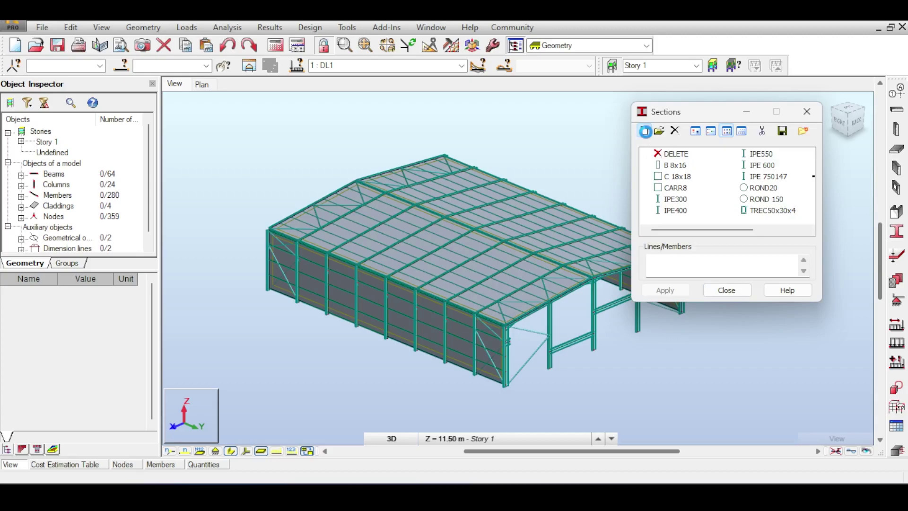
{"action": "left_click", "coordinate": [644, 131]}
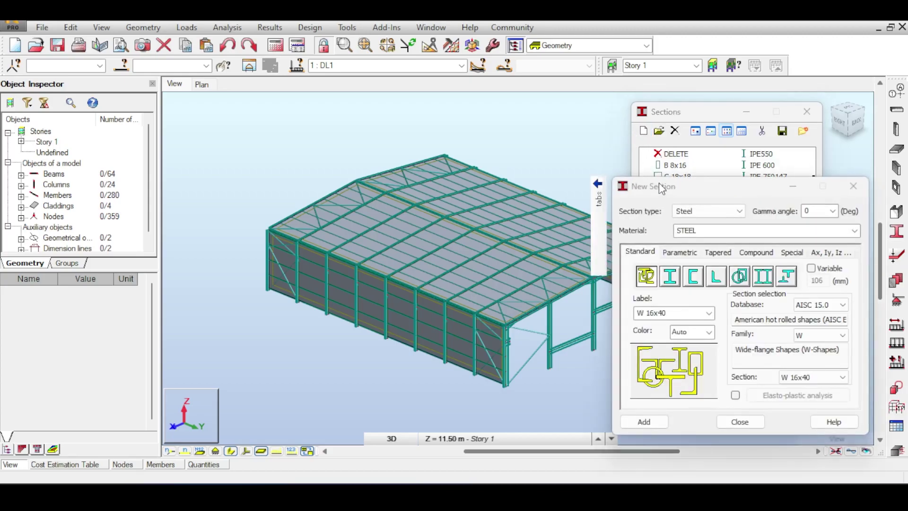
Step: Add KZP 300x88x72 from the StalProdukt database's KZP family to the project sections
{"action": "left_click_drag", "start_coordinate": [661, 187], "coordinate": [423, 116]}
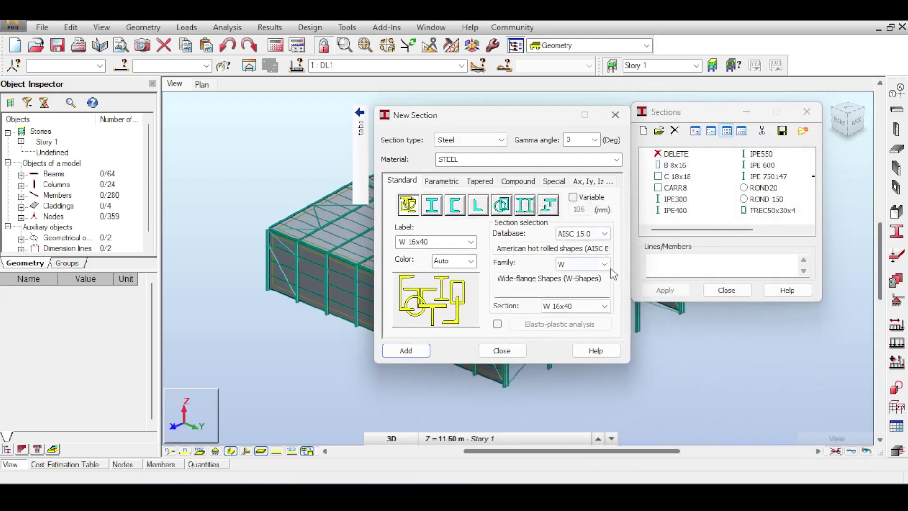
{"action": "left_click", "coordinate": [604, 233]}
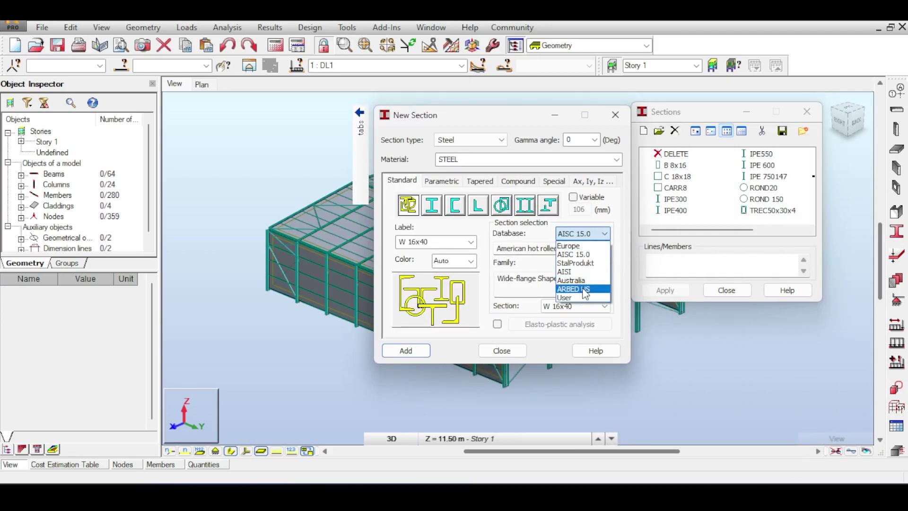
{"action": "left_click", "coordinate": [593, 236]}
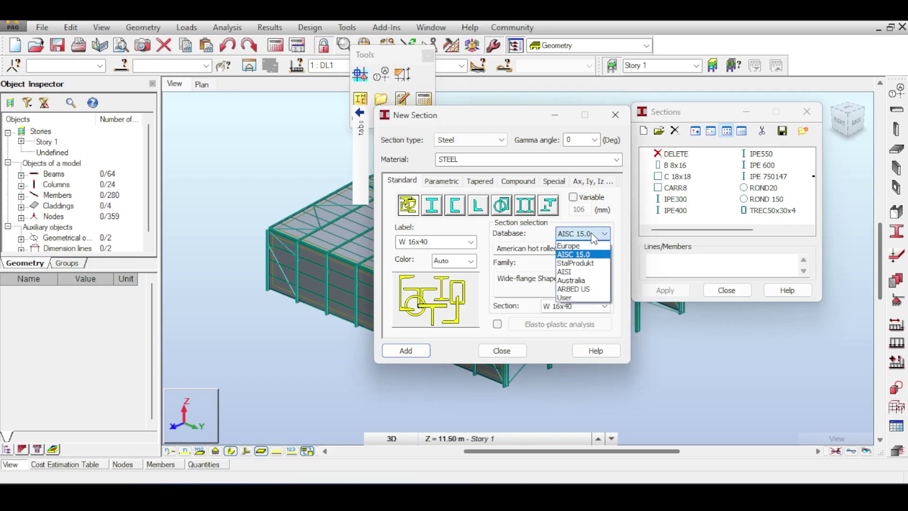
{"action": "left_click", "coordinate": [591, 263]}
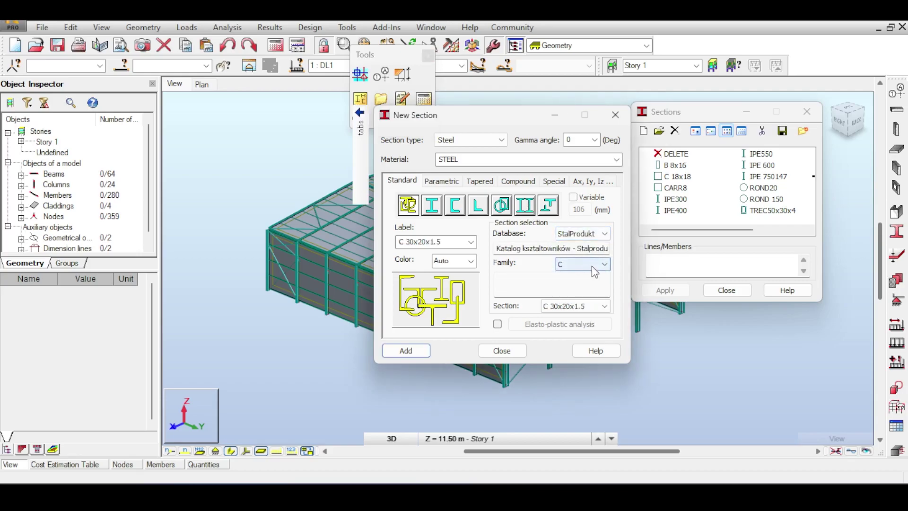
{"action": "left_click", "coordinate": [592, 267]}
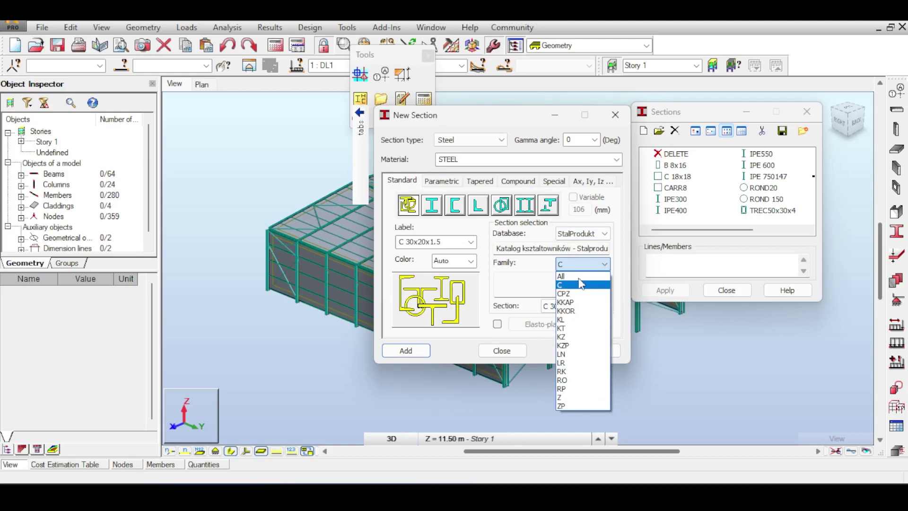
{"action": "left_click", "coordinate": [567, 346]}
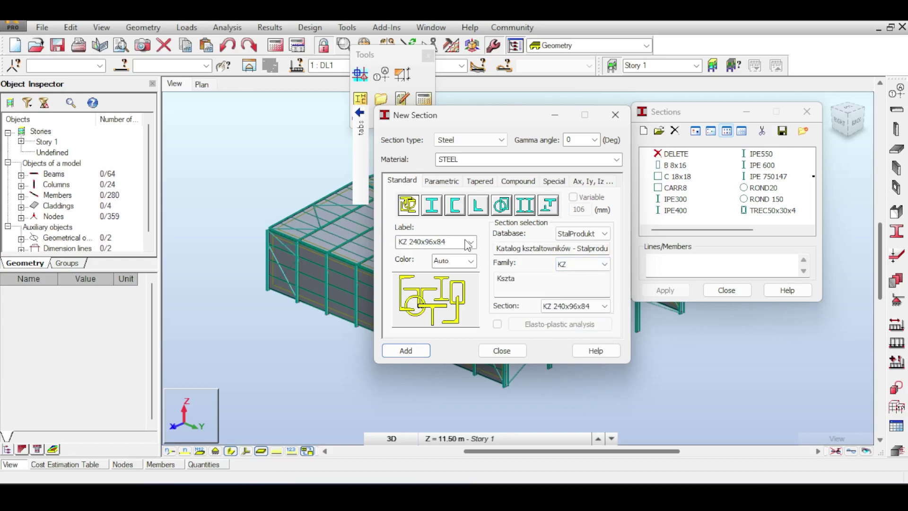
{"action": "left_click", "coordinate": [581, 264]}
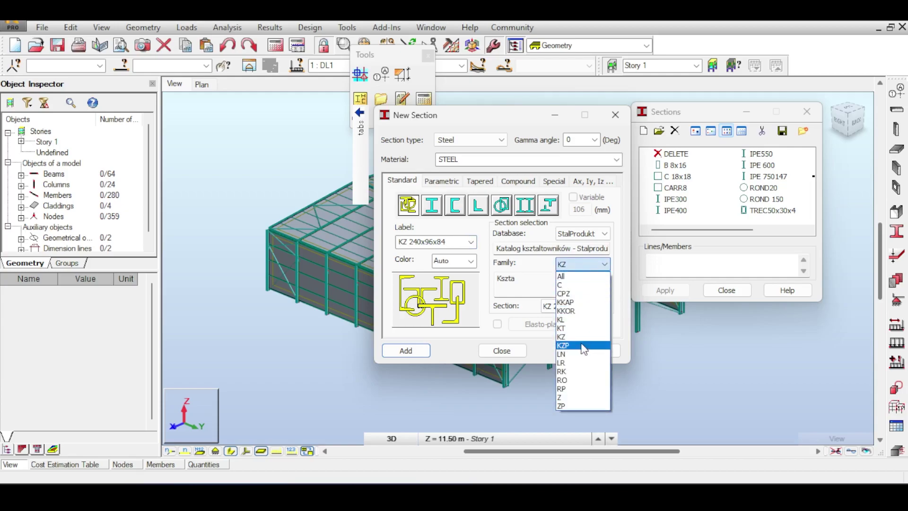
{"action": "left_click", "coordinate": [581, 344]}
{"action": "left_click", "coordinate": [572, 306]}
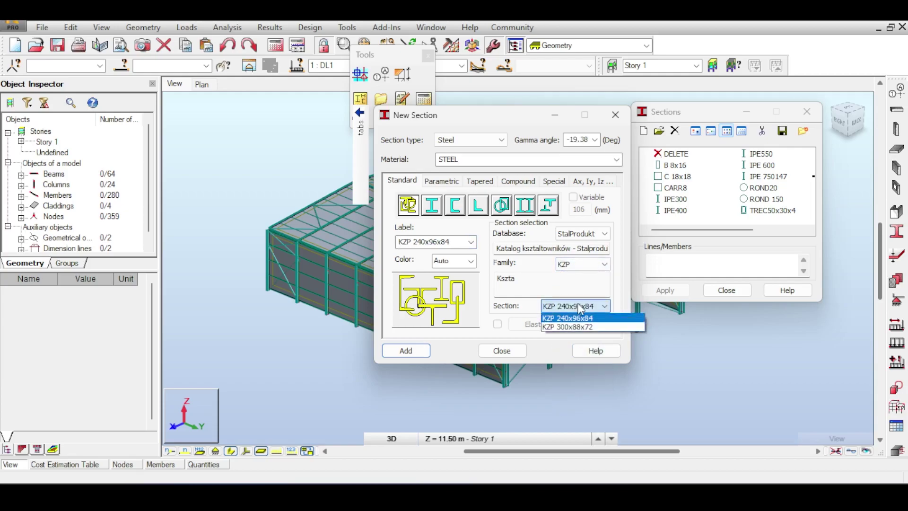
{"action": "left_click", "coordinate": [567, 327]}
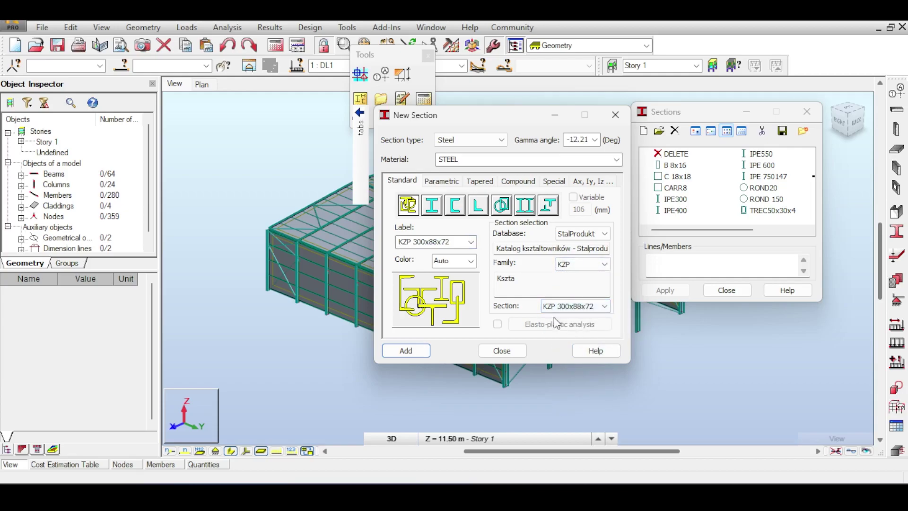
{"action": "left_click", "coordinate": [405, 351]}
{"action": "left_click", "coordinate": [501, 350]}
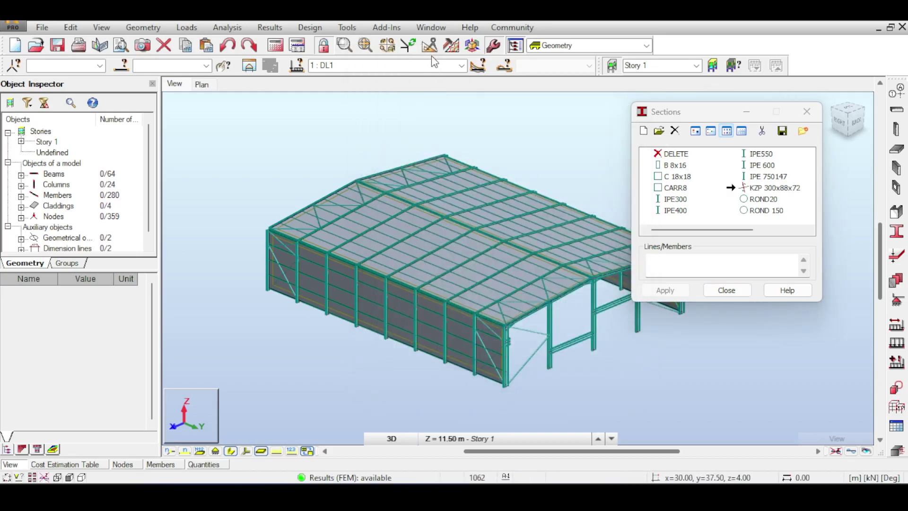
Step: Assign KZP 300x88x72 to every ZCEE 150x50x20 member, accepting that results become invalid
{"action": "left_click", "coordinate": [762, 188]}
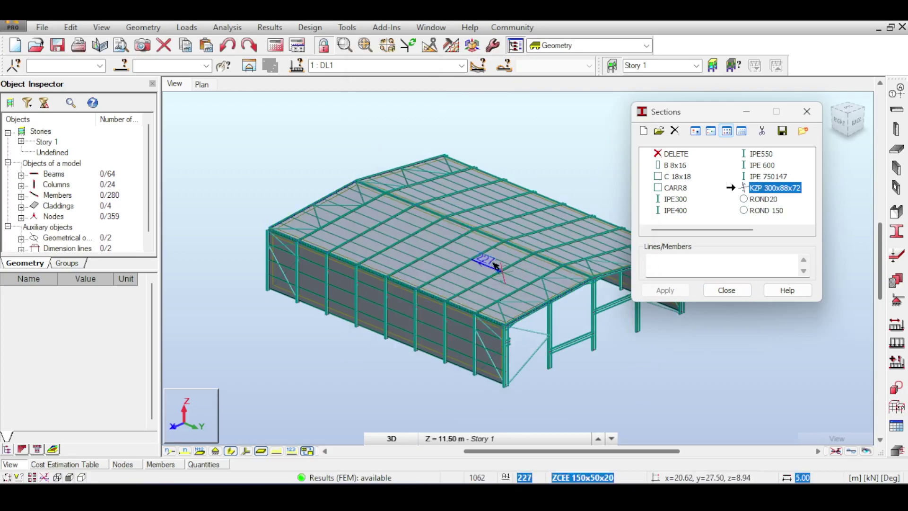
{"action": "left_click", "coordinate": [123, 64]}
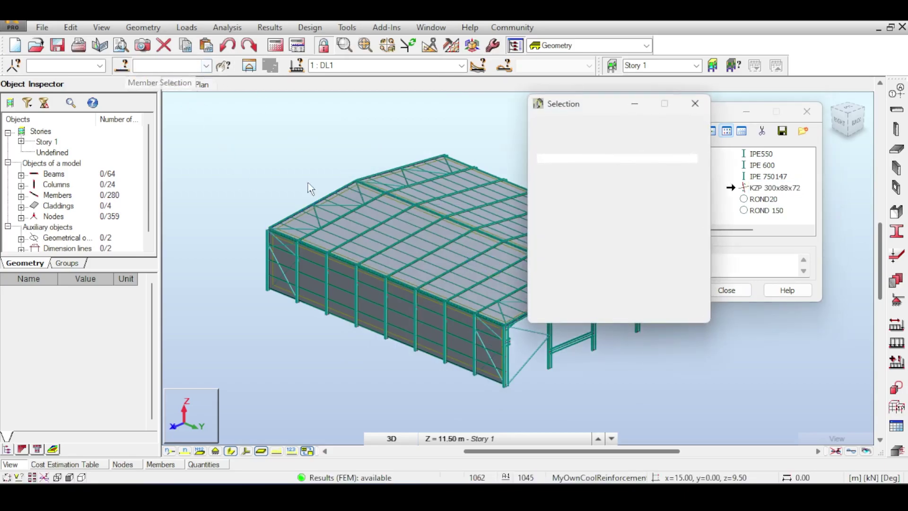
{"action": "scroll", "coordinate": [645, 268], "scroll_direction": "down", "scroll_amount": 3}
{"action": "left_click", "coordinate": [646, 267]}
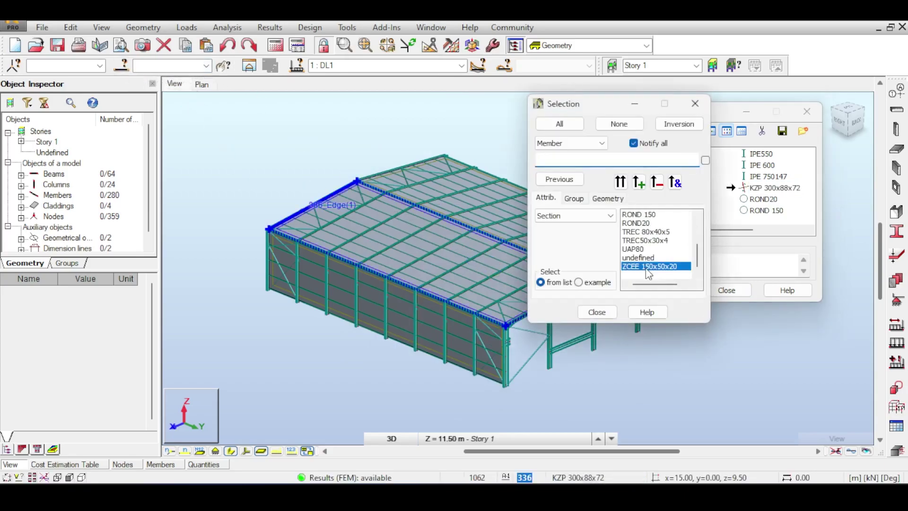
{"action": "left_click", "coordinate": [604, 313]}
{"action": "left_click", "coordinate": [762, 259]}
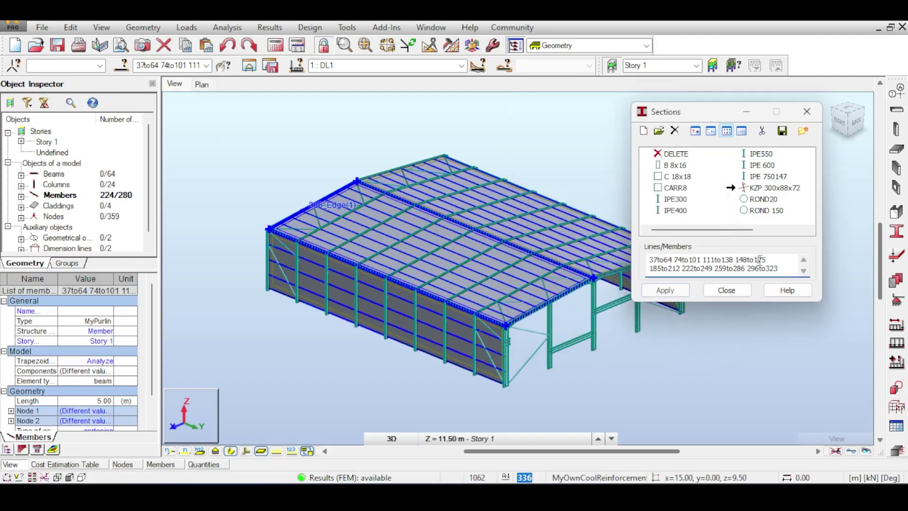
{"action": "left_click", "coordinate": [665, 289]}
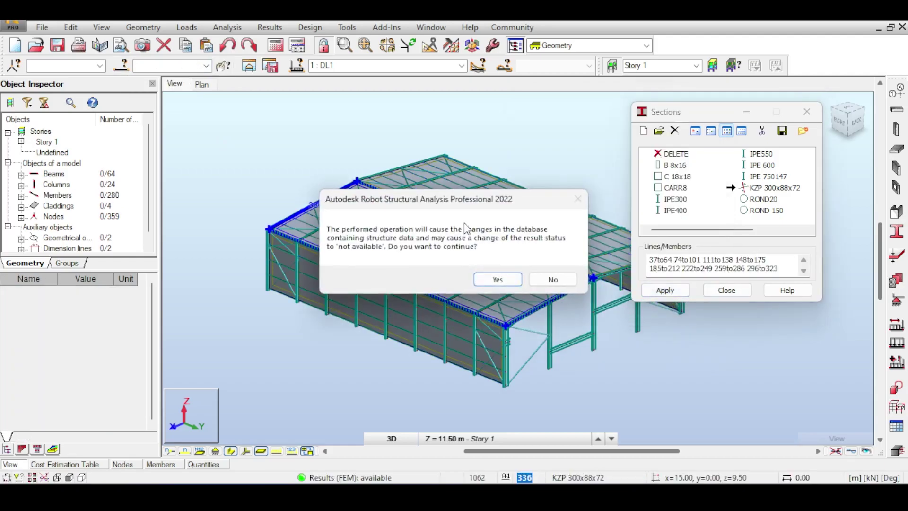
{"action": "left_click", "coordinate": [497, 282]}
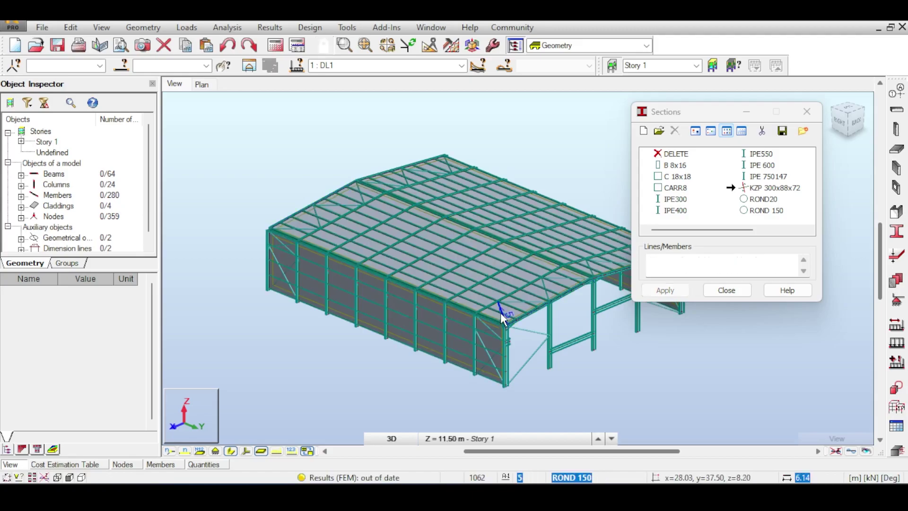
{"action": "scroll", "coordinate": [530, 282], "scroll_direction": "up", "scroll_amount": 5}
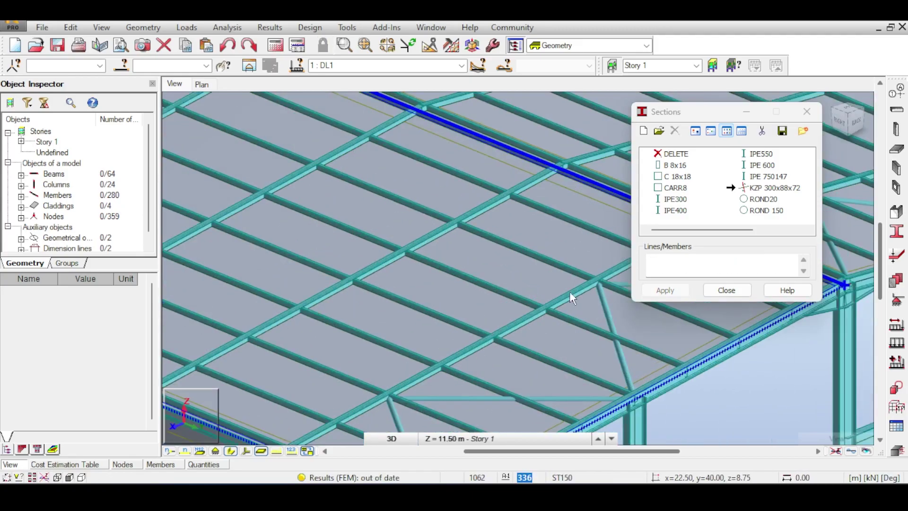
{"action": "left_click", "coordinate": [726, 290]}
{"action": "scroll", "coordinate": [643, 214], "scroll_direction": "down", "scroll_amount": 10}
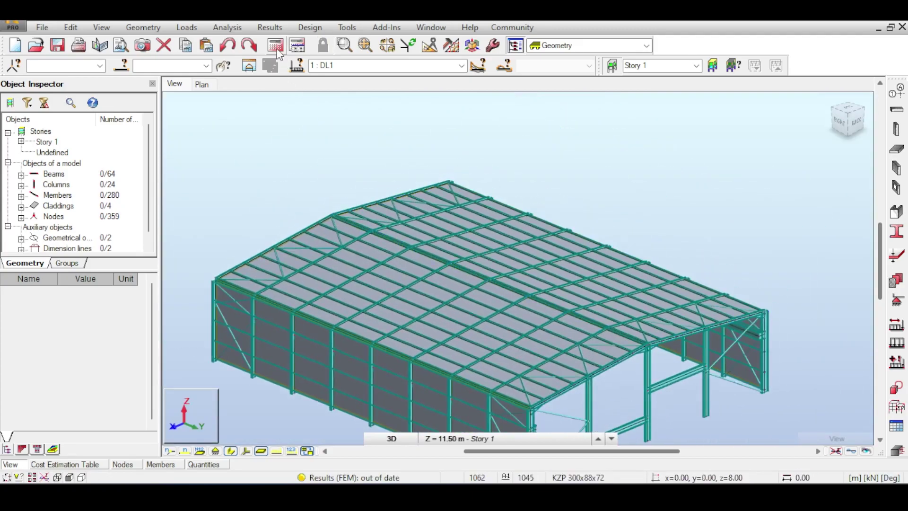
Step: Rerun the structural analysis, dismiss the calculation messages, and reopen the Sections list
{"action": "left_click", "coordinate": [275, 46]}
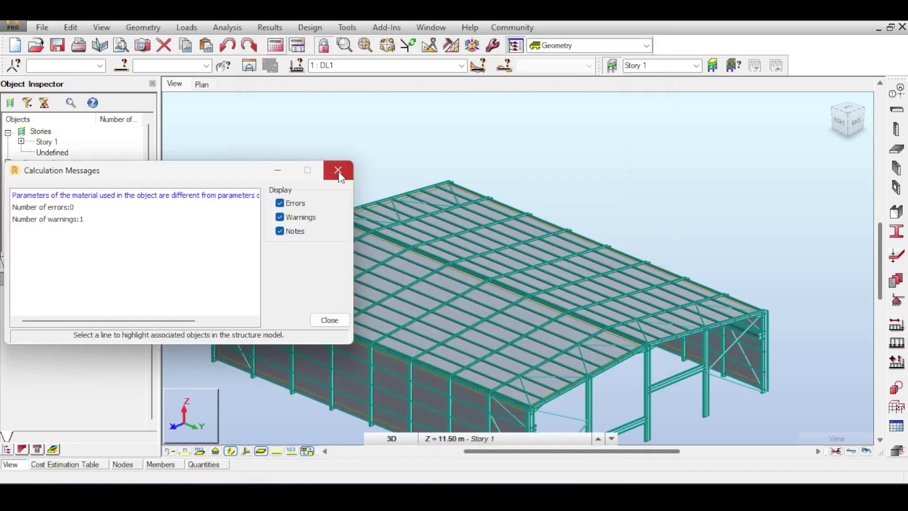
{"action": "left_click", "coordinate": [340, 170]}
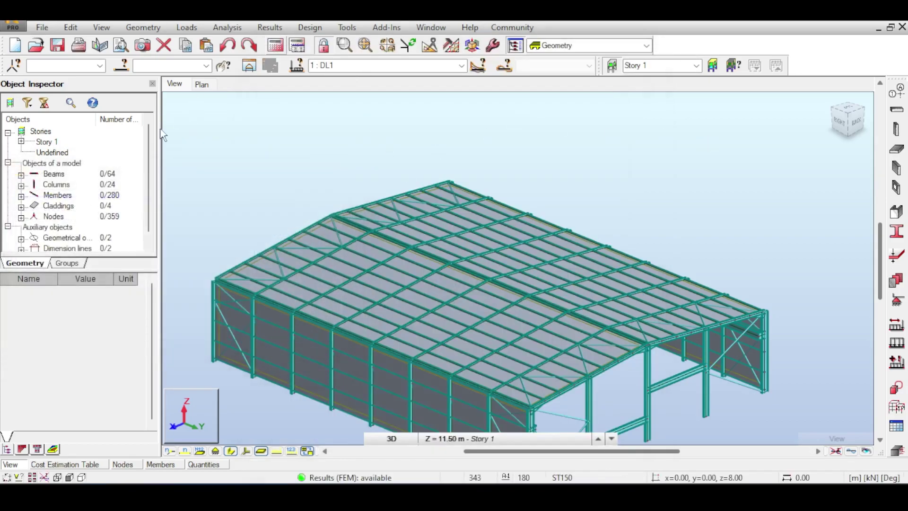
{"action": "left_click", "coordinate": [896, 231]}
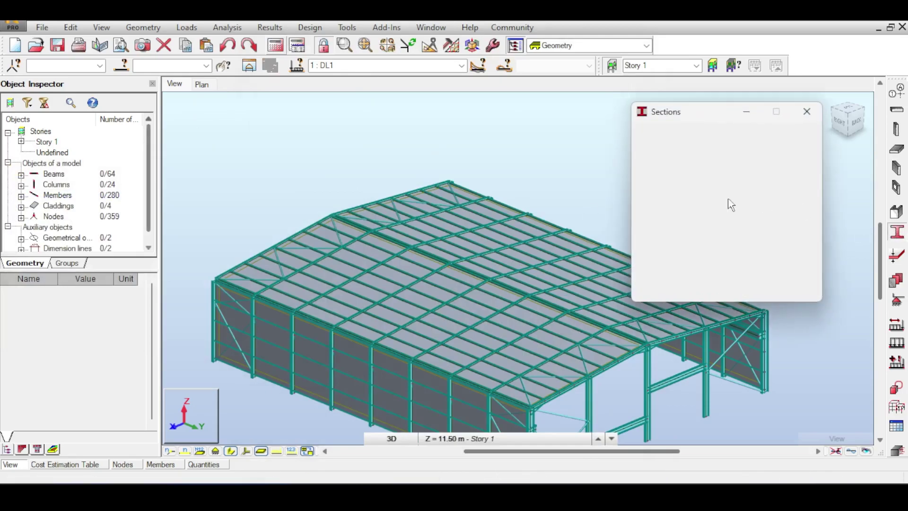
Step: Change the KZP 300x88x72 section material to S 275 and close the section dialogs
{"action": "double_click", "coordinate": [759, 191]}
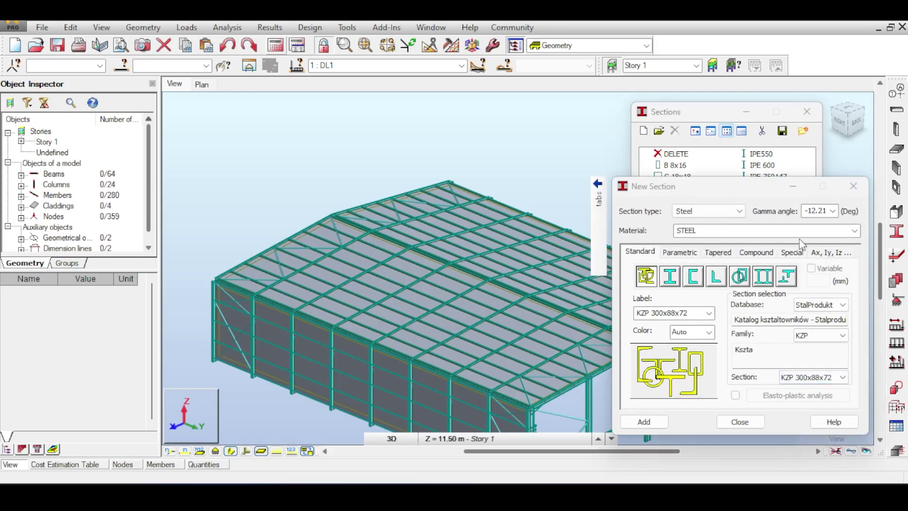
{"action": "left_click", "coordinate": [855, 231]}
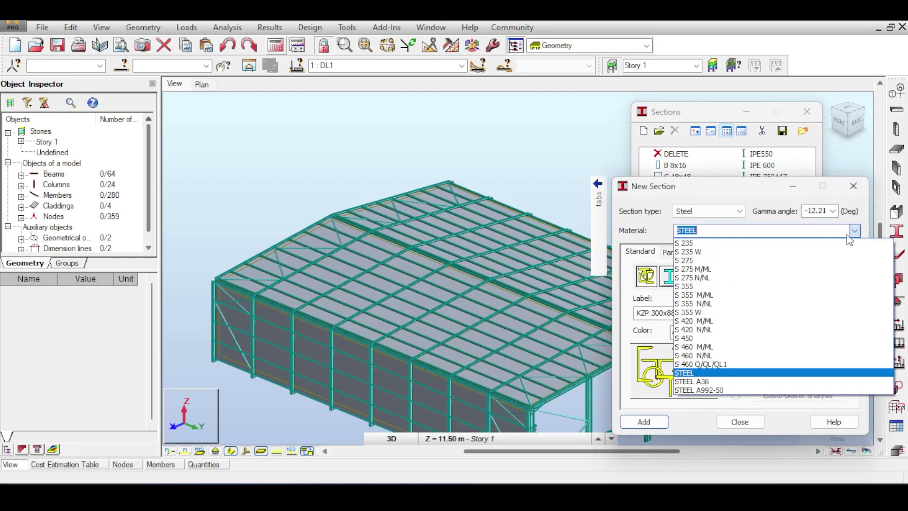
{"action": "left_click", "coordinate": [769, 261]}
{"action": "left_click", "coordinate": [660, 421]}
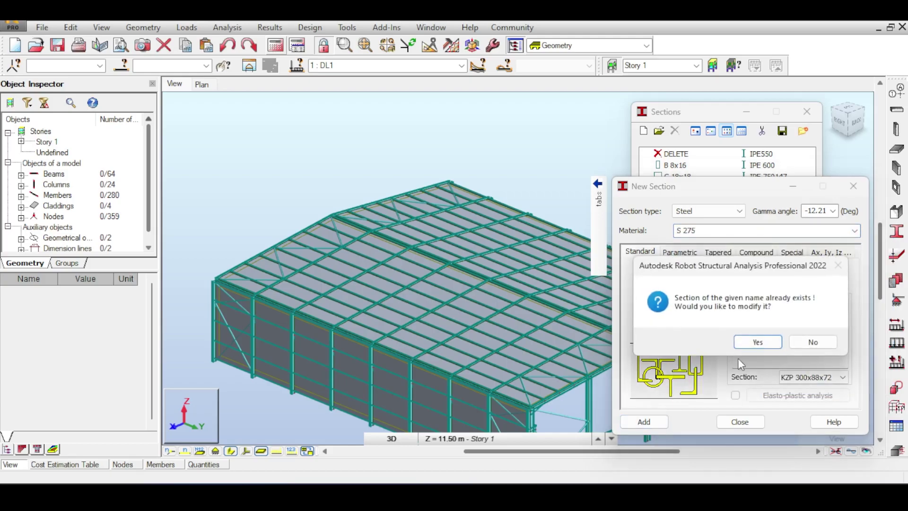
{"action": "left_click", "coordinate": [749, 341]}
{"action": "left_click", "coordinate": [497, 279]}
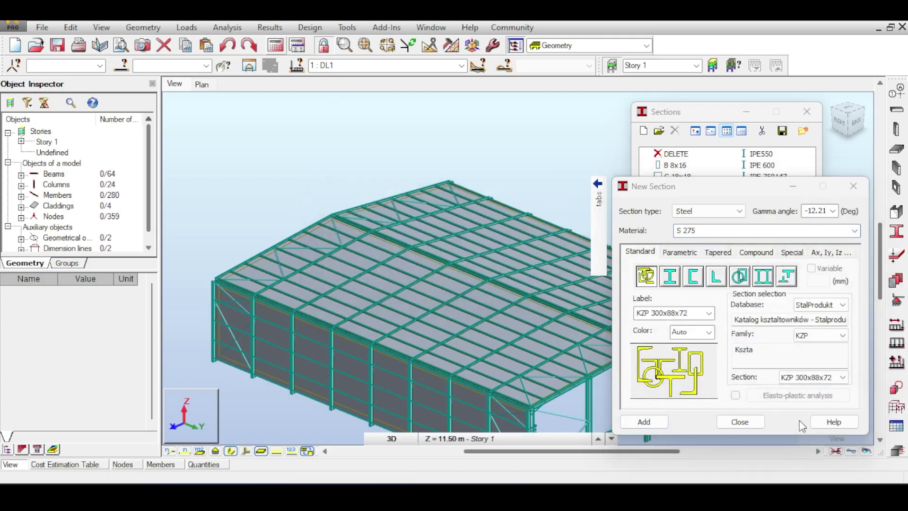
{"action": "left_click", "coordinate": [740, 421]}
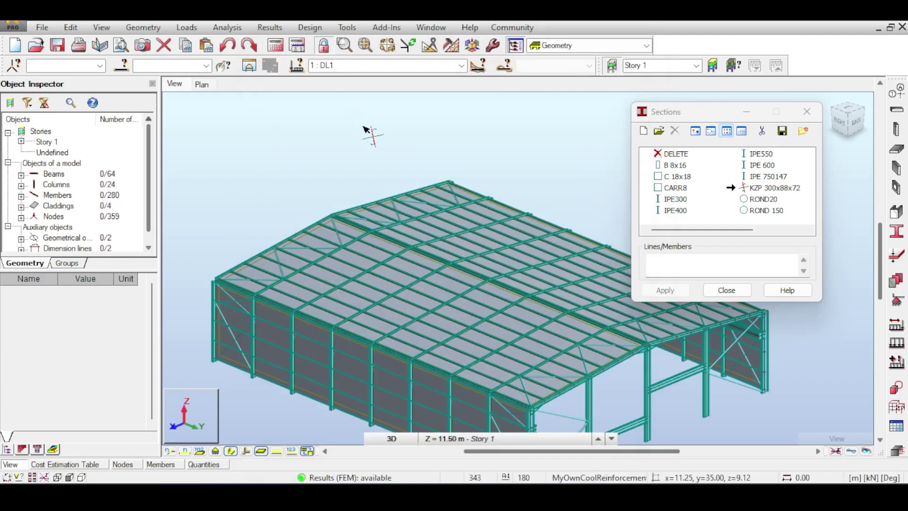
{"action": "left_click", "coordinate": [725, 289]}
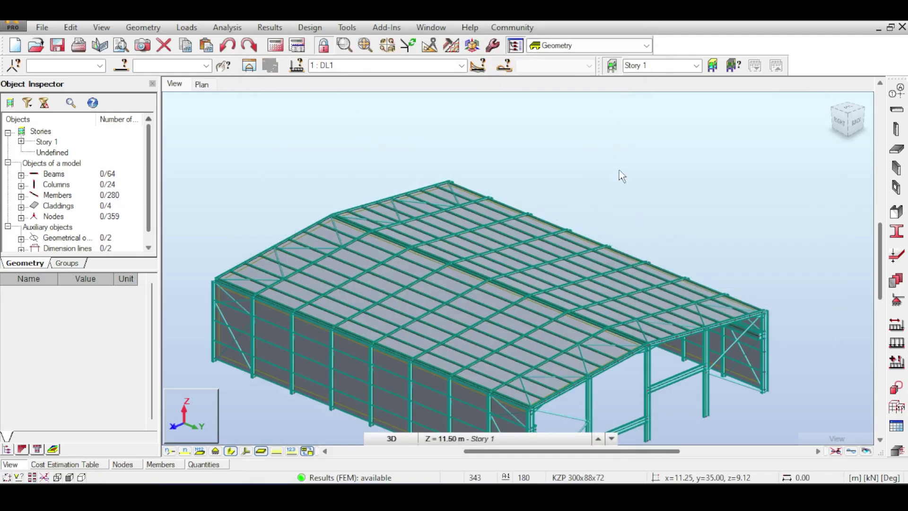
{"action": "left_click", "coordinate": [647, 46]}
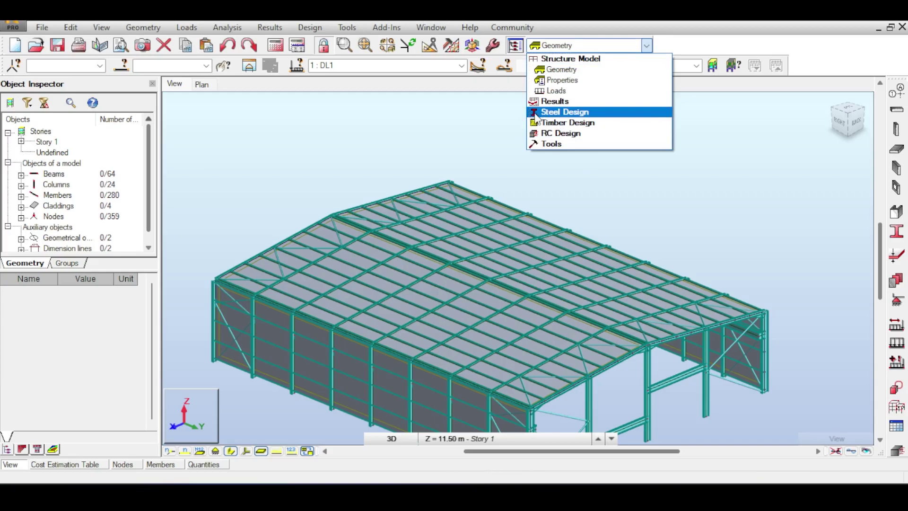
Step: Switch to the Steel/Aluminum Design layout
{"action": "left_click", "coordinate": [582, 80]}
{"action": "left_click", "coordinate": [583, 91]}
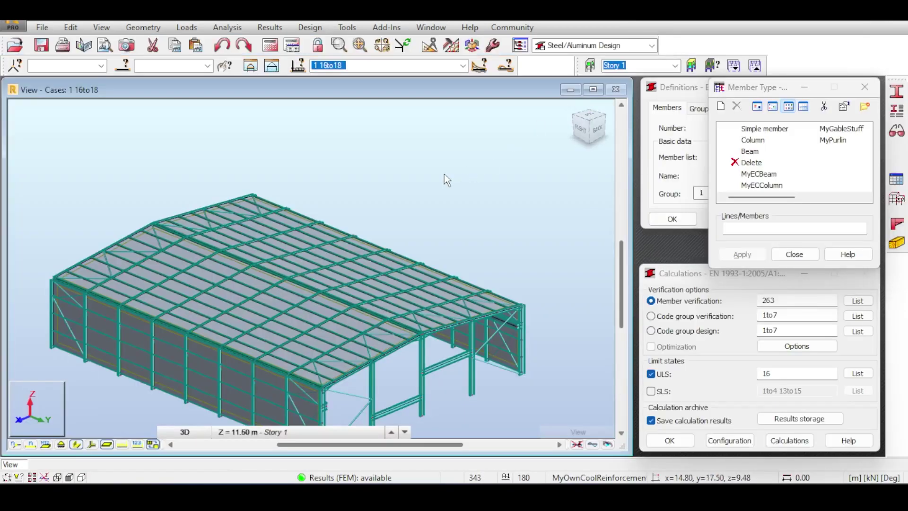
{"action": "middle_click_drag", "start_coordinate": [453, 183], "coordinate": [490, 152]}
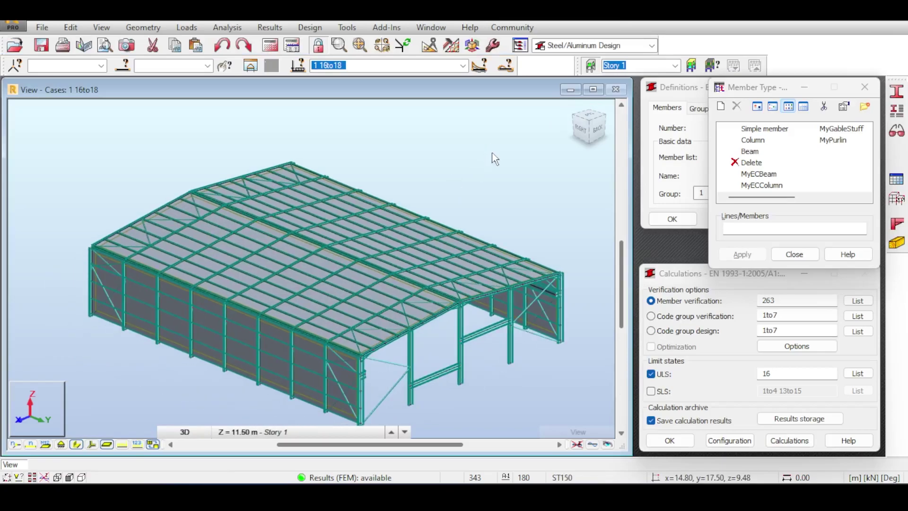
Step: Select all KZP 300x88x72 members for the MyPurlin member type
{"action": "left_click", "coordinate": [833, 140]}
{"action": "left_click", "coordinate": [155, 66]}
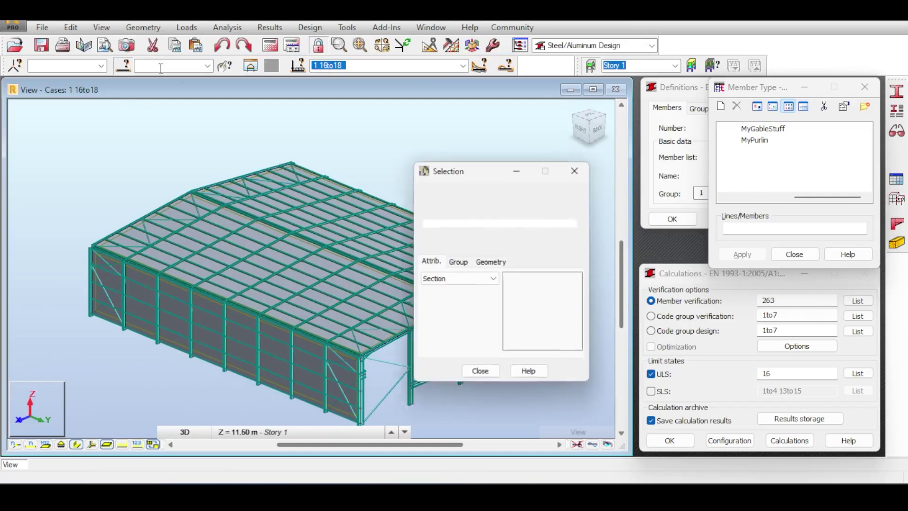
{"action": "left_click_drag", "start_coordinate": [530, 338], "coordinate": [539, 350]}
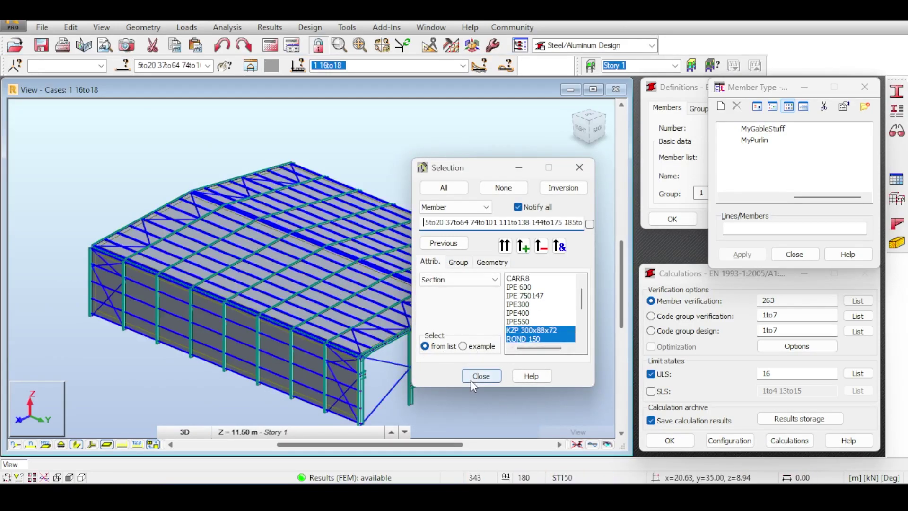
{"action": "scroll", "coordinate": [95, 270], "scroll_direction": "up", "scroll_amount": 3}
{"action": "scroll", "coordinate": [95, 270], "scroll_direction": "up", "scroll_amount": 5}
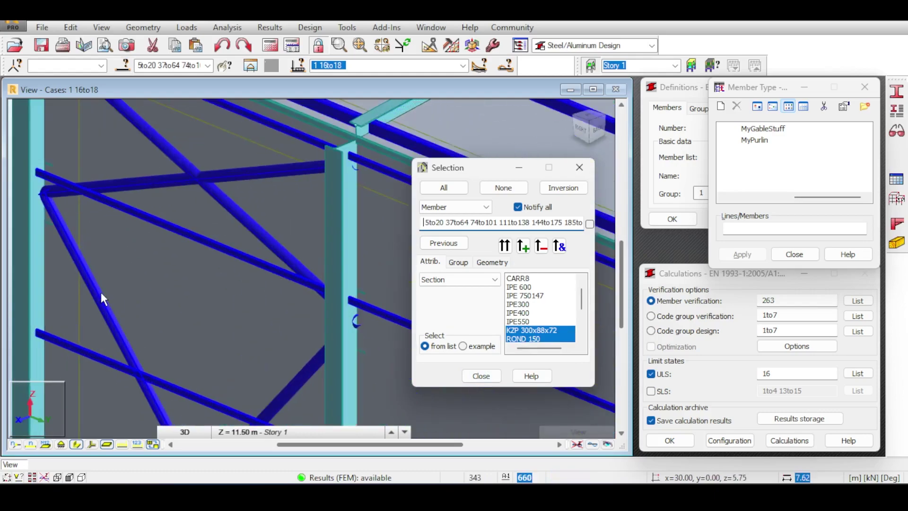
{"action": "scroll", "coordinate": [101, 292], "scroll_direction": "down", "scroll_amount": 8}
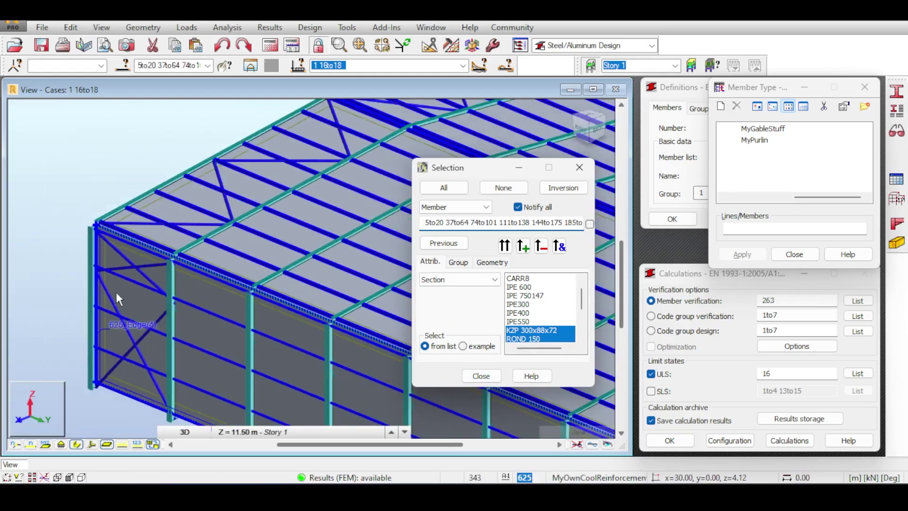
{"action": "left_click", "coordinate": [109, 191]}
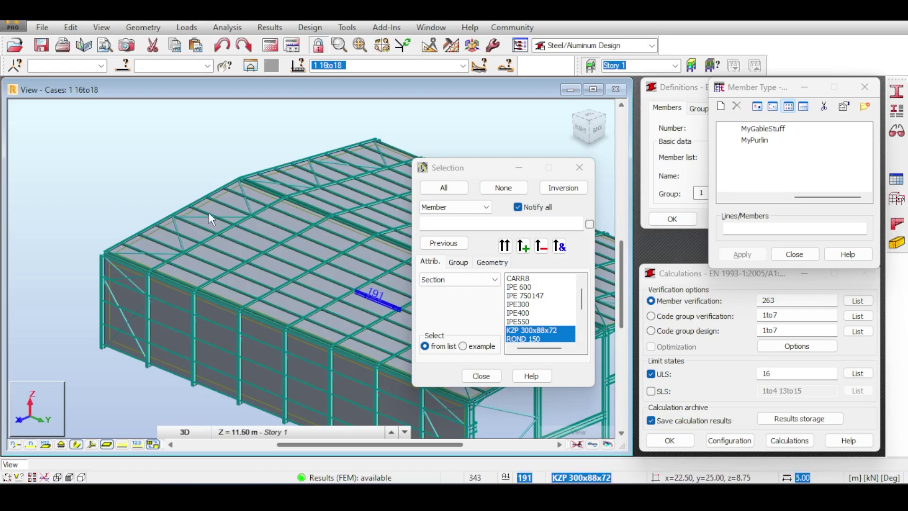
{"action": "left_click", "coordinate": [534, 333]}
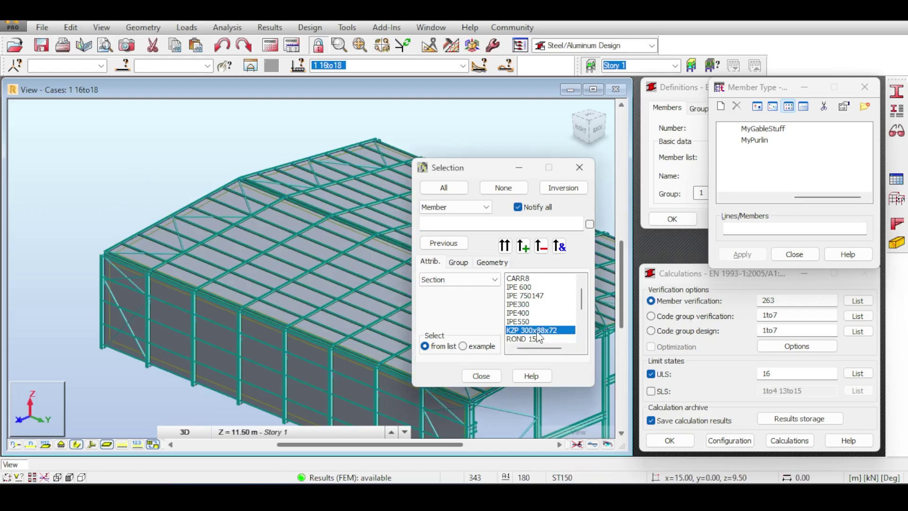
{"action": "left_click", "coordinate": [775, 231]}
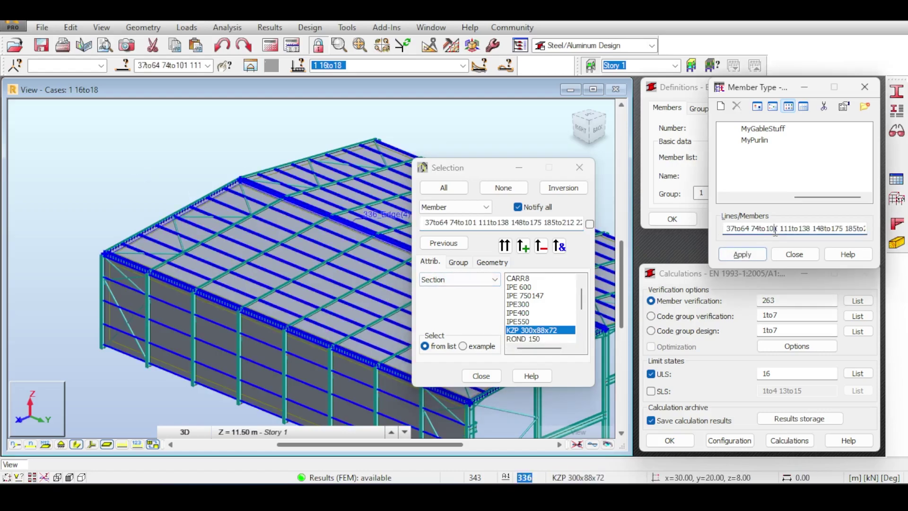
Step: Assign MyPurlin to the selected KZP purlins and review its buckling parameters
{"action": "left_click", "coordinate": [755, 140]}
{"action": "left_click", "coordinate": [742, 254]}
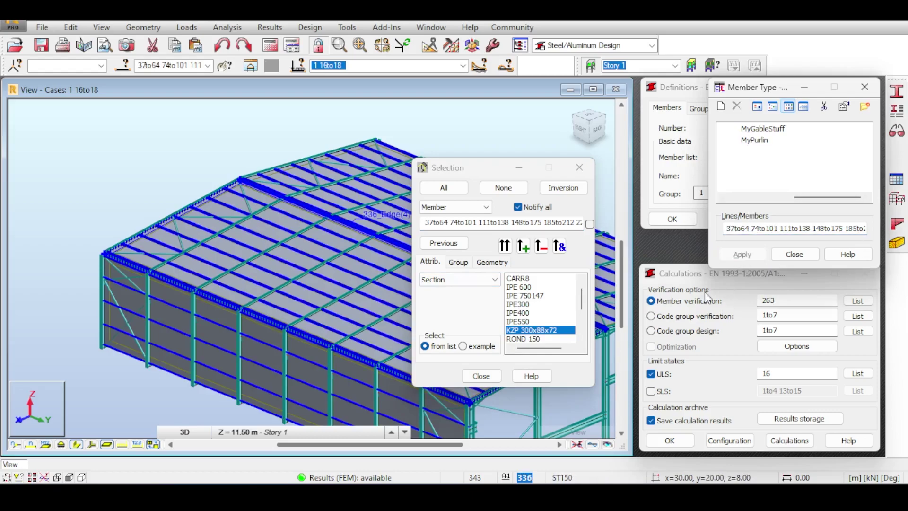
{"action": "double_click", "coordinate": [758, 140]}
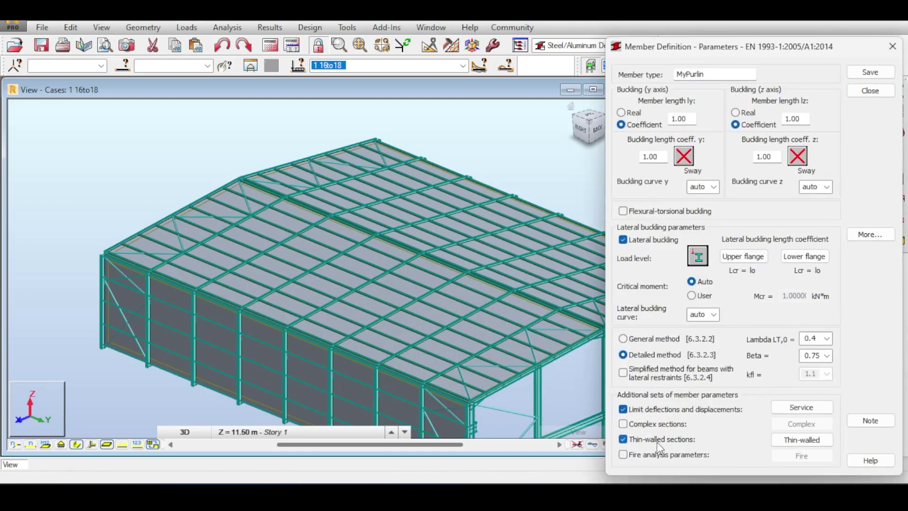
{"action": "left_click", "coordinate": [892, 46]}
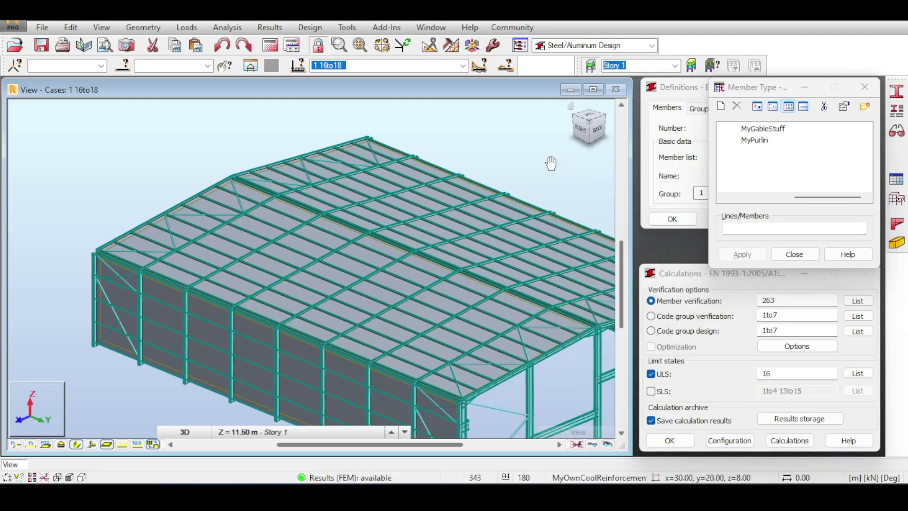
Step: Choose code group verification in the EN 1993-1 calculation settings
{"action": "middle_click_drag", "start_coordinate": [550, 163], "coordinate": [470, 152], "text": "shift"}
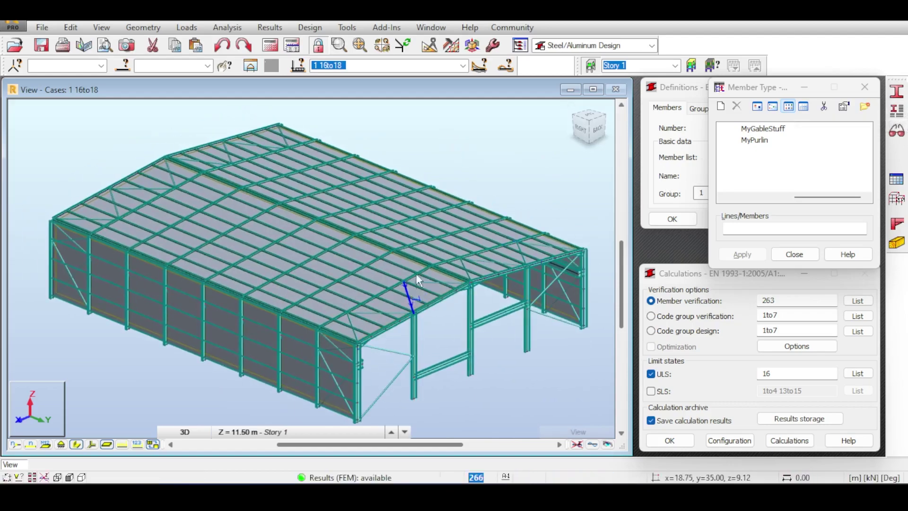
{"action": "key", "text": "alt+Tab"}
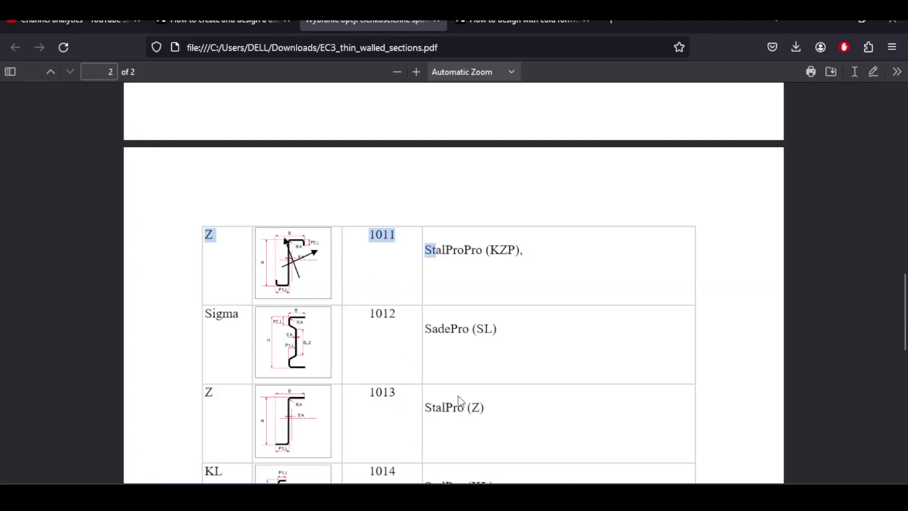
{"action": "key", "text": "alt+Tab"}
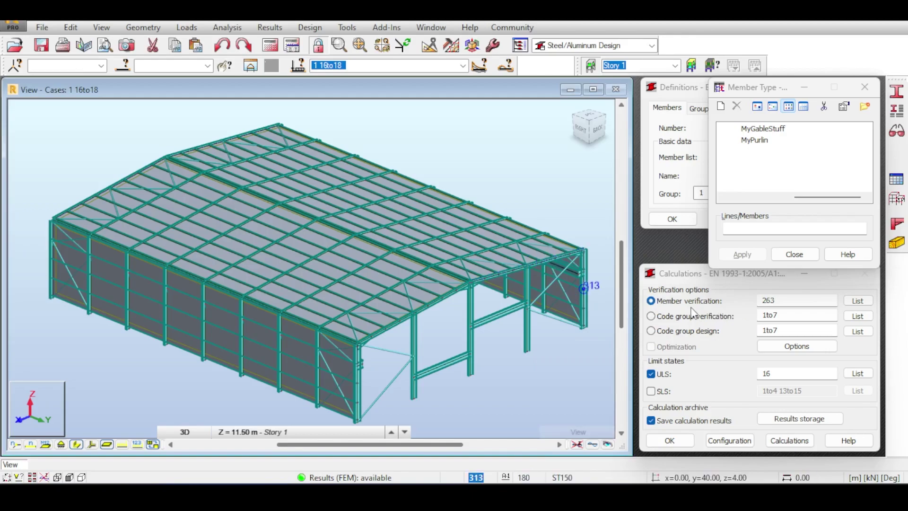
{"action": "left_click", "coordinate": [652, 316]}
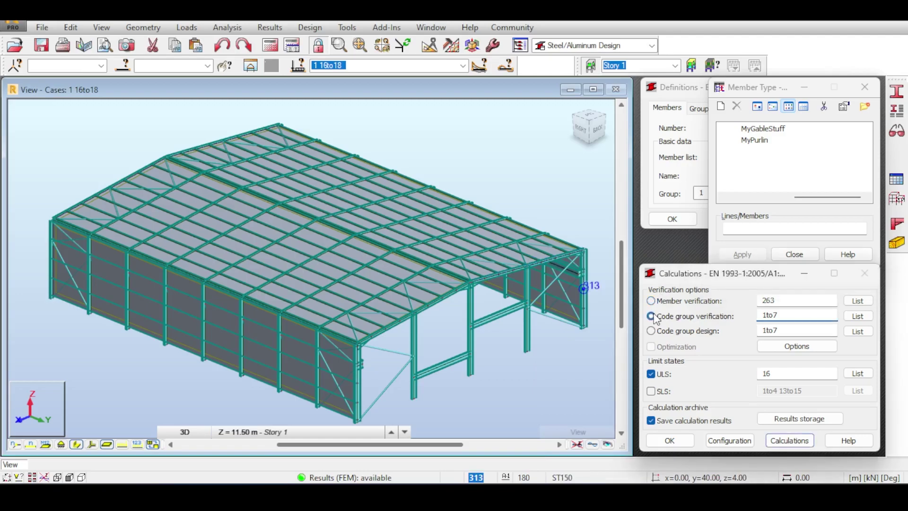
Step: Select group 5, Purlins, on the Groups tab and set code group verification to 5
{"action": "left_click", "coordinate": [865, 87]}
{"action": "left_click", "coordinate": [708, 107]}
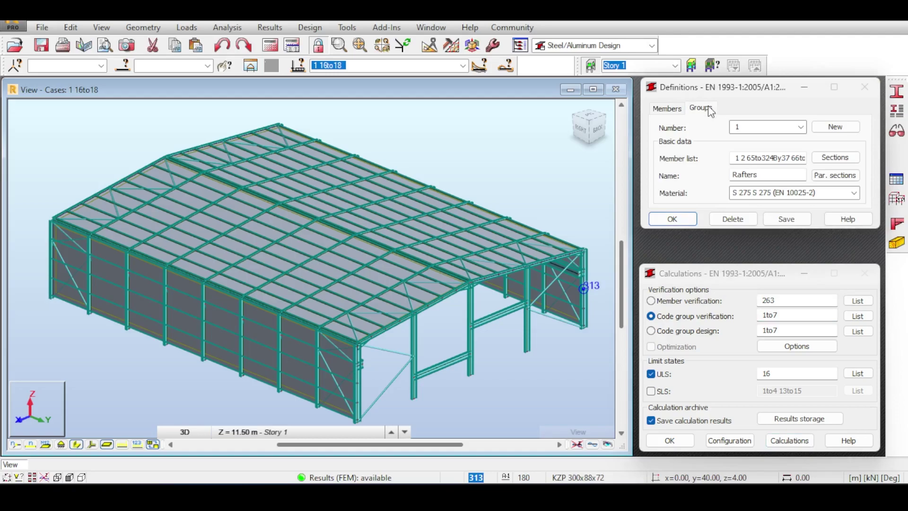
{"action": "left_click", "coordinate": [800, 128]}
{"action": "left_click", "coordinate": [783, 144]}
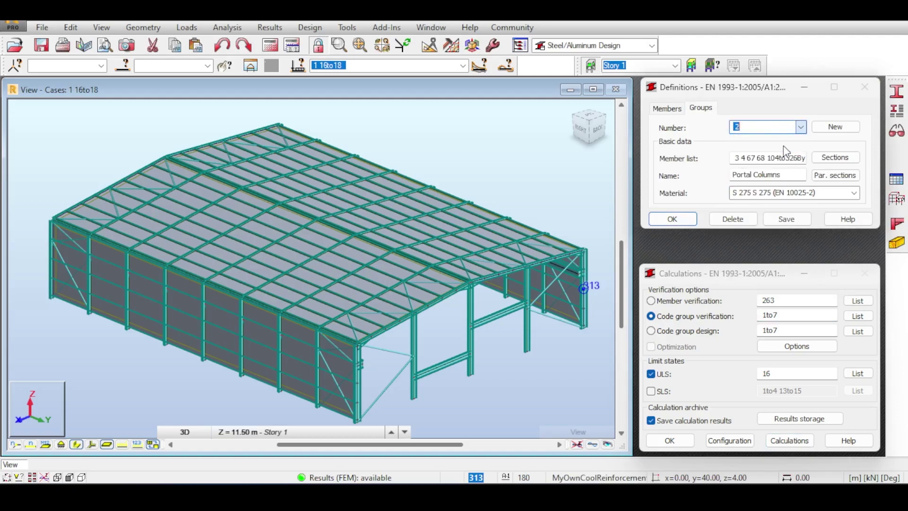
{"action": "key", "text": "Down"}
{"action": "key", "text": "Down"}
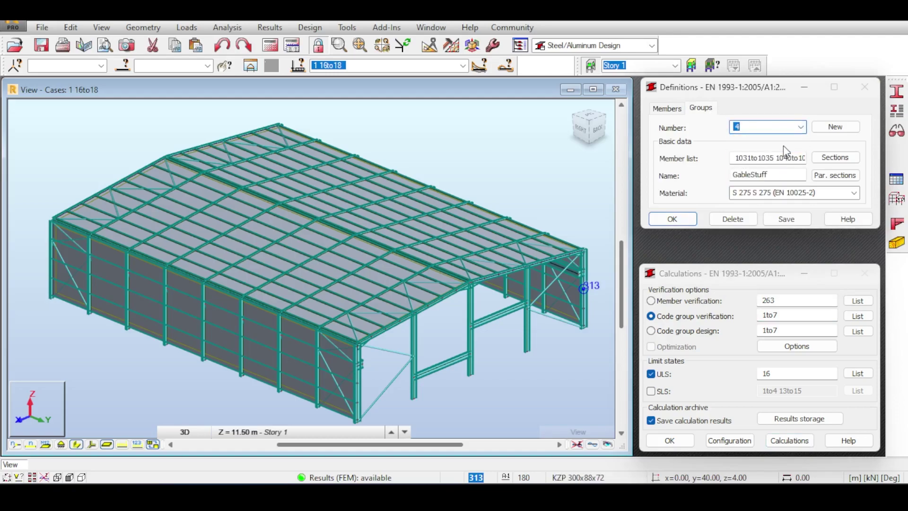
{"action": "key", "text": "Down"}
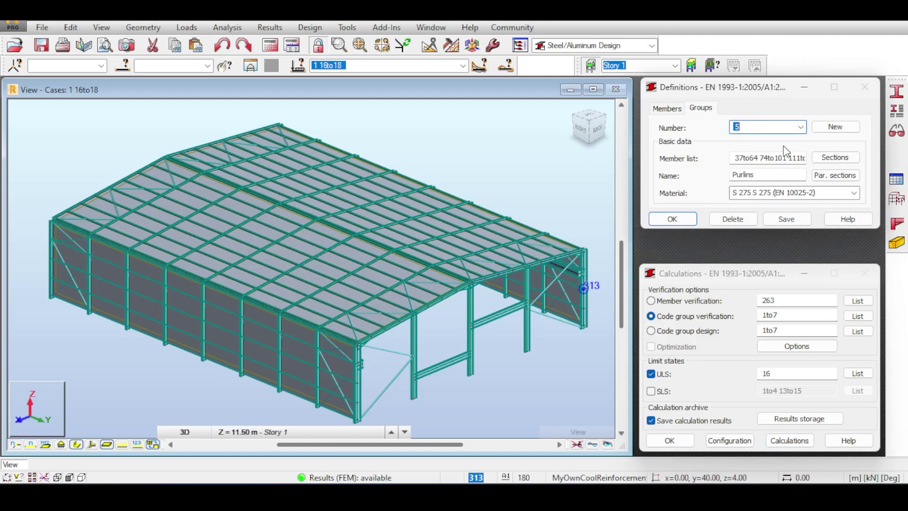
{"action": "left_click", "coordinate": [730, 312]}
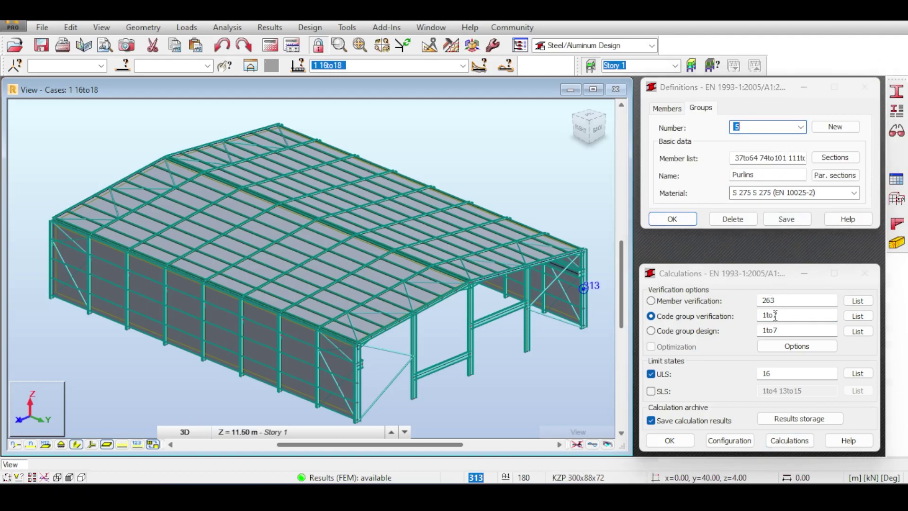
{"action": "type", "text": "5"}
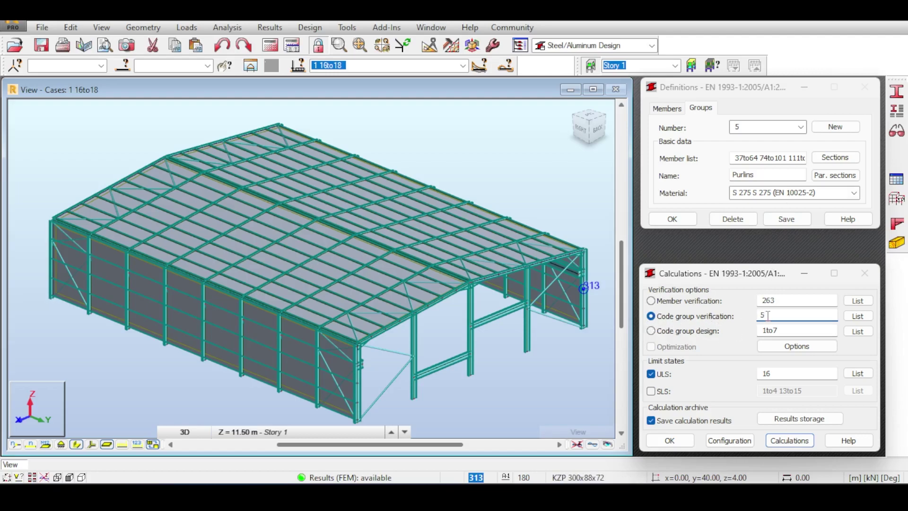
Step: Run the group 5 verification and open member 152's detailed check (KZP 300x88x72, ratio 1.01, 16 ULS)
{"action": "left_click", "coordinate": [796, 446]}
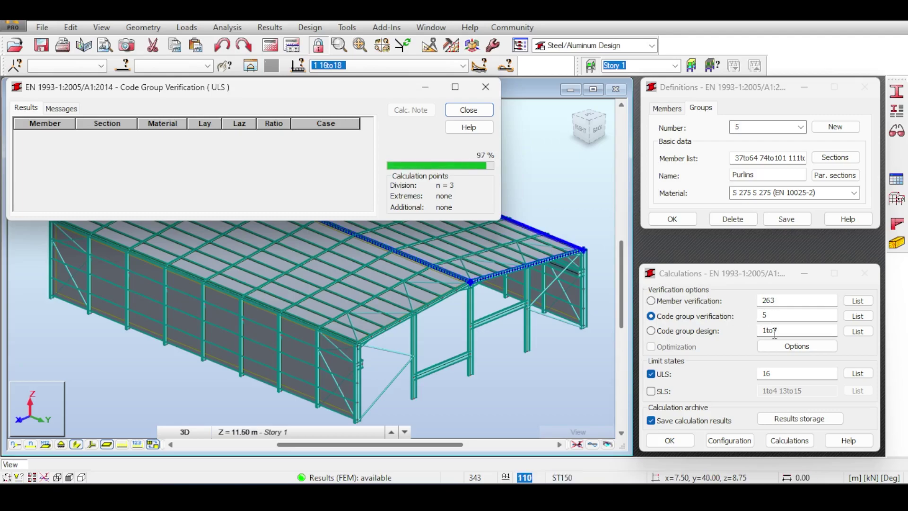
{"action": "left_click", "coordinate": [774, 377]}
{"action": "left_click", "coordinate": [461, 67]}
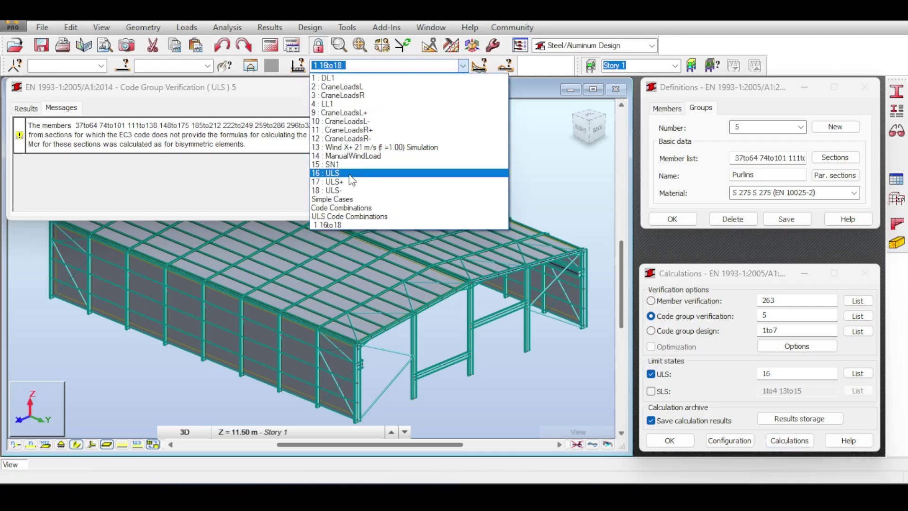
{"action": "left_click", "coordinate": [237, 99]}
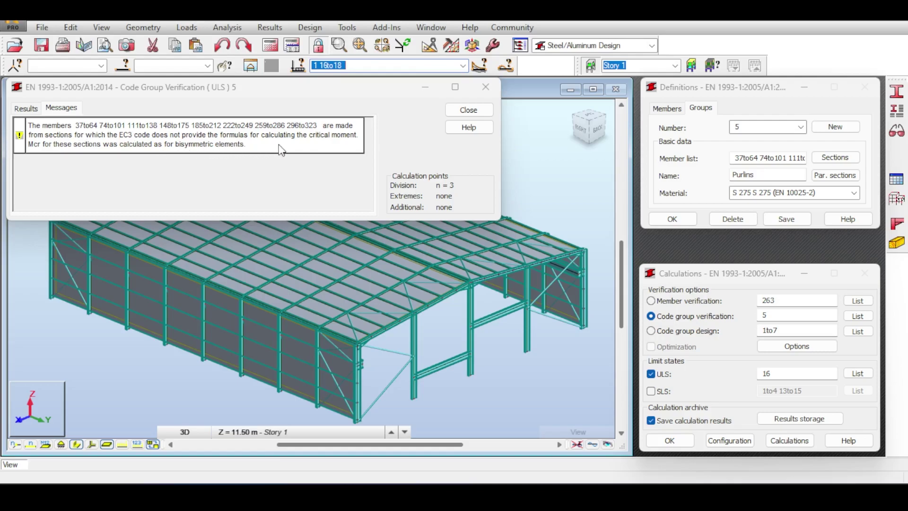
{"action": "left_click", "coordinate": [25, 108]}
{"action": "double_click", "coordinate": [124, 149]}
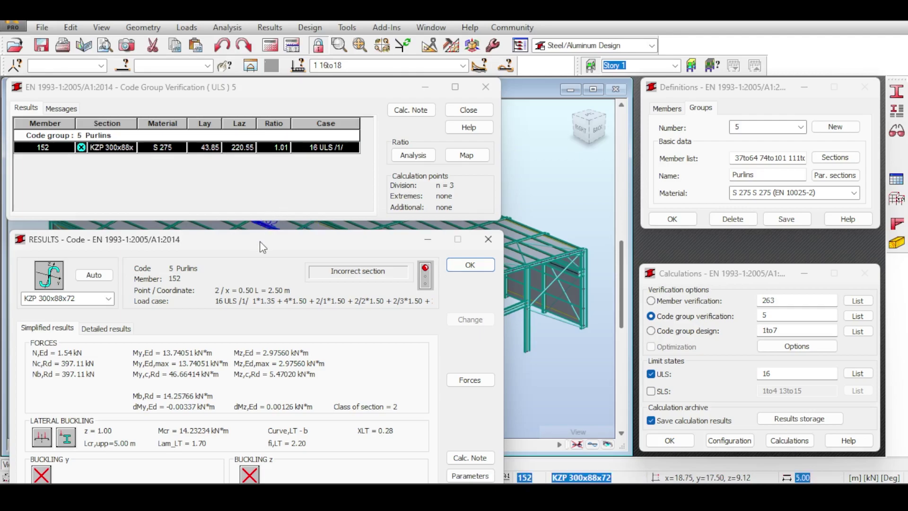
Step: Move member 152's results dialog up to show the 0.29 section check and 1.01 stability check
{"action": "left_click_drag", "start_coordinate": [263, 247], "coordinate": [277, 81]}
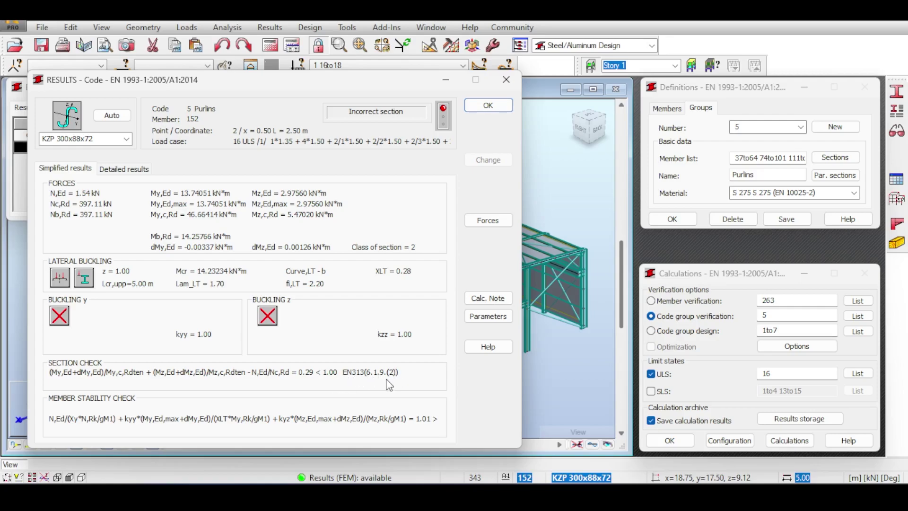
{"action": "left_click", "coordinate": [138, 169]}
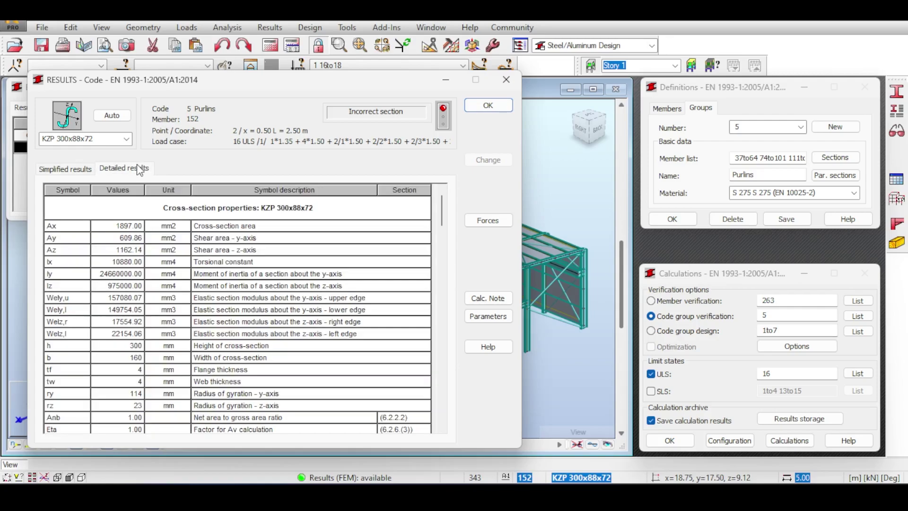
{"action": "scroll", "coordinate": [315, 286], "scroll_direction": "down", "scroll_amount": 5}
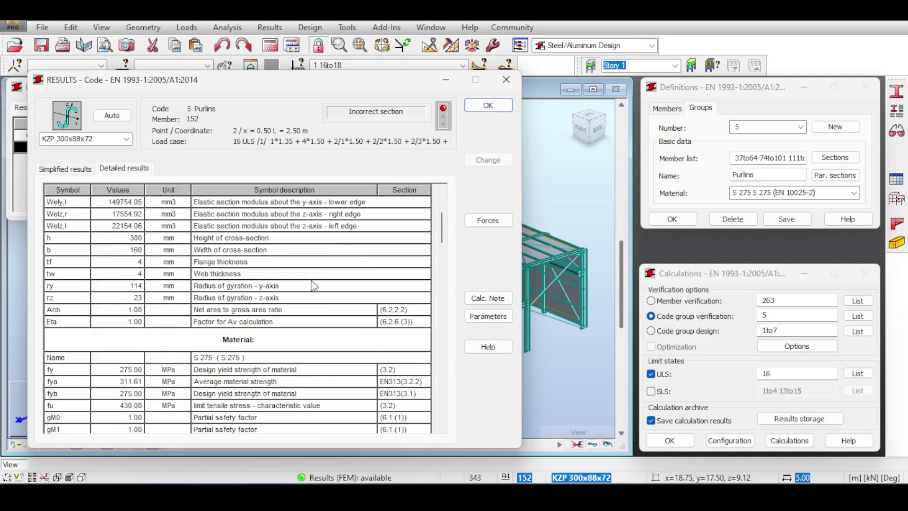
{"action": "scroll", "coordinate": [315, 286], "scroll_direction": "down", "scroll_amount": 5}
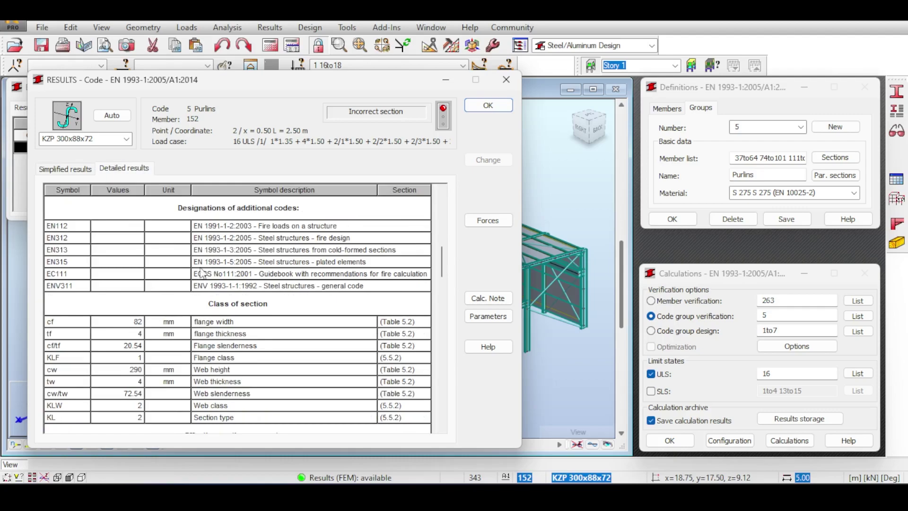
{"action": "left_click_drag", "start_coordinate": [40, 255], "coordinate": [339, 254]}
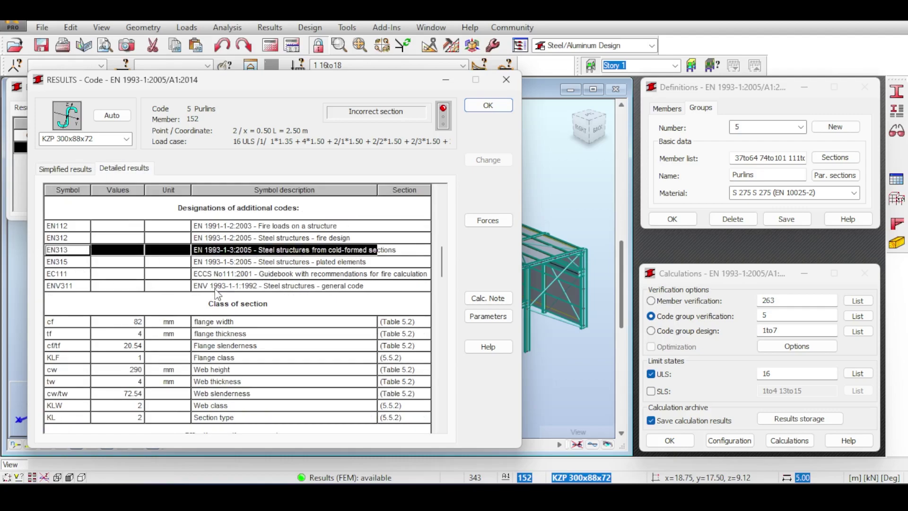
{"action": "scroll", "coordinate": [219, 289], "scroll_direction": "down", "scroll_amount": 3}
{"action": "scroll", "coordinate": [218, 288], "scroll_direction": "down", "scroll_amount": 5}
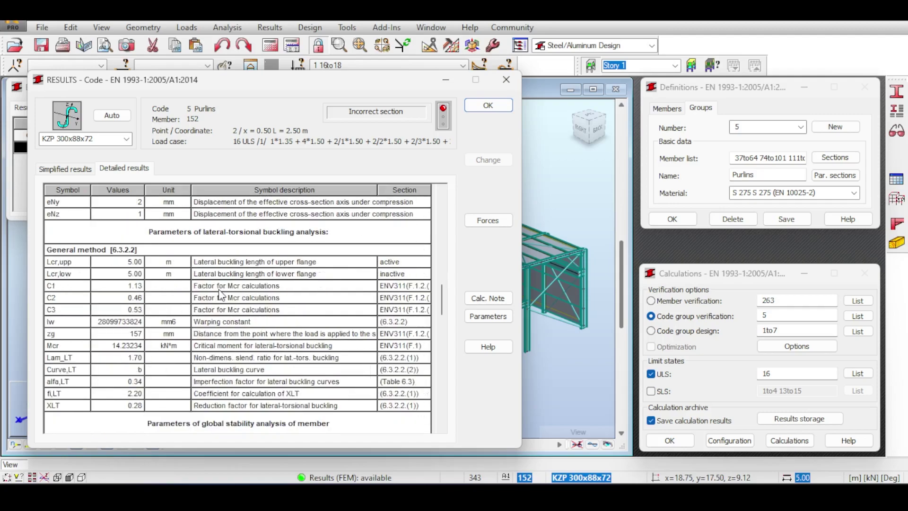
{"action": "scroll", "coordinate": [220, 294], "scroll_direction": "up", "scroll_amount": 4}
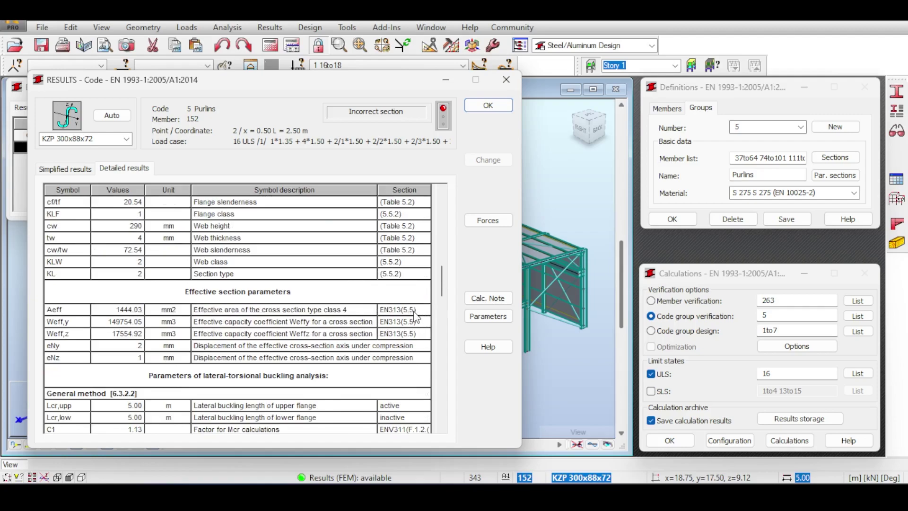
{"action": "scroll", "coordinate": [414, 314], "scroll_direction": "up", "scroll_amount": 3}
{"action": "scroll", "coordinate": [406, 314], "scroll_direction": "down", "scroll_amount": 3}
{"action": "left_click_drag", "start_coordinate": [397, 313], "coordinate": [393, 336]}
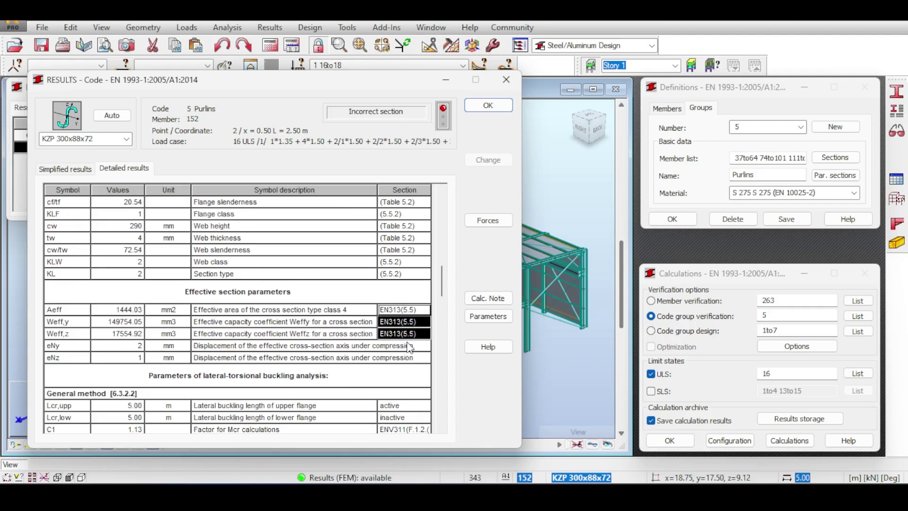
{"action": "left_click", "coordinate": [389, 336]}
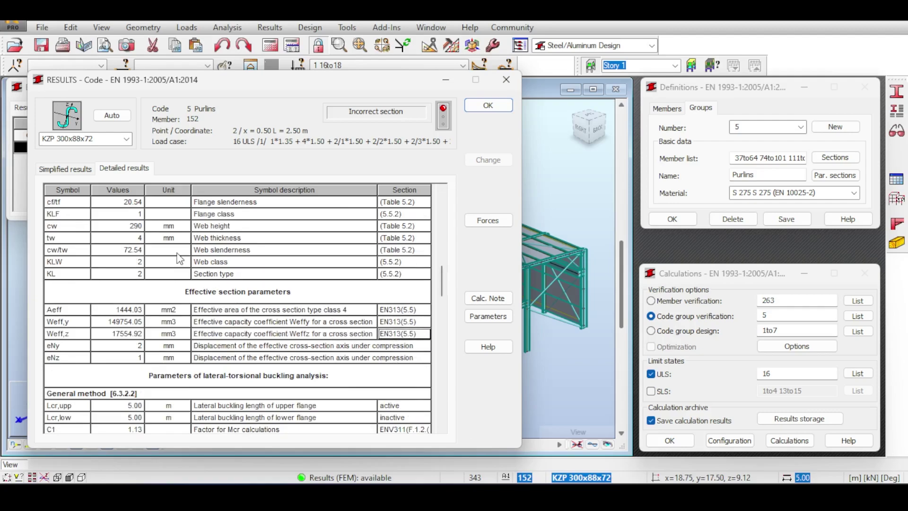
{"action": "scroll", "coordinate": [179, 258], "scroll_direction": "down", "scroll_amount": 15}
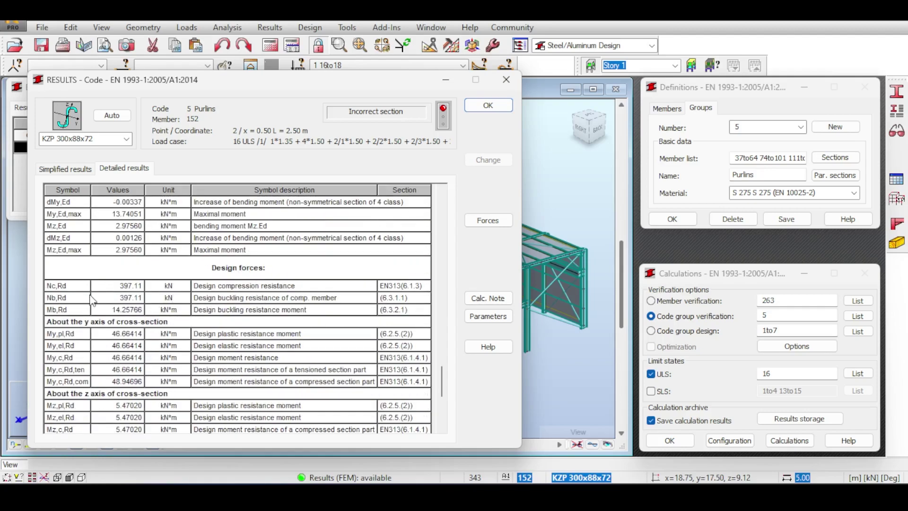
{"action": "scroll", "coordinate": [71, 289], "scroll_direction": "down", "scroll_amount": 2}
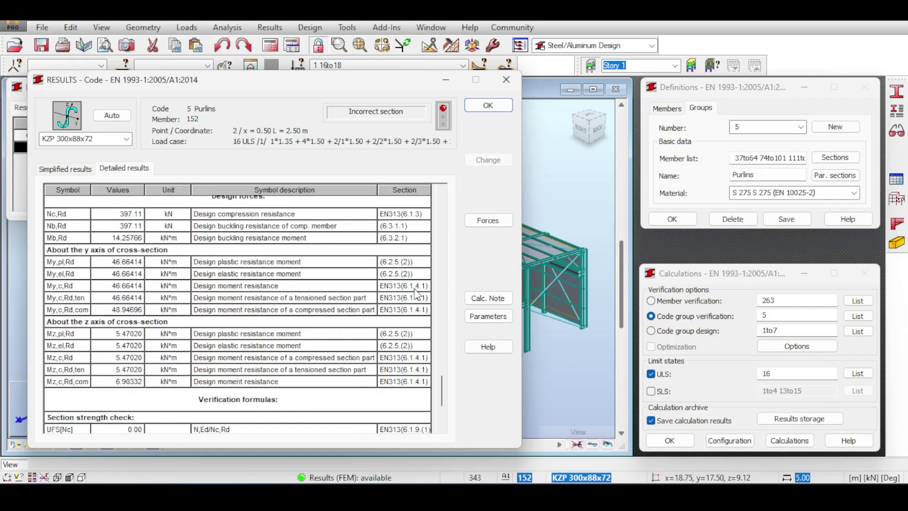
{"action": "left_click_drag", "start_coordinate": [402, 286], "coordinate": [396, 316]}
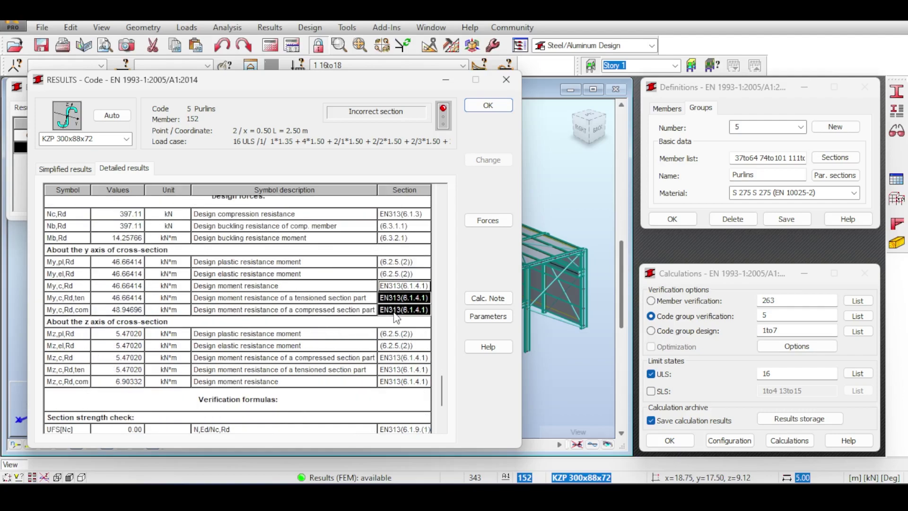
{"action": "left_click_drag", "start_coordinate": [56, 287], "coordinate": [265, 302]}
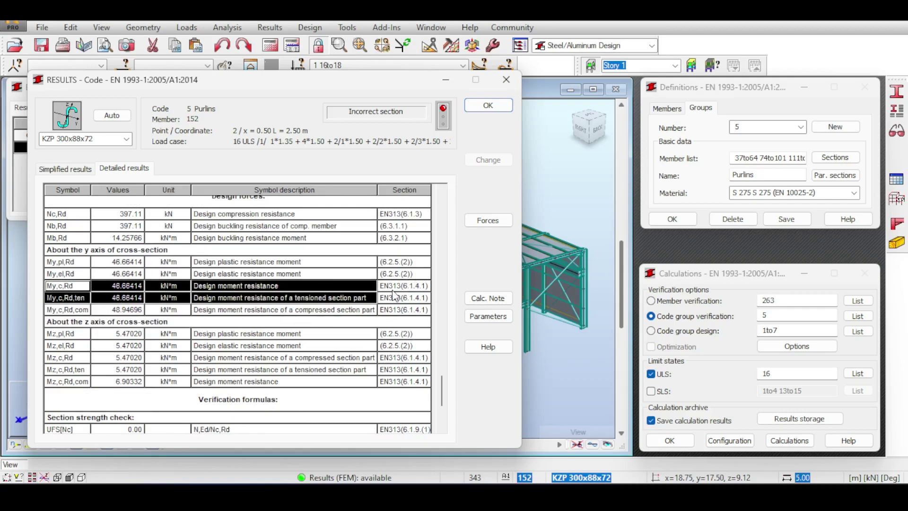
{"action": "scroll", "coordinate": [394, 295], "scroll_direction": "down", "scroll_amount": 2}
{"action": "scroll", "coordinate": [394, 295], "scroll_direction": "up", "scroll_amount": 1}
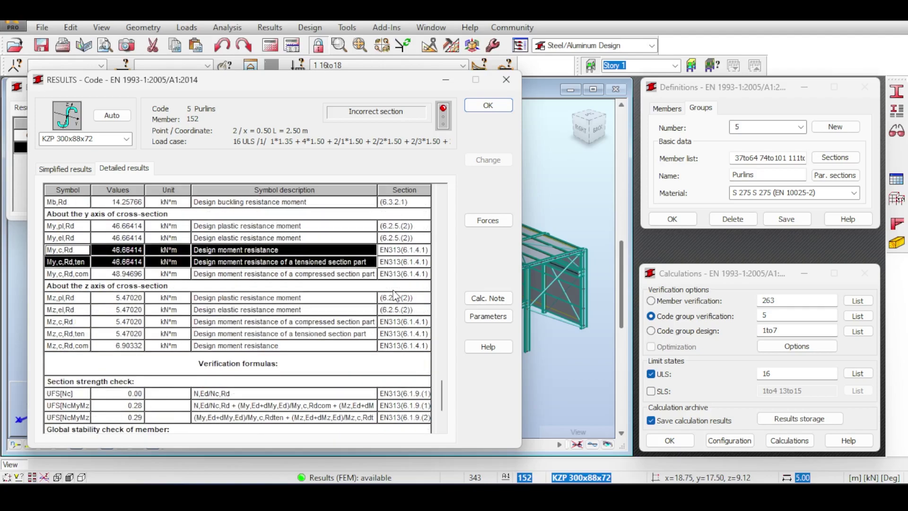
{"action": "scroll", "coordinate": [393, 295], "scroll_direction": "down", "scroll_amount": 1}
{"action": "left_click_drag", "start_coordinate": [67, 358], "coordinate": [397, 387]}
{"action": "scroll", "coordinate": [400, 371], "scroll_direction": "down", "scroll_amount": 2}
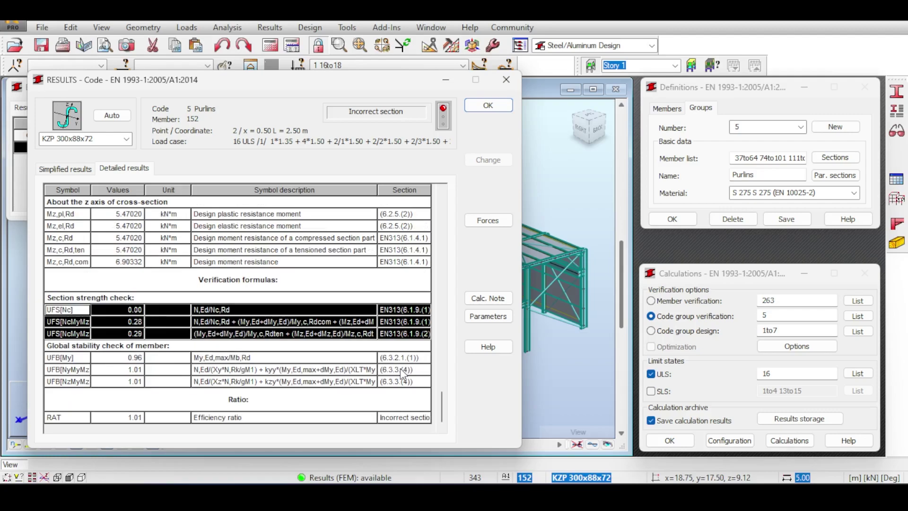
{"action": "key", "text": "ctrl+Tab"}
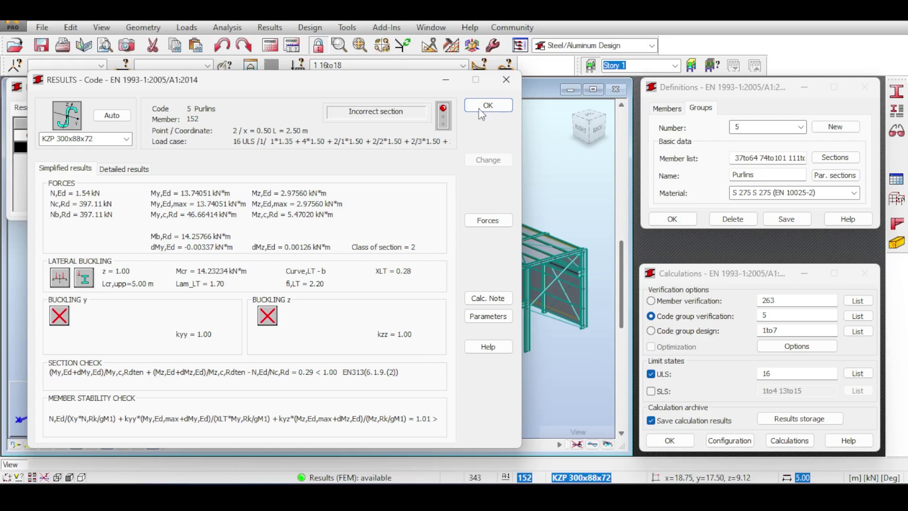
Step: Close member 152's results and the group verification, declining to archive them
{"action": "left_click", "coordinate": [503, 79]}
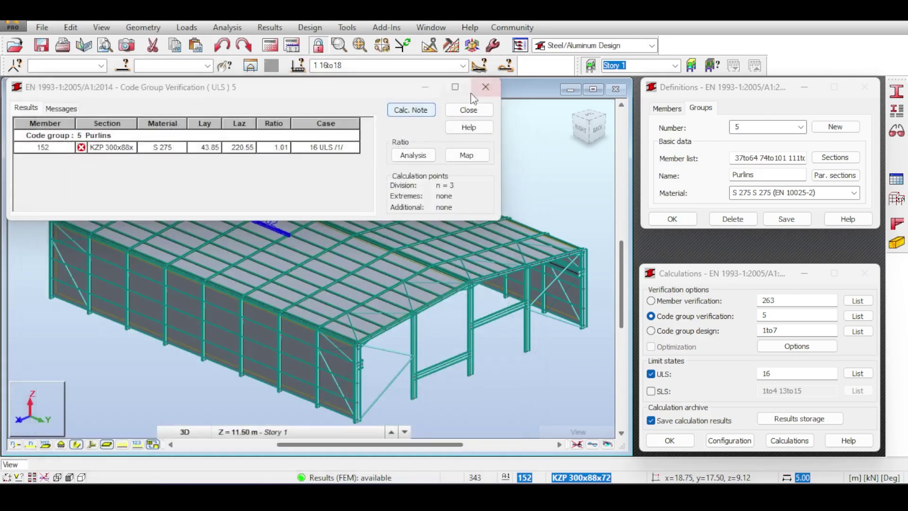
{"action": "left_click", "coordinate": [485, 87]}
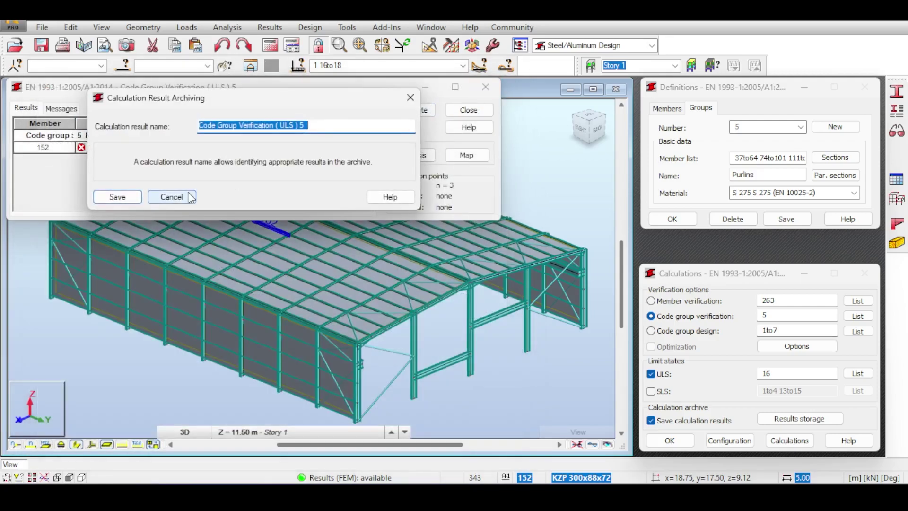
{"action": "left_click", "coordinate": [171, 197]}
Step: Pick eave beam 305 for member verification, briefly checking the thin-walled sections PDF
{"action": "scroll", "coordinate": [360, 354], "scroll_direction": "up", "scroll_amount": 3}
{"action": "left_click", "coordinate": [360, 344]}
{"action": "scroll", "coordinate": [365, 304], "scroll_direction": "down", "scroll_amount": 3}
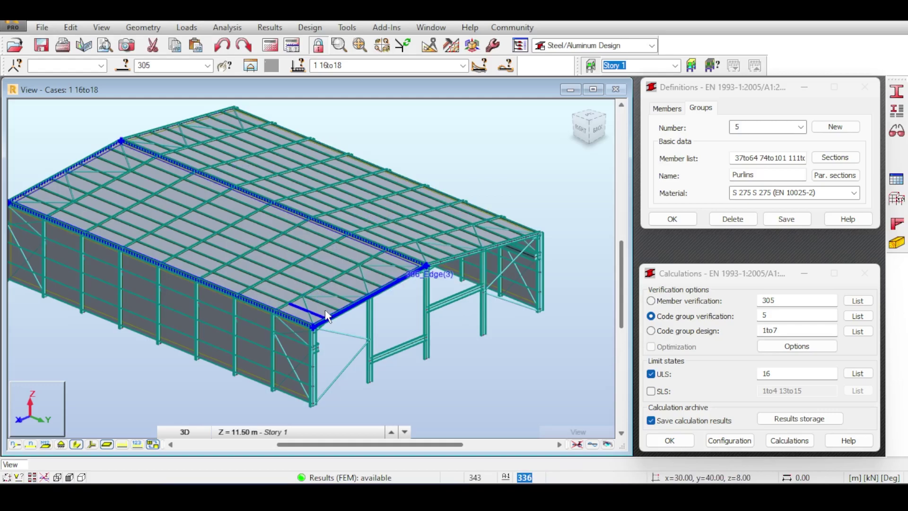
{"action": "key", "text": "alt+Tab"}
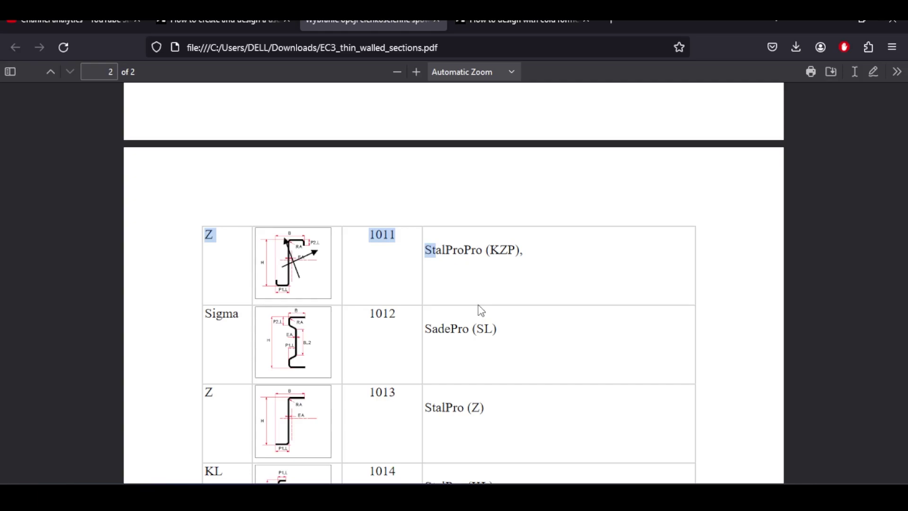
{"action": "key", "text": "alt+Tab"}
{"action": "scroll", "coordinate": [495, 189], "scroll_direction": "down", "scroll_amount": 3}
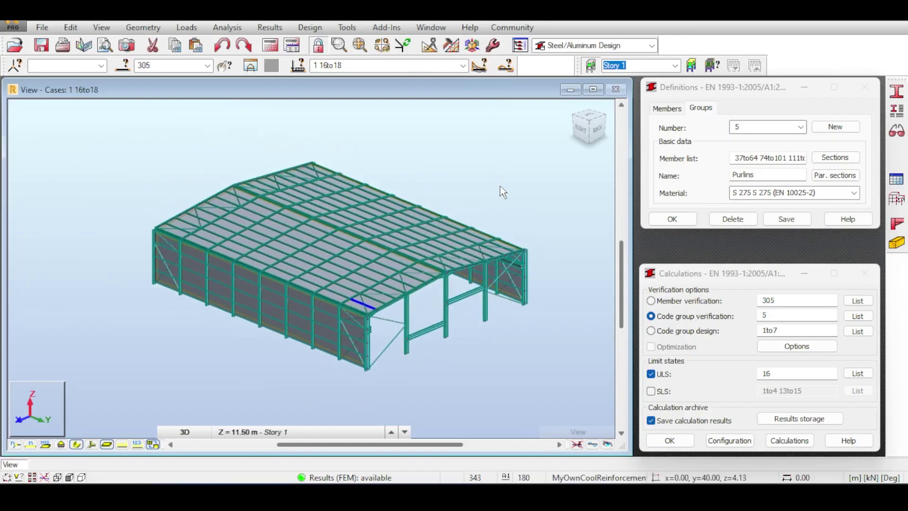